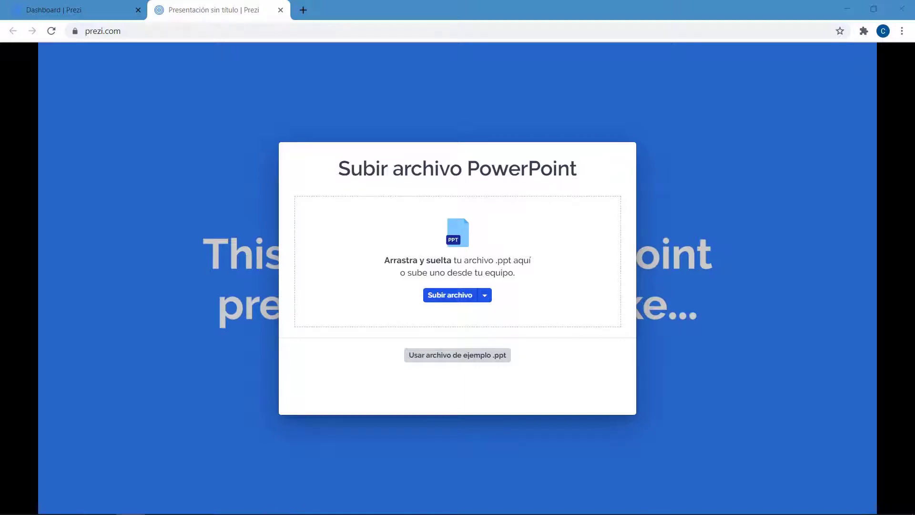
- Upload the PowerPoint file for conversion and save the presentation's visibility as "Cualquiera en la Web"
{"action": "left_click_drag", "start_coordinate": [143, 96], "coordinate": [363, 240]}
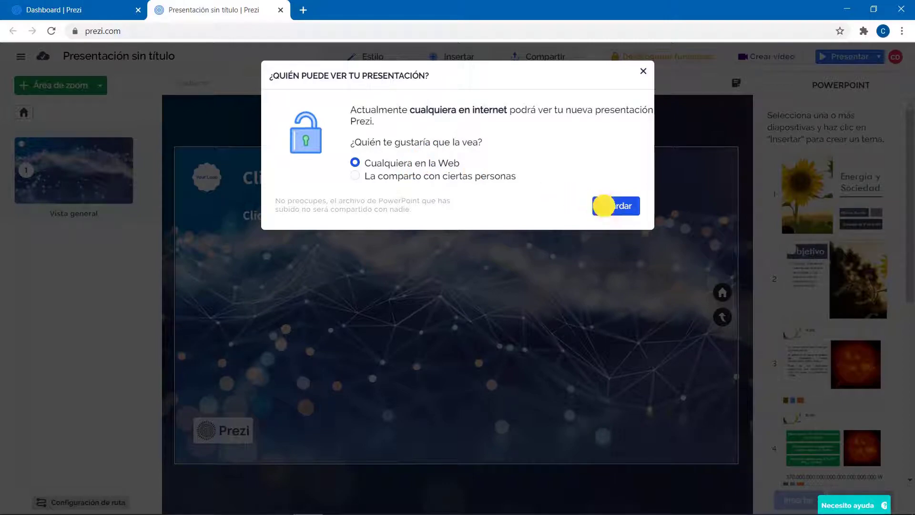
{"action": "left_click", "coordinate": [604, 206]}
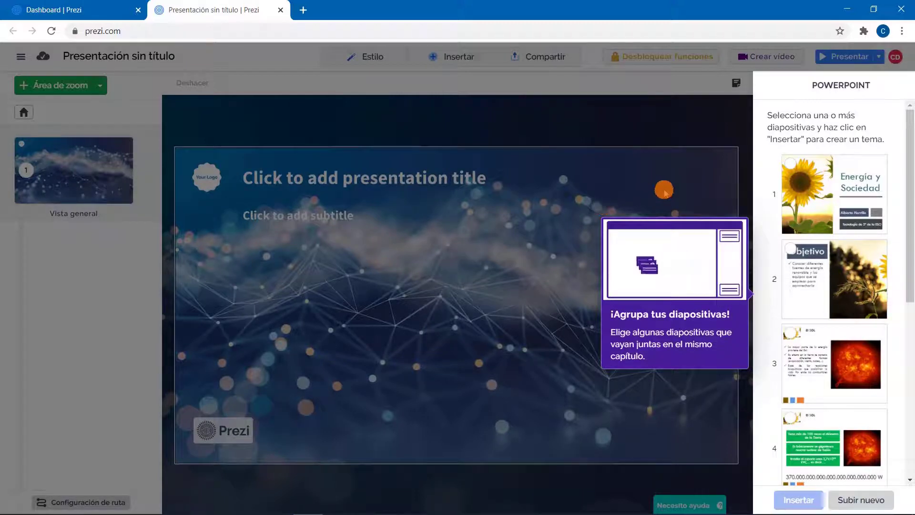
{"action": "left_click", "coordinate": [796, 190]}
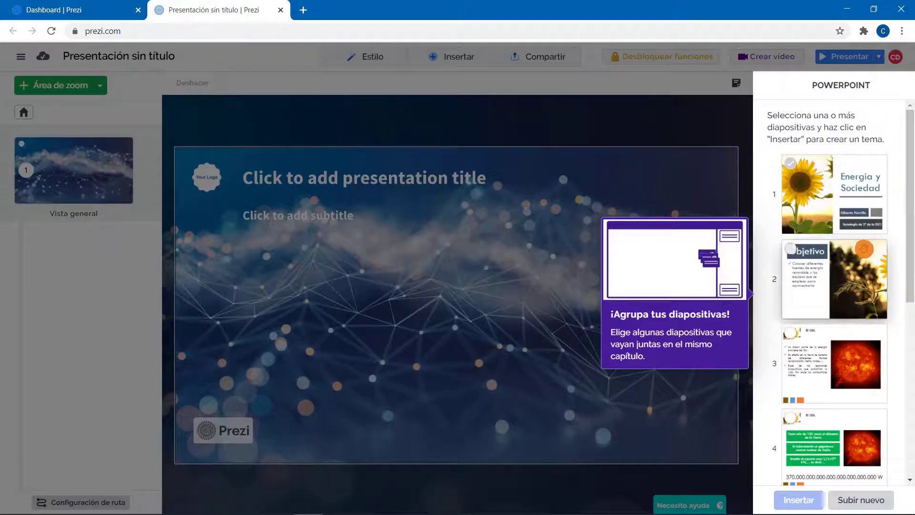
{"action": "left_click", "coordinate": [800, 254]}
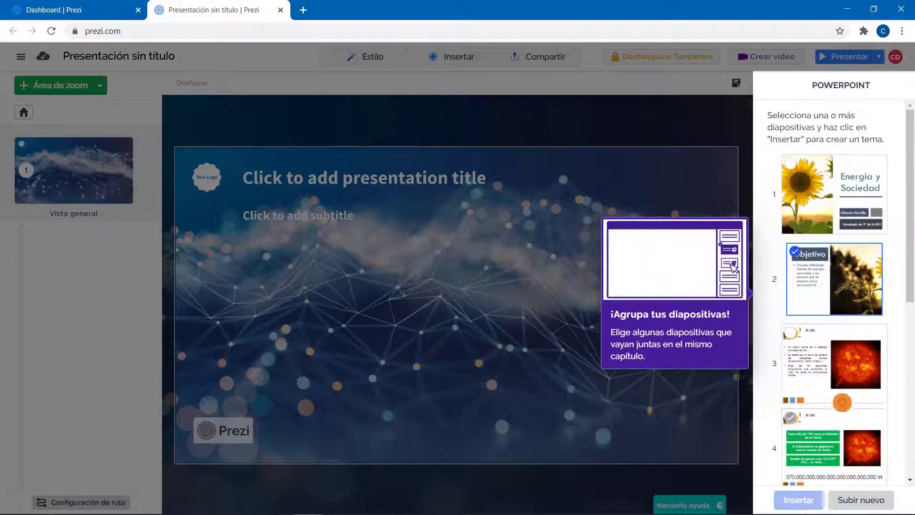
{"action": "left_click", "coordinate": [818, 368]}
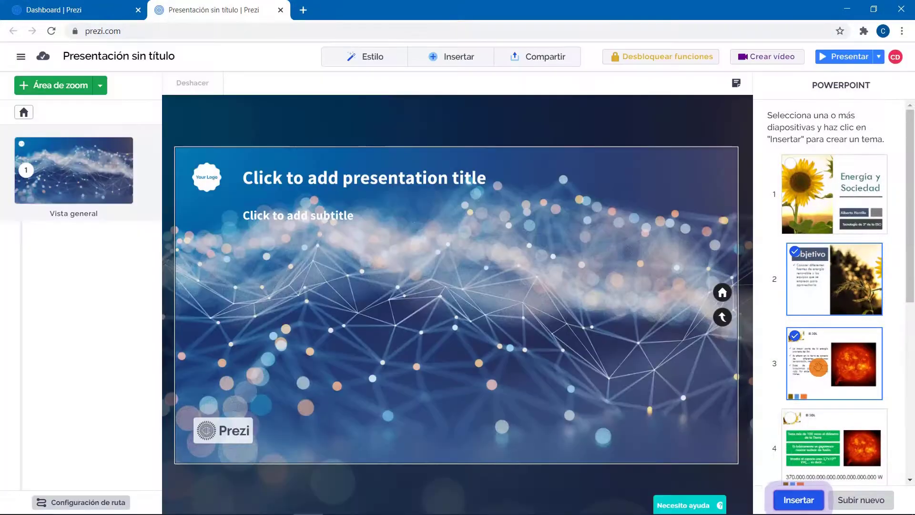
{"action": "left_click", "coordinate": [800, 500]}
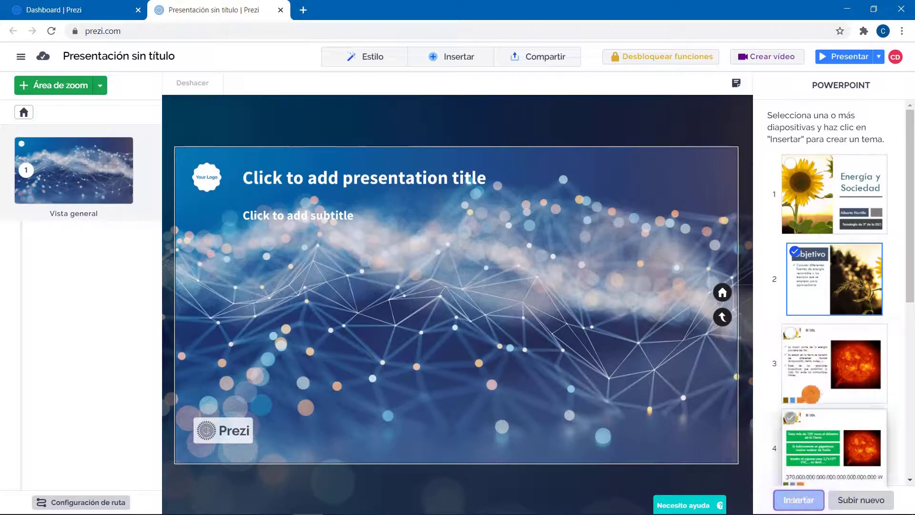
{"action": "left_click", "coordinate": [823, 300]}
- Insert PowerPoint slides 3 and 4, both about the Sun, together as one topic
{"action": "scroll", "coordinate": [823, 328], "scroll_direction": "down", "scroll_amount": 1}
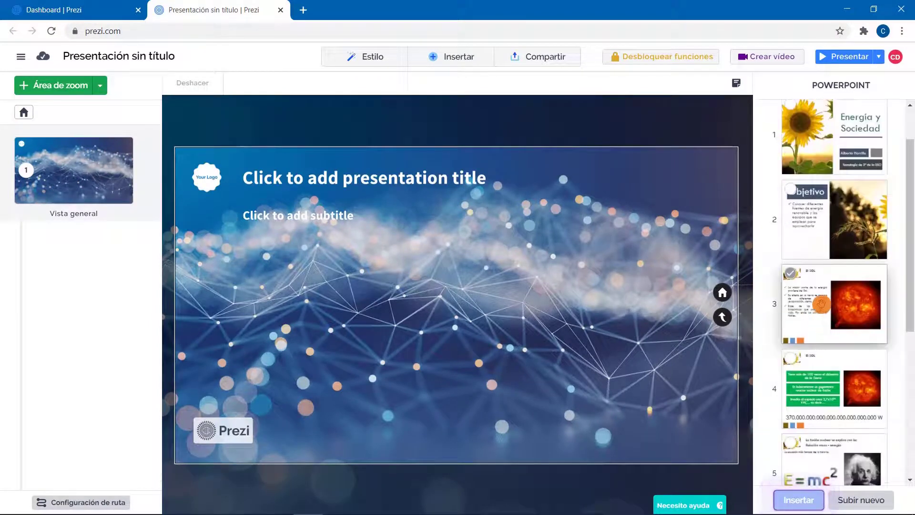
{"action": "left_click", "coordinate": [821, 299]}
{"action": "left_click", "coordinate": [824, 386]}
{"action": "scroll", "coordinate": [824, 381], "scroll_direction": "down", "scroll_amount": 2}
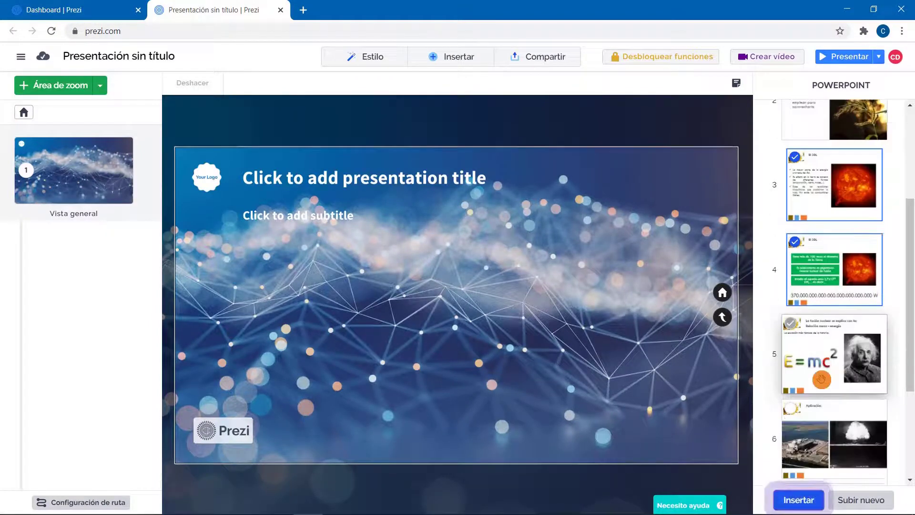
{"action": "left_click", "coordinate": [798, 499]}
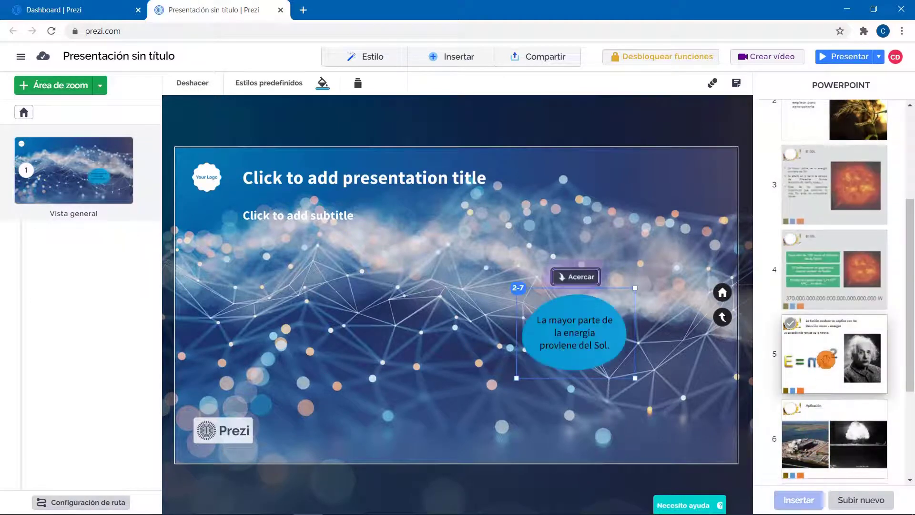
- Group PowerPoint slides 5, 6 and 7 and insert them as a second topic
{"action": "left_click", "coordinate": [824, 347]}
{"action": "scroll", "coordinate": [824, 347], "scroll_direction": "down", "scroll_amount": 2}
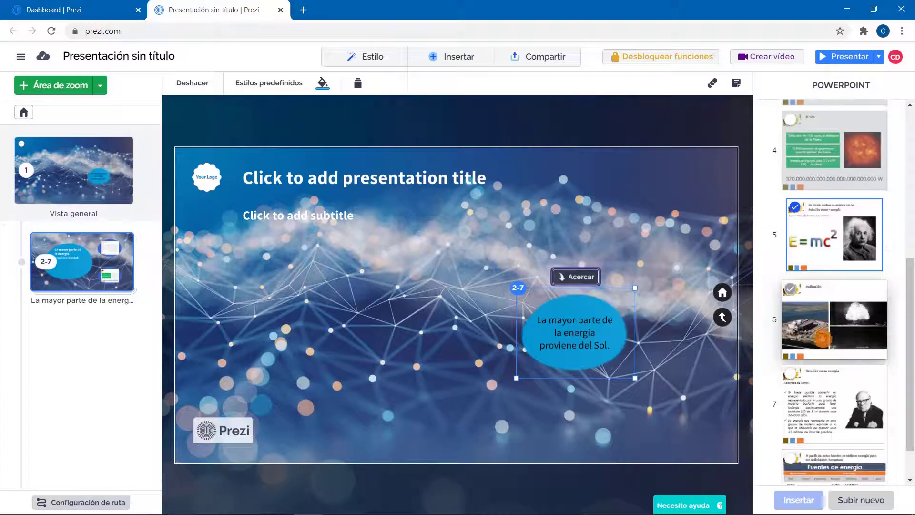
{"action": "left_click", "coordinate": [824, 317]}
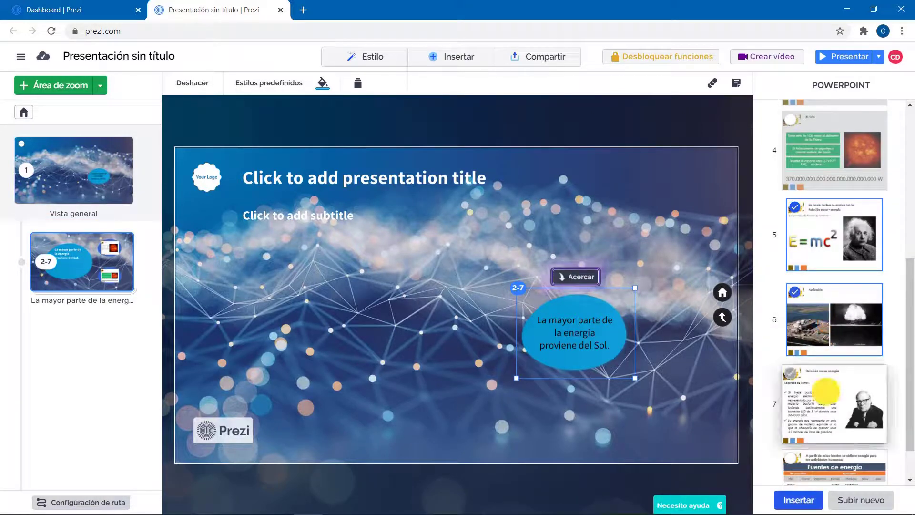
{"action": "left_click", "coordinate": [826, 391]}
{"action": "scroll", "coordinate": [826, 392], "scroll_direction": "down", "scroll_amount": 1}
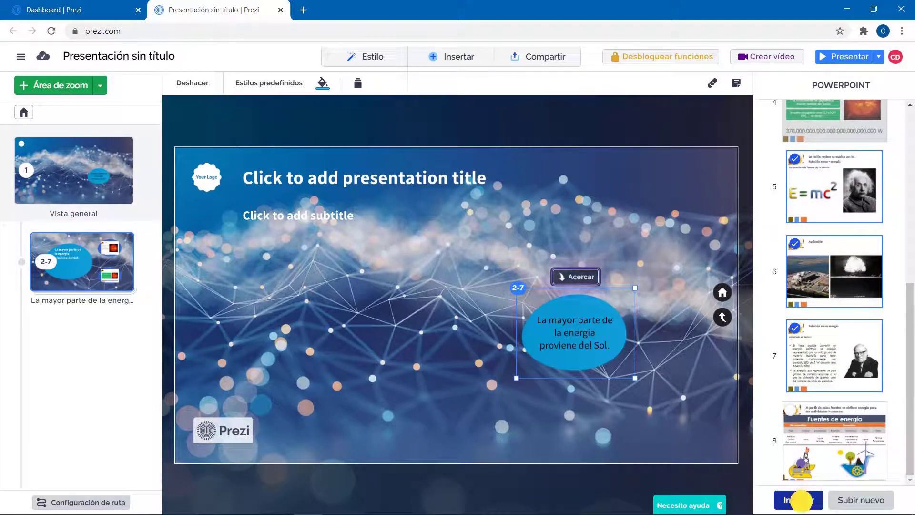
{"action": "left_click", "coordinate": [799, 500]}
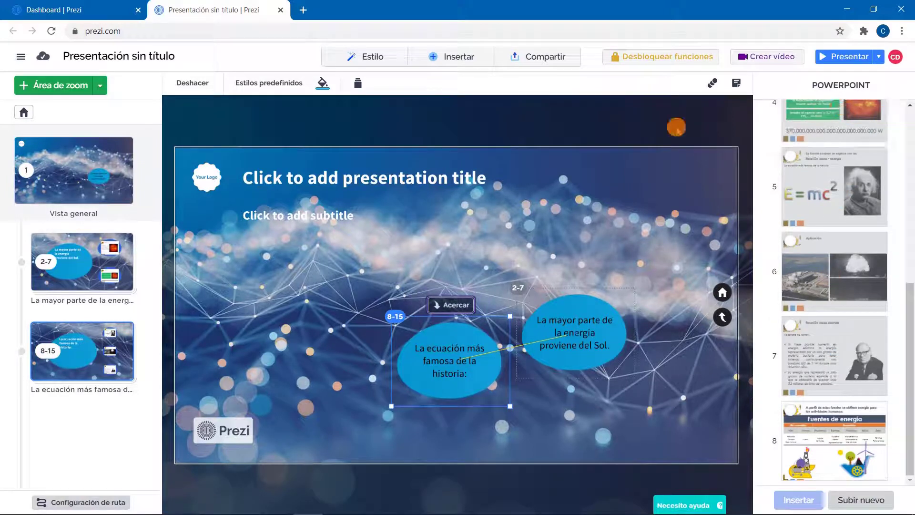
- Replace the presentation title placeholder on the overview with "La energía"
{"action": "left_click", "coordinate": [344, 180]}
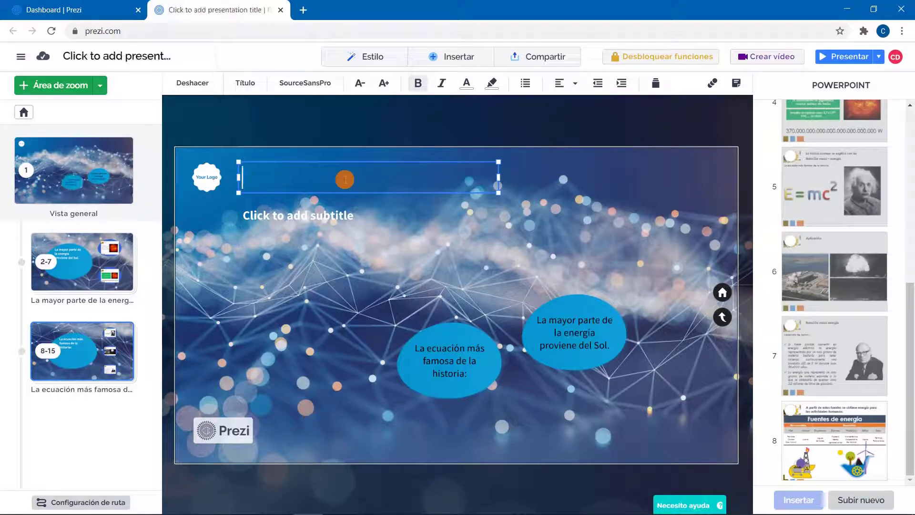
{"action": "type", "text": "La energía"}
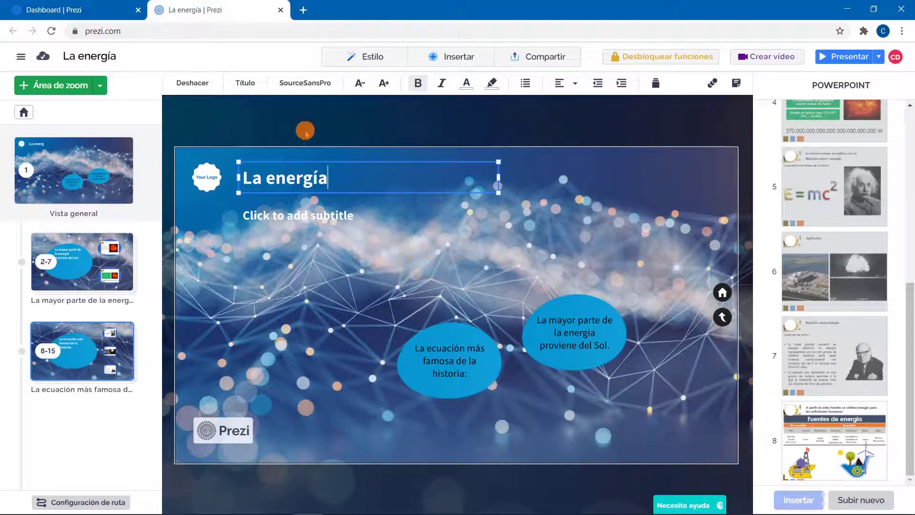
{"action": "left_click", "coordinate": [306, 133]}
- Present the prezi, advance through both topics to the end of the path, and return to editing
{"action": "left_click", "coordinate": [822, 58]}
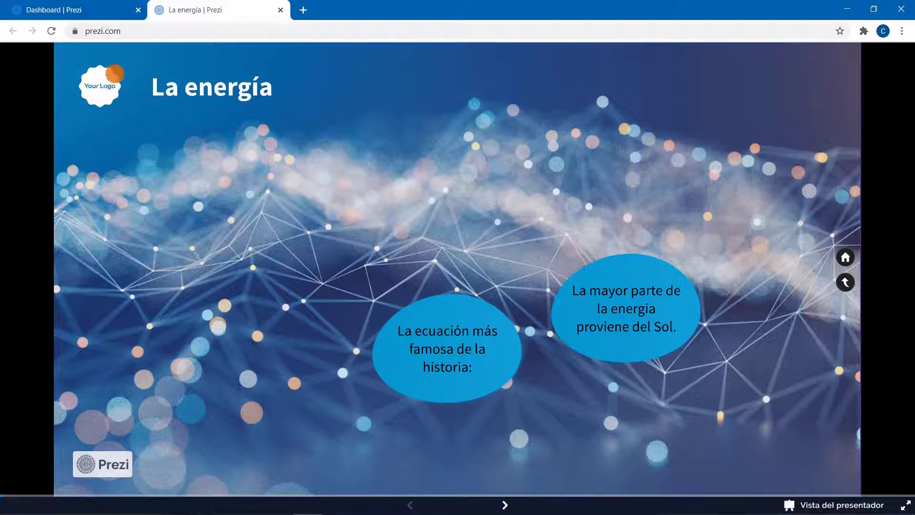
{"action": "left_click", "coordinate": [516, 500]}
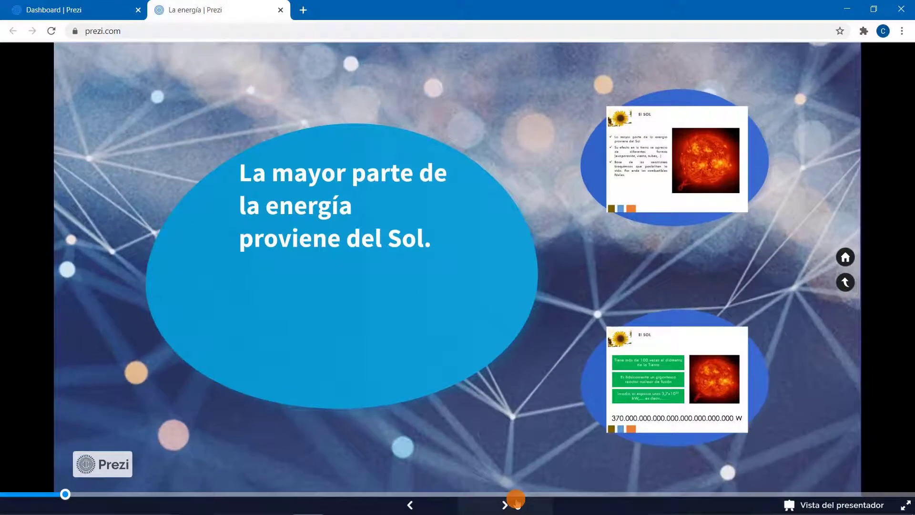
{"action": "left_click", "coordinate": [516, 500]}
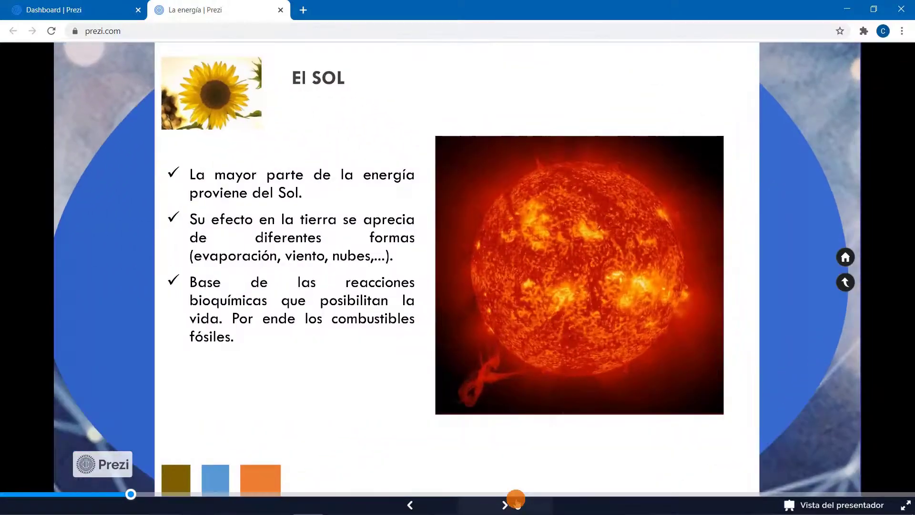
{"action": "left_click", "coordinate": [516, 501]}
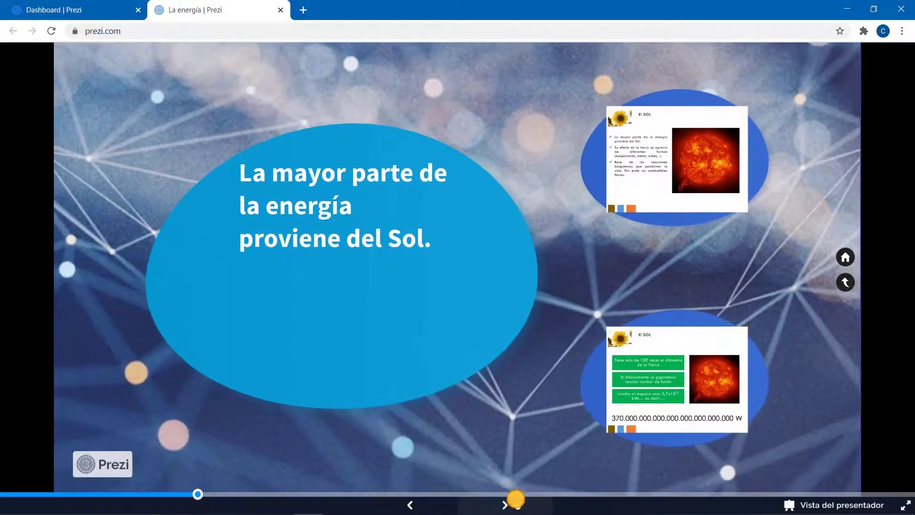
{"action": "left_click", "coordinate": [516, 500]}
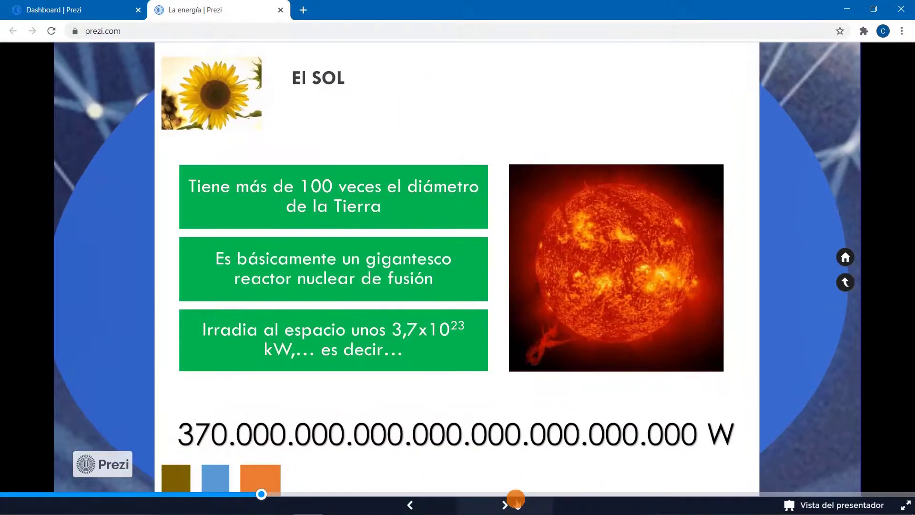
{"action": "left_click", "coordinate": [505, 498]}
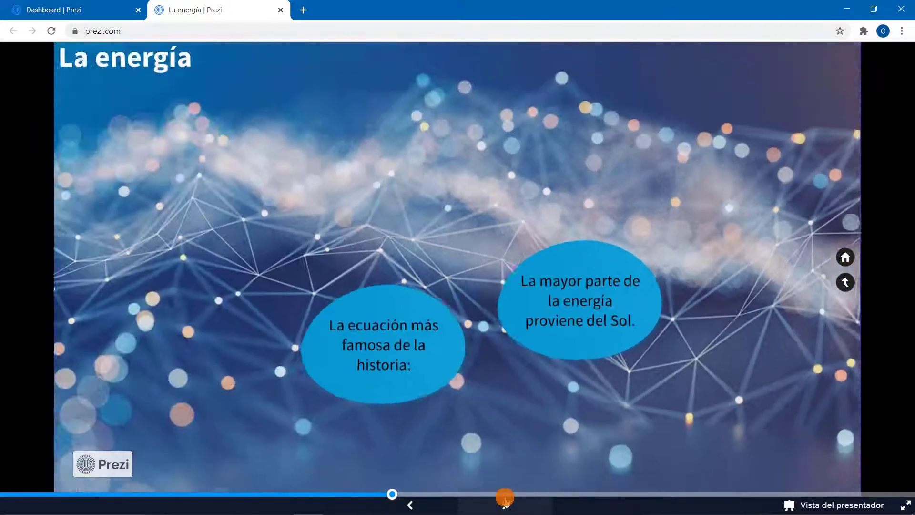
{"action": "left_click", "coordinate": [505, 501]}
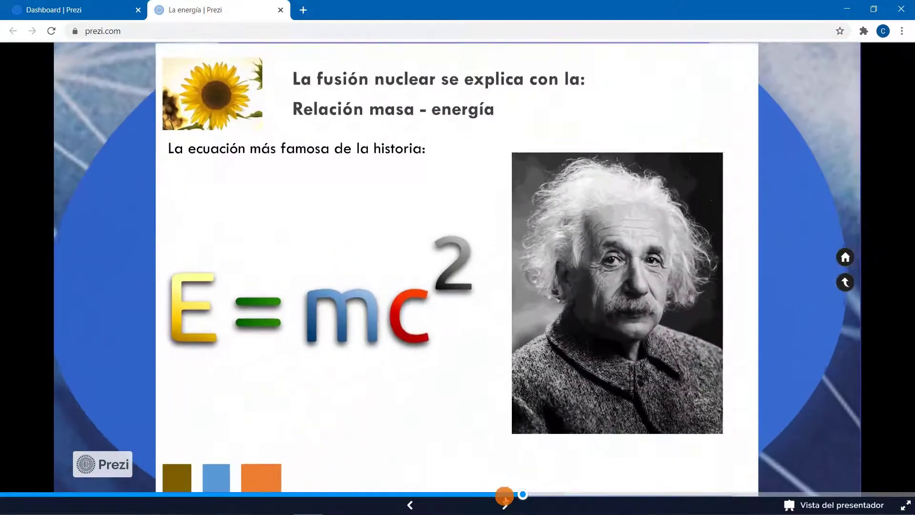
{"action": "left_click", "coordinate": [503, 504]}
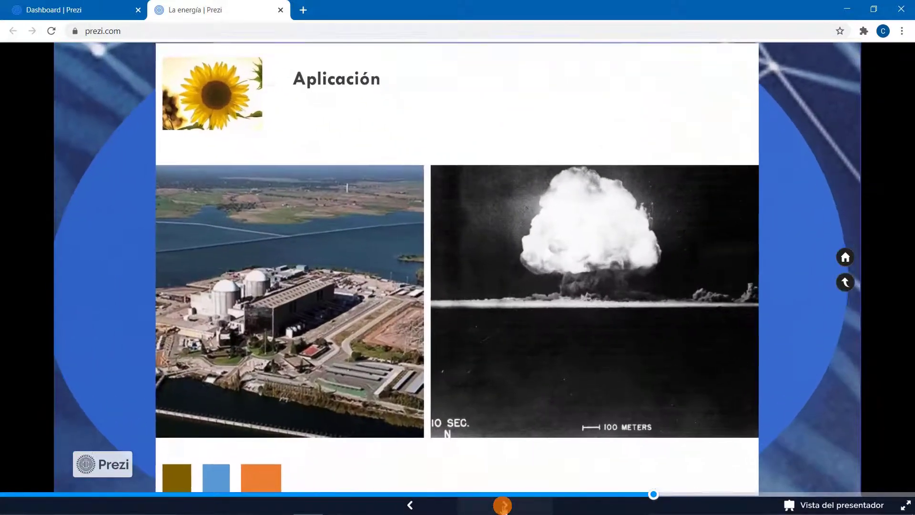
{"action": "left_click", "coordinate": [503, 505]}
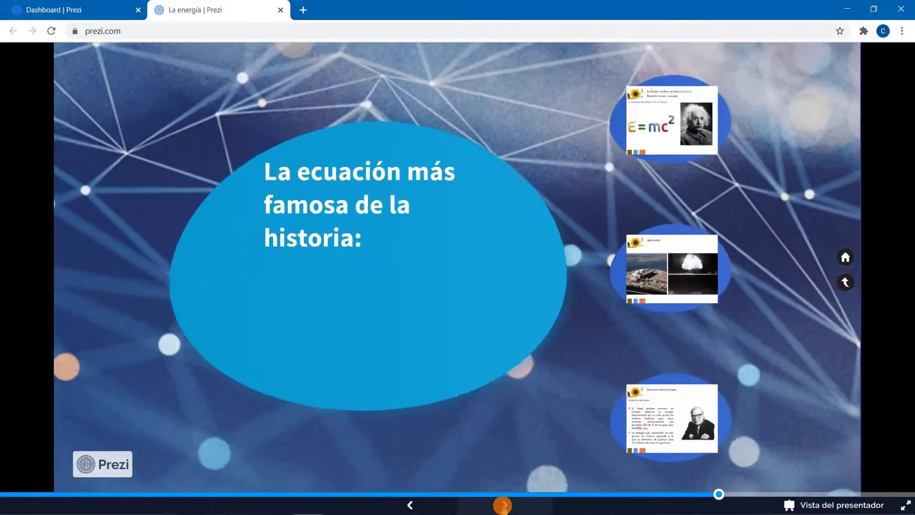
{"action": "left_click", "coordinate": [503, 505]}
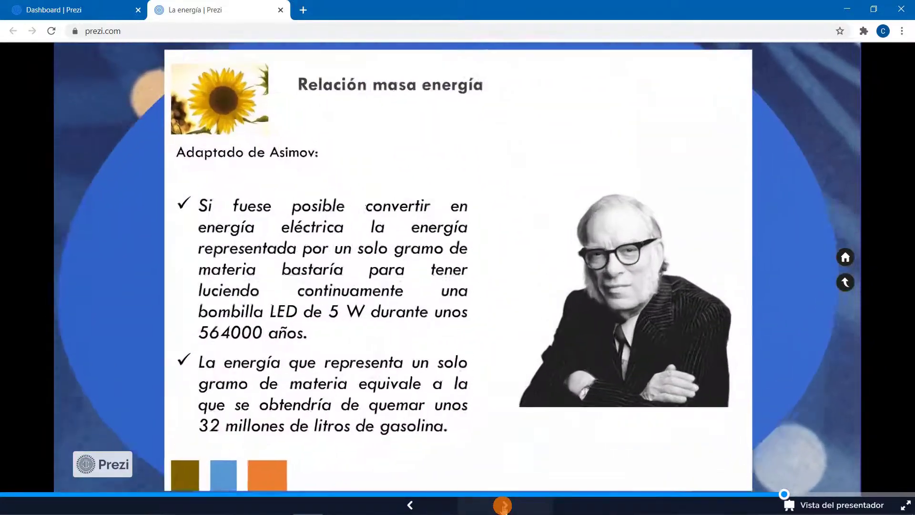
{"action": "left_click", "coordinate": [502, 505]}
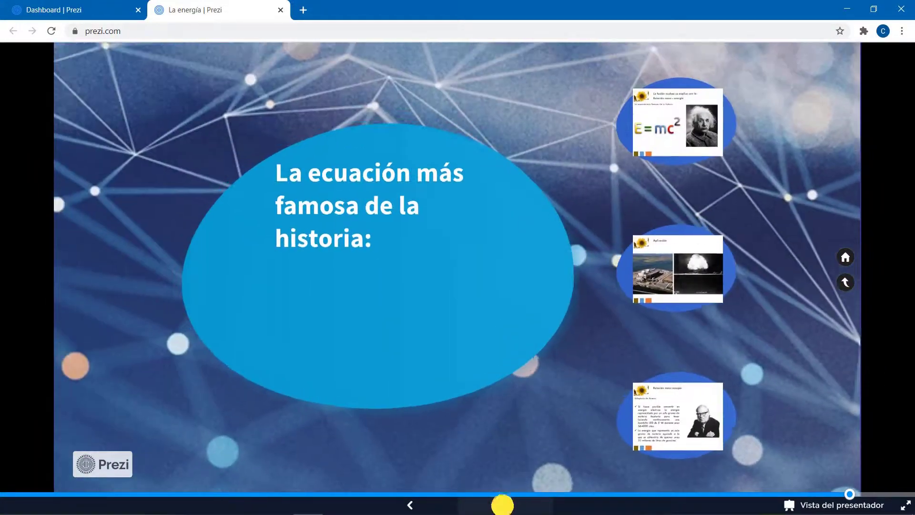
{"action": "left_click", "coordinate": [503, 505]}
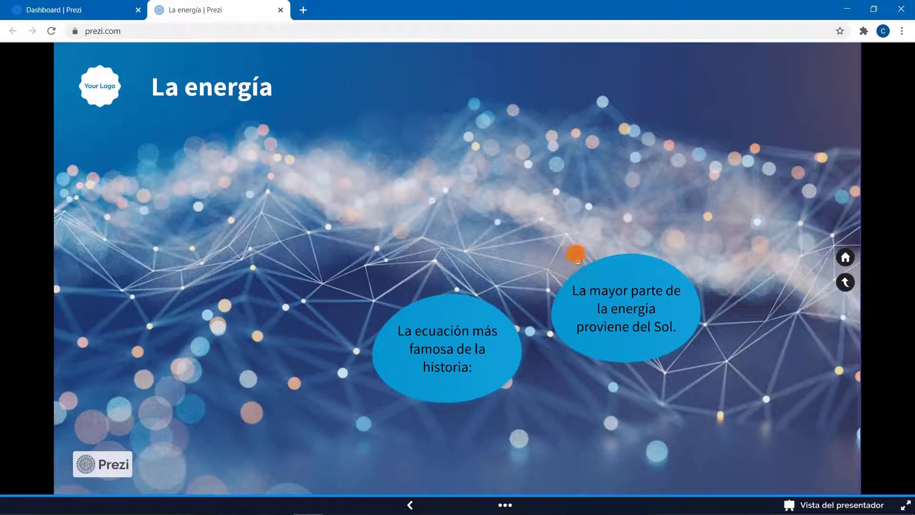
{"action": "key", "text": "Escape"}
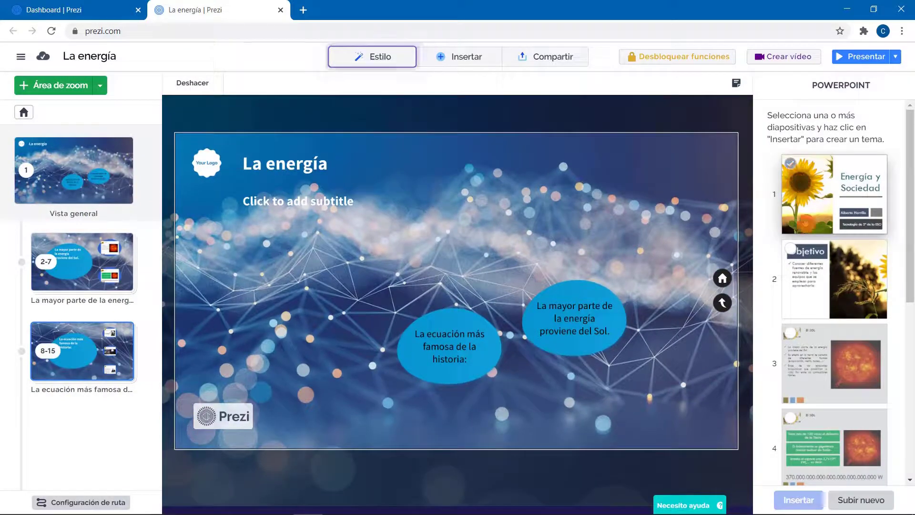
- Place PowerPoint slide 2, "Objetivo", on the overview as its own topic and move it to first in the path
{"action": "left_click", "coordinate": [794, 253]}
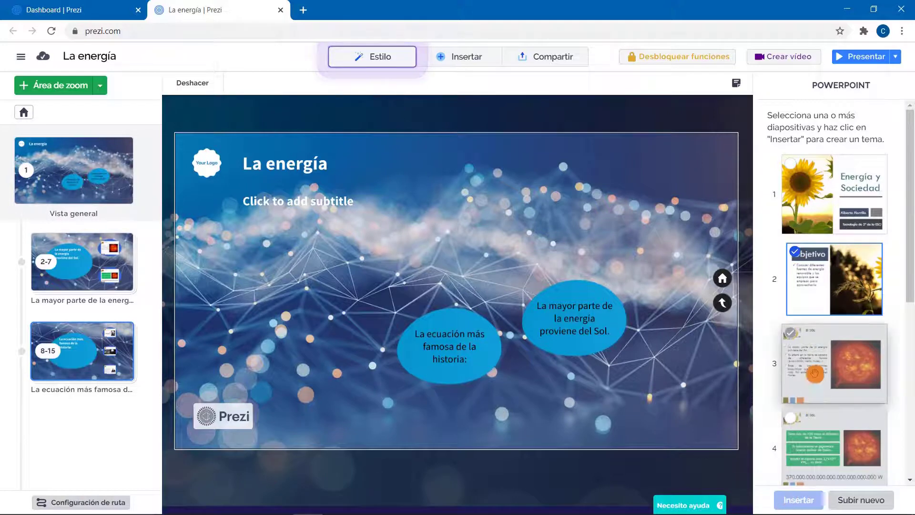
{"action": "left_click_drag", "start_coordinate": [817, 287], "coordinate": [323, 308]}
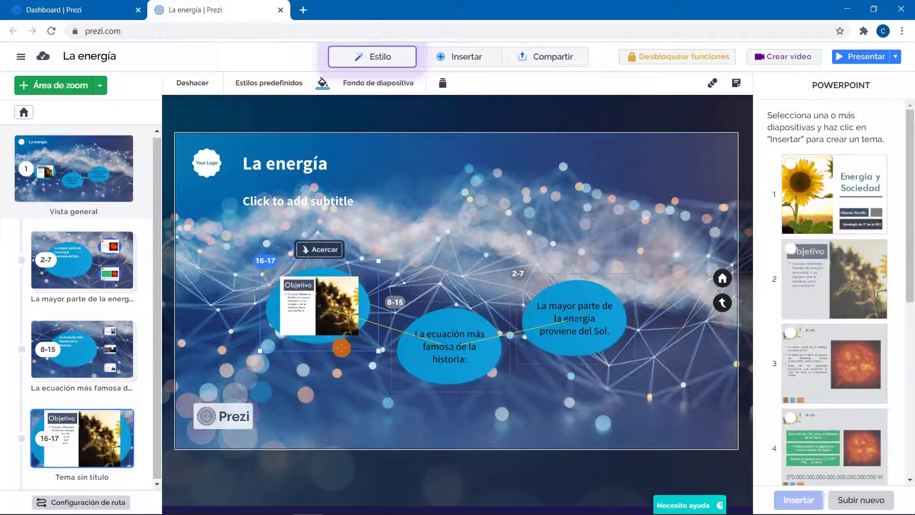
{"action": "mouse_move", "coordinate": [70, 434]}
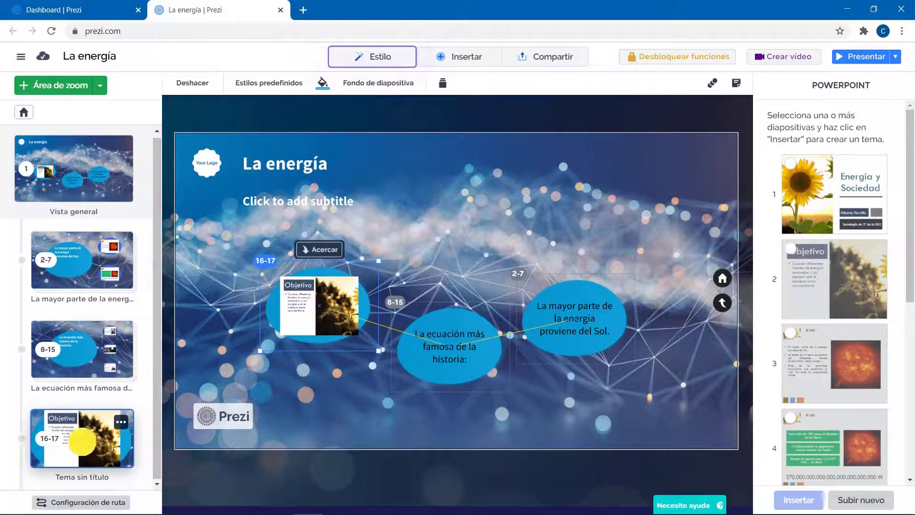
{"action": "left_click_drag", "start_coordinate": [82, 441], "coordinate": [86, 277]}
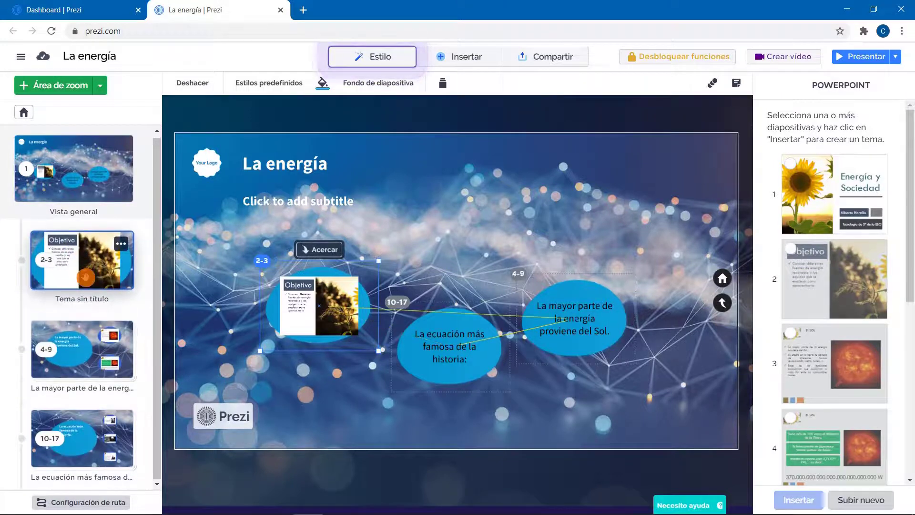
- Move the "La ecuación más famosa" topic to the canvas's lower right and the "La mayor parte de la energía" topic between the other two
{"action": "left_click_drag", "start_coordinate": [429, 344], "coordinate": [646, 413]}
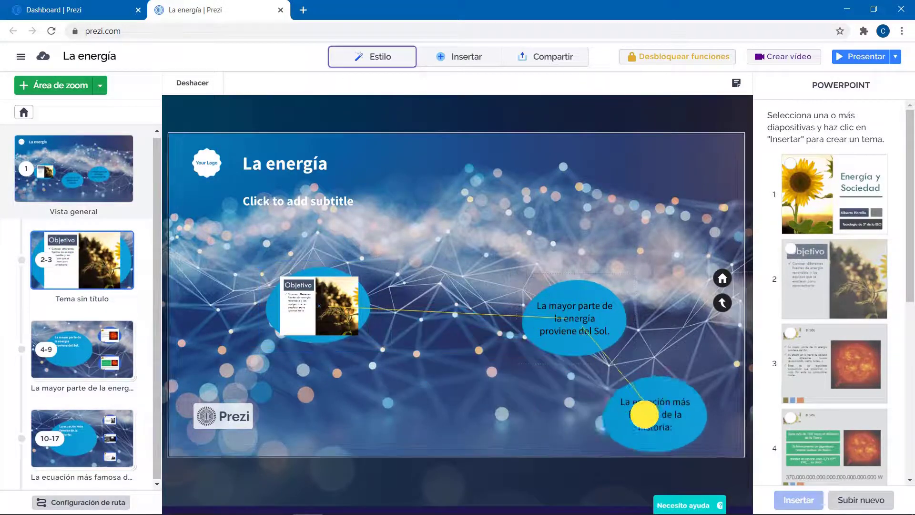
{"action": "left_click_drag", "start_coordinate": [592, 320], "coordinate": [493, 344]}
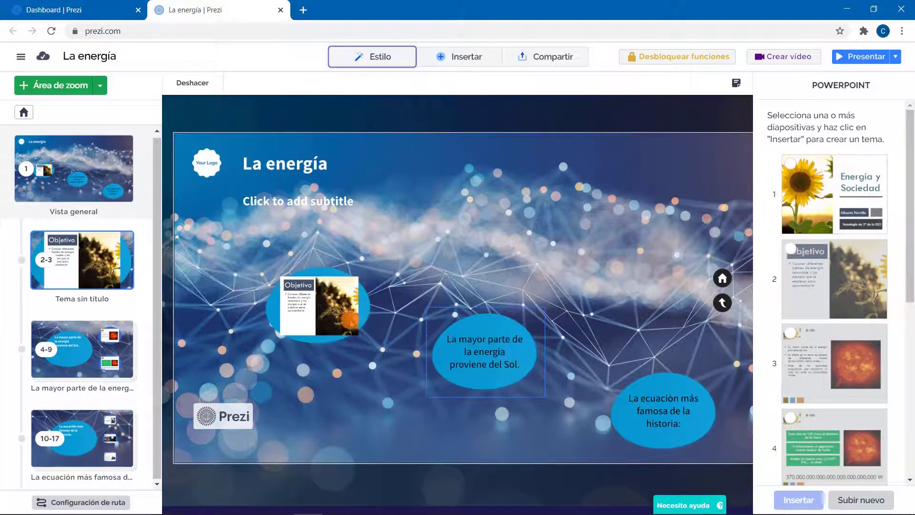
- Shift the "La mayor parte de la energía" and "La ecuación más famosa" topics left and place PowerPoint slide 8, "Fuentes de energía", as the last topic
{"action": "scroll", "coordinate": [827, 373], "scroll_direction": "down", "scroll_amount": 7}
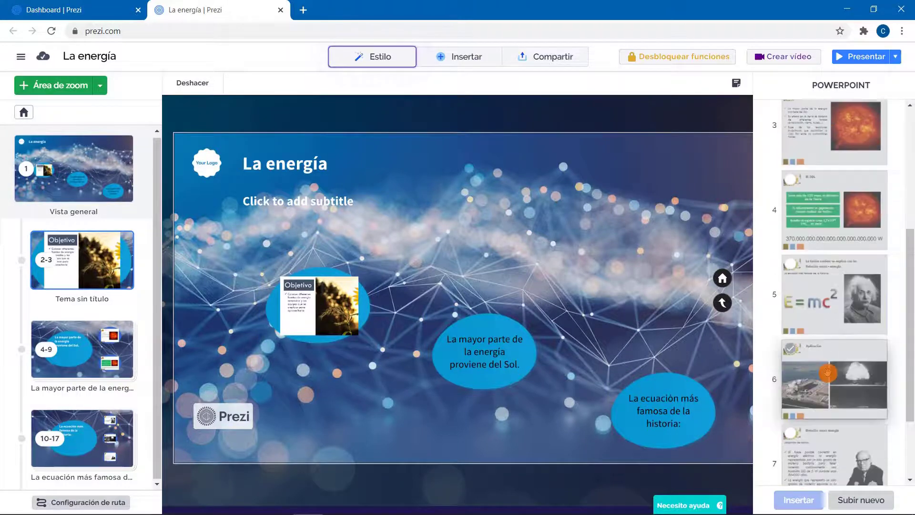
{"action": "left_click_drag", "start_coordinate": [821, 376], "coordinate": [454, 331]}
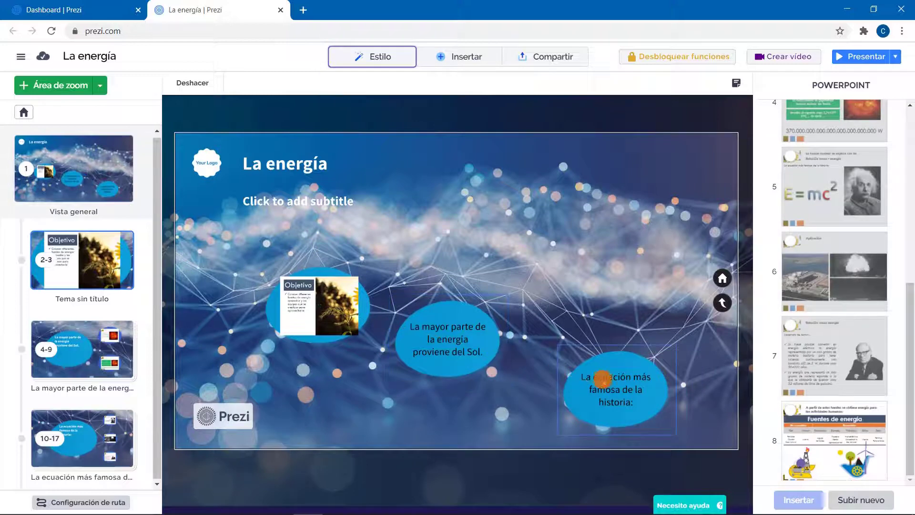
{"action": "left_click_drag", "start_coordinate": [603, 379], "coordinate": [576, 372]}
{"action": "left_click_drag", "start_coordinate": [804, 427], "coordinate": [700, 405]}
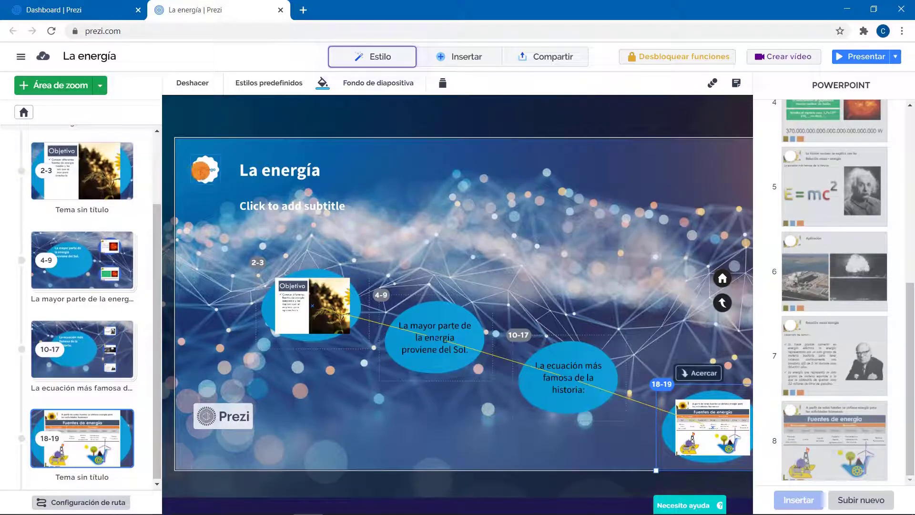
- Delete the logo placeholder and the empty subtitle placeholder from the overview
{"action": "left_click", "coordinate": [203, 170]}
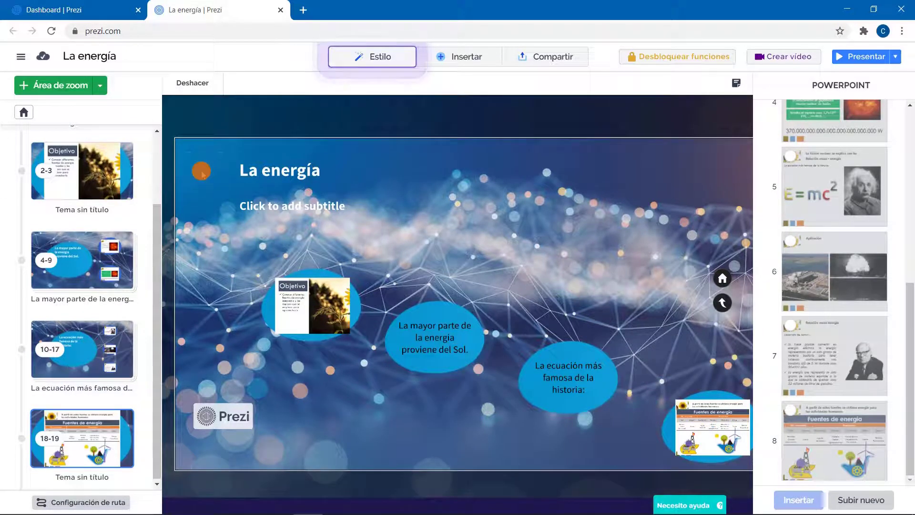
{"action": "key", "text": "Delete"}
{"action": "left_click", "coordinate": [298, 203]}
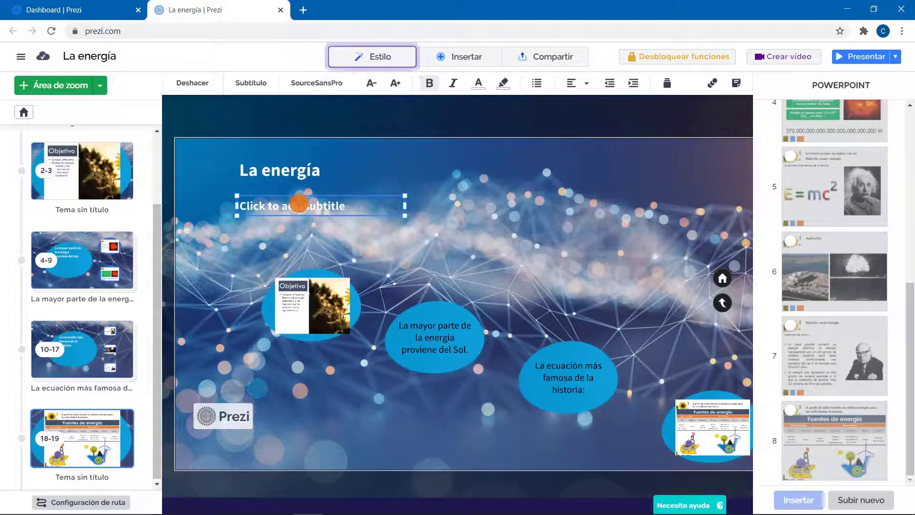
{"action": "left_click", "coordinate": [296, 198]}
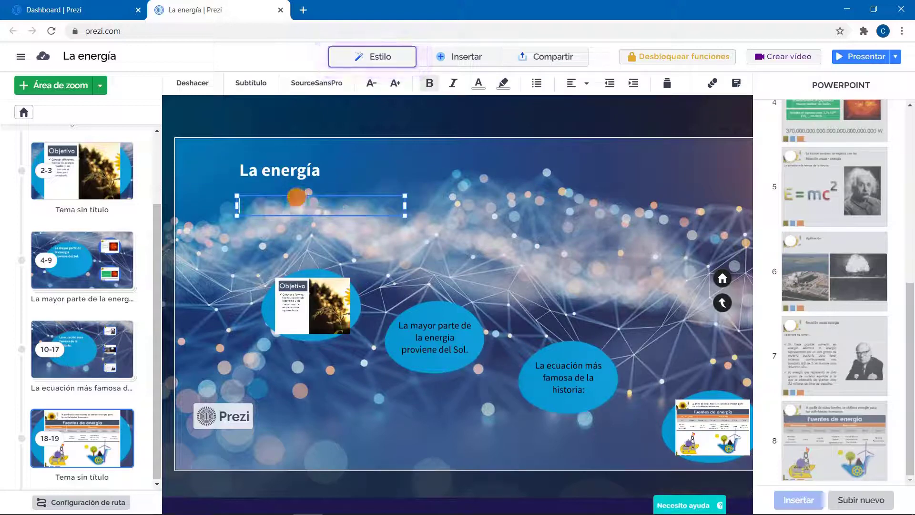
{"action": "left_click", "coordinate": [287, 193]}
{"action": "key", "text": "Delete"}
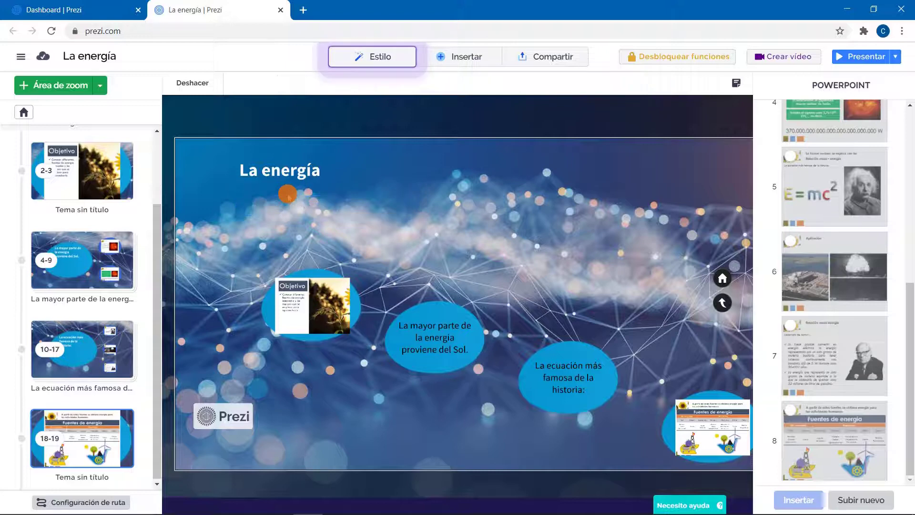
{"action": "left_click", "coordinate": [348, 204]}
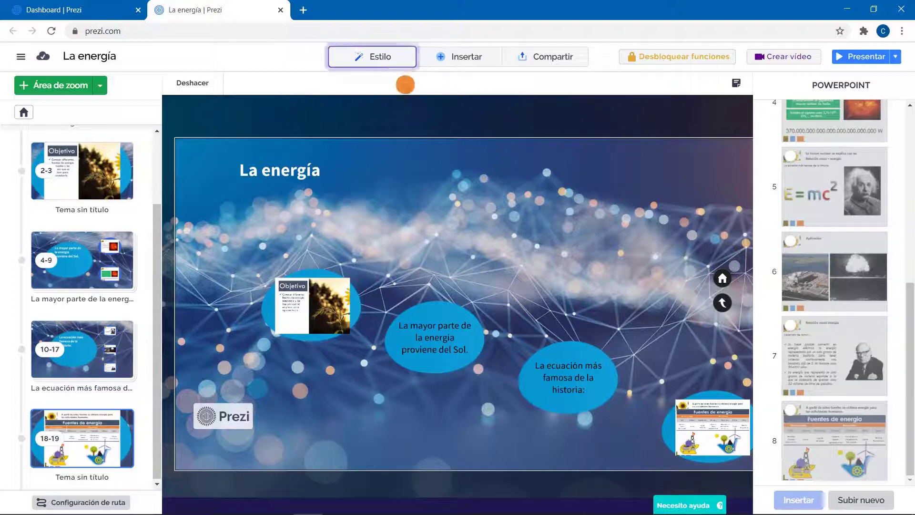
- Try several alternative backgrounds for the presentation and cycle back to the blue network image
{"action": "left_click", "coordinate": [388, 61]}
{"action": "left_click", "coordinate": [337, 104]}
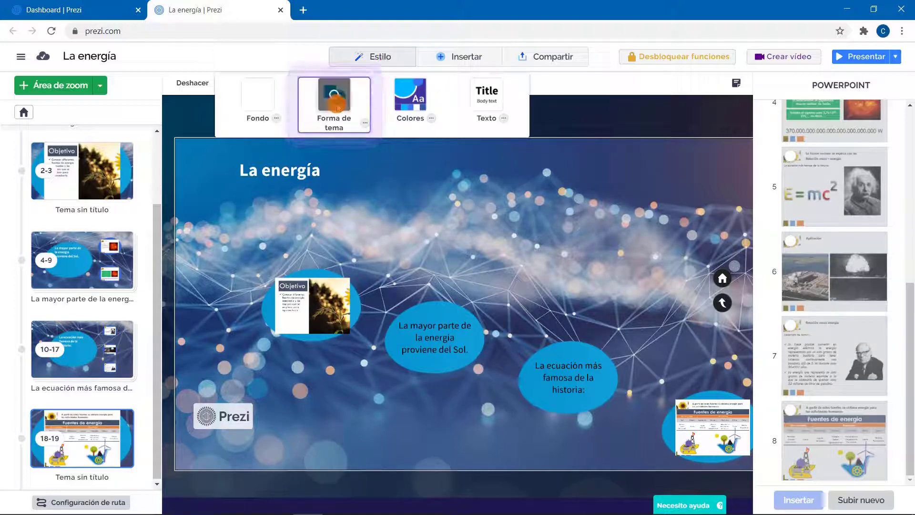
{"action": "left_click", "coordinate": [259, 101]}
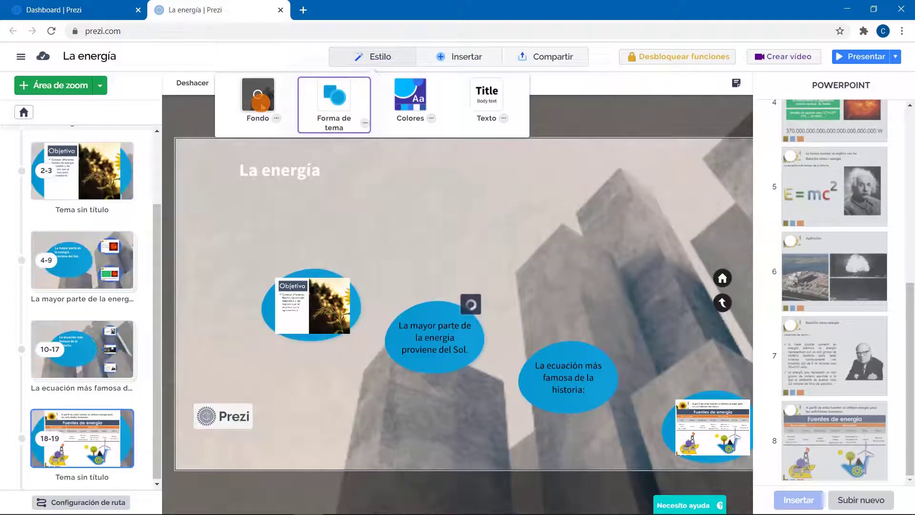
{"action": "left_click", "coordinate": [261, 103]}
{"action": "left_click", "coordinate": [262, 105]}
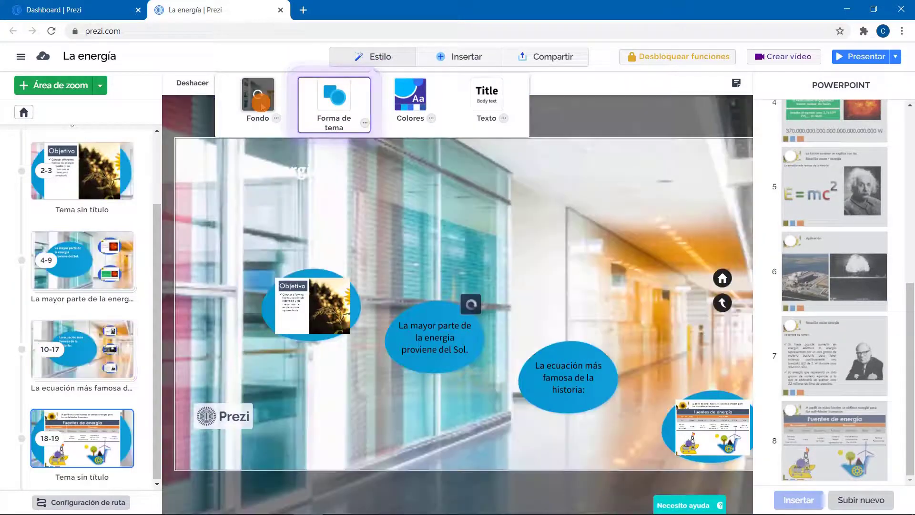
{"action": "left_click", "coordinate": [262, 105]}
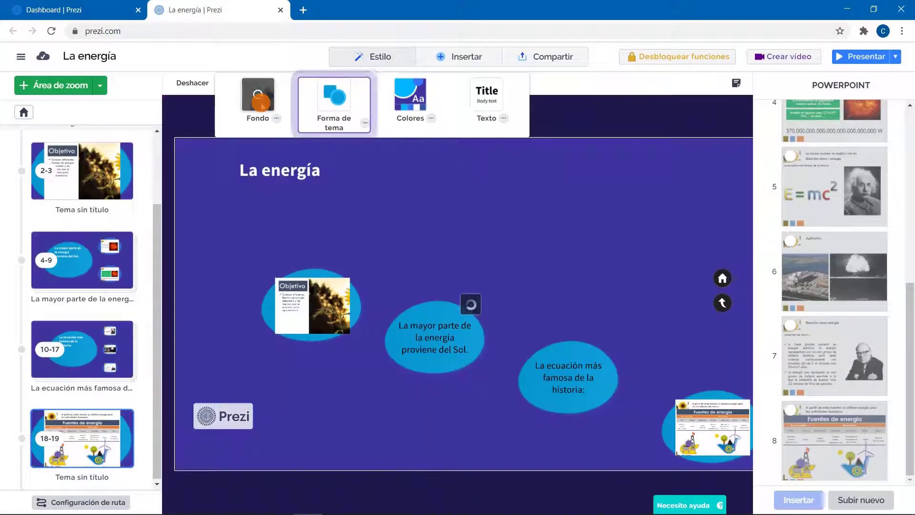
- Cycle through the topic shapes and set the topics to the tilted, rounded four-sided shape
{"action": "left_click", "coordinate": [343, 103]}
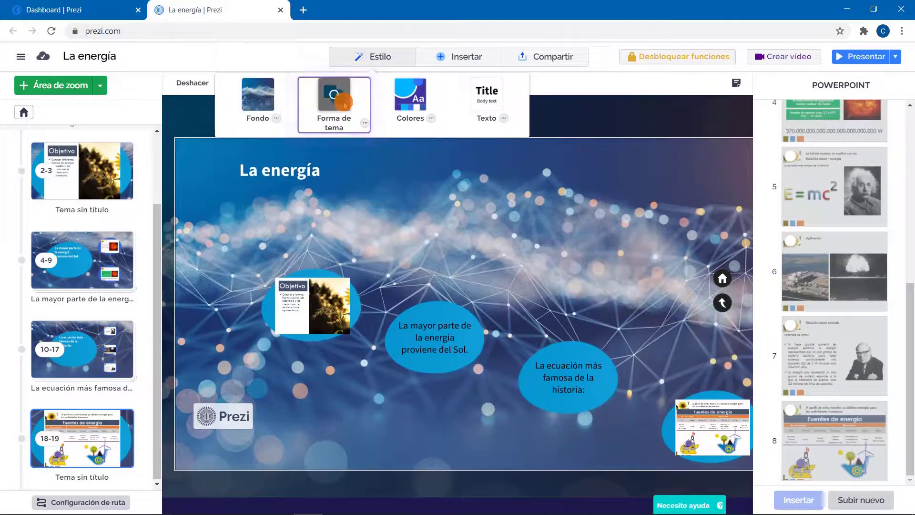
{"action": "left_click", "coordinate": [344, 104]}
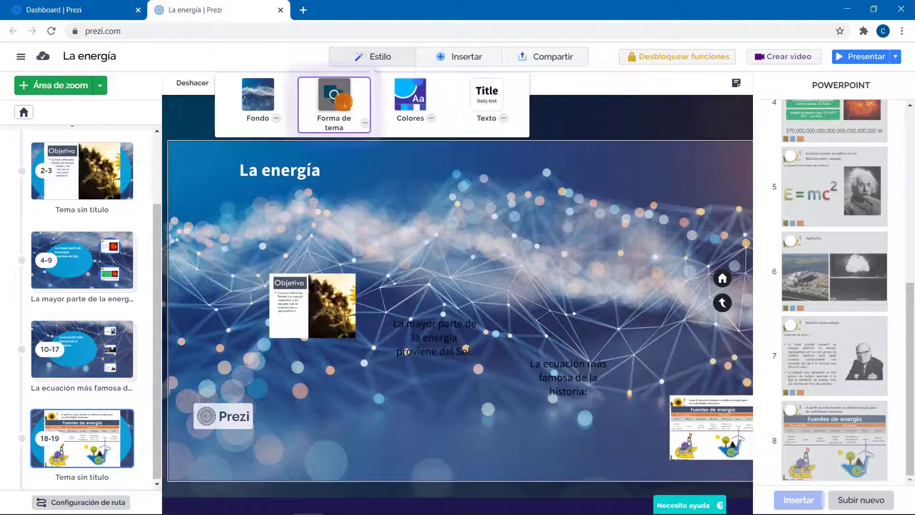
{"action": "left_click", "coordinate": [344, 104]}
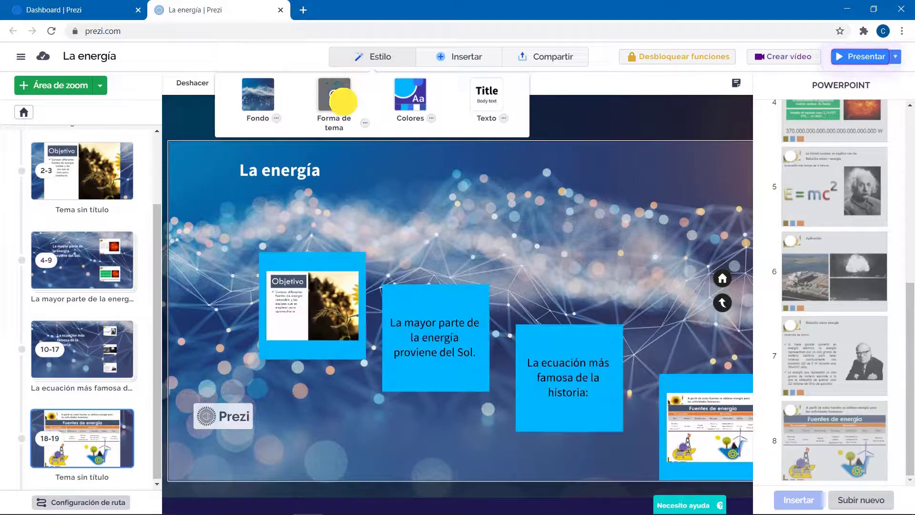
{"action": "left_click", "coordinate": [344, 104]}
{"action": "left_click", "coordinate": [344, 103]}
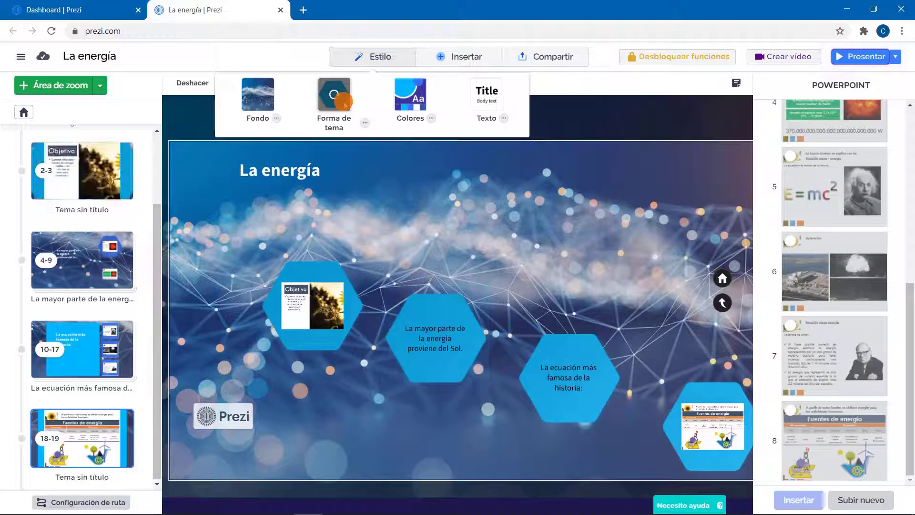
{"action": "left_click", "coordinate": [344, 103]}
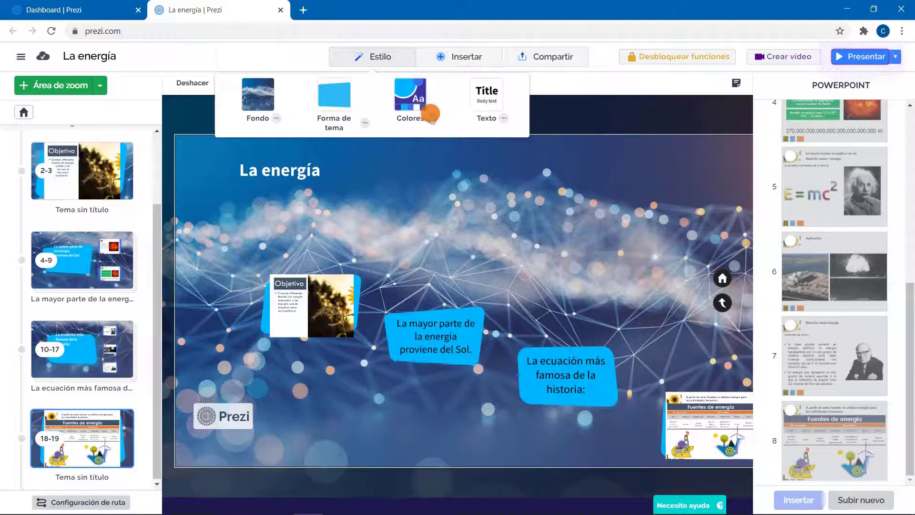
- Switch the presentation's color scheme to the dark blue and red palette
{"action": "left_click", "coordinate": [413, 98]}
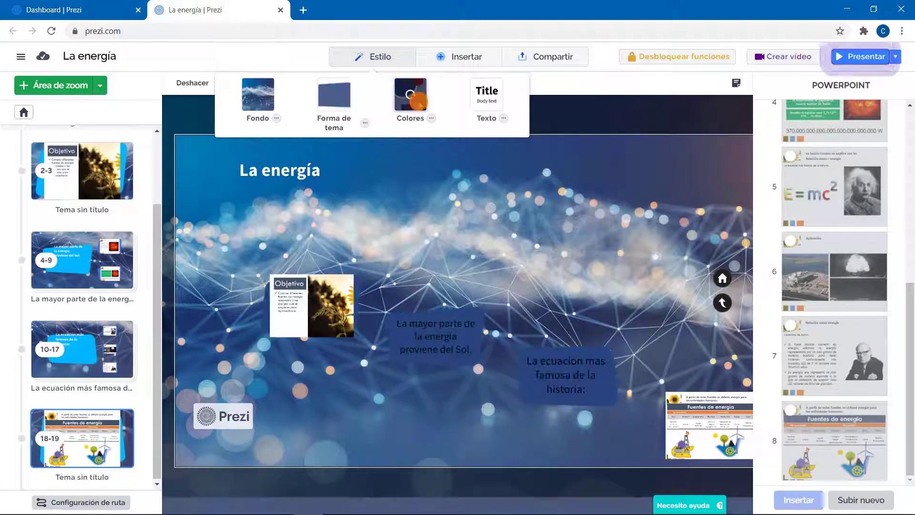
{"action": "left_click", "coordinate": [314, 179]}
{"action": "left_click", "coordinate": [378, 210]}
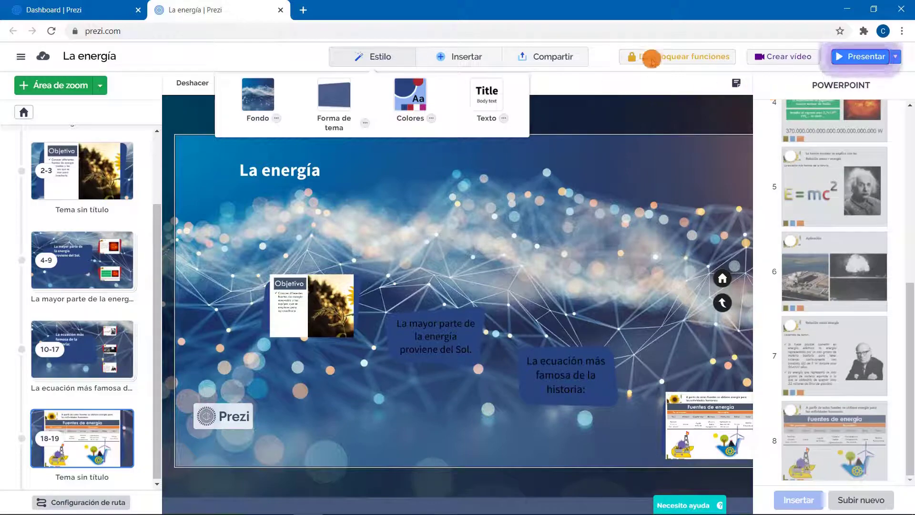
- Present the prezi, restart it from the beginning, advance to the second "El SOL" slide, and return to editing
{"action": "left_click", "coordinate": [848, 57]}
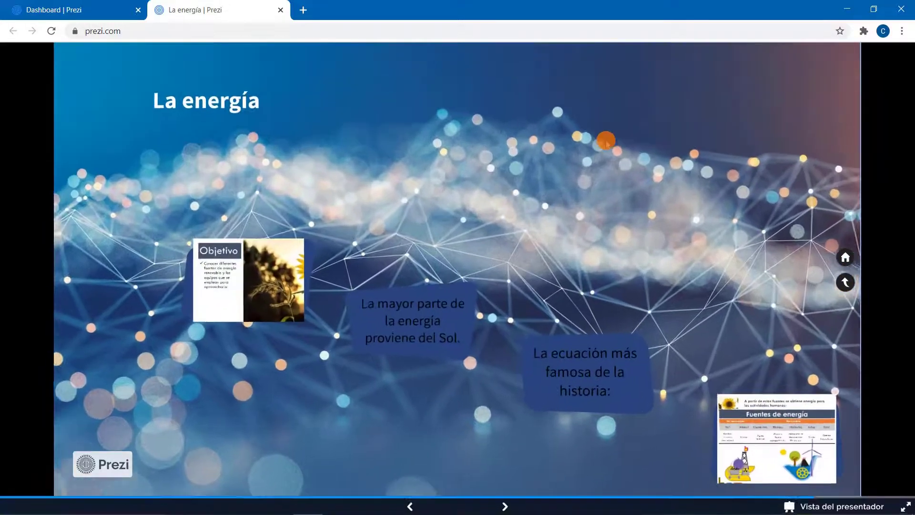
{"action": "key", "text": "Right"}
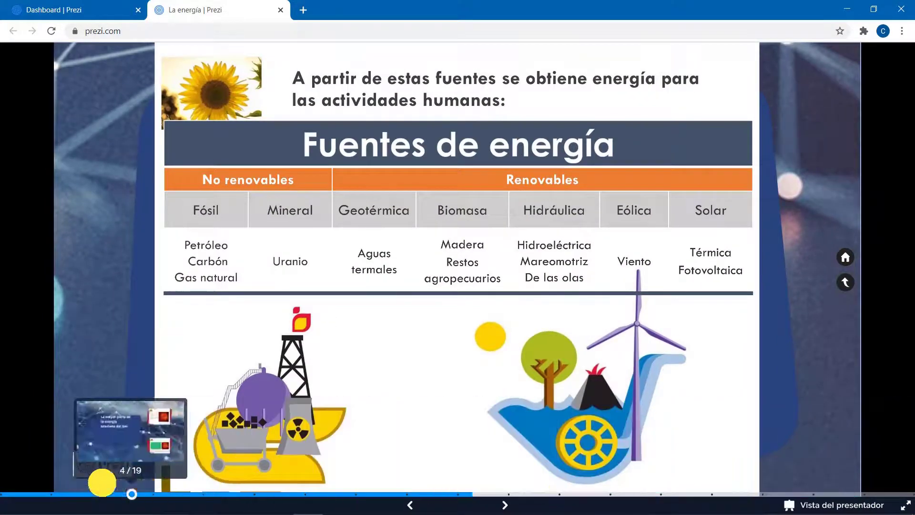
{"action": "left_click", "coordinate": [21, 494]}
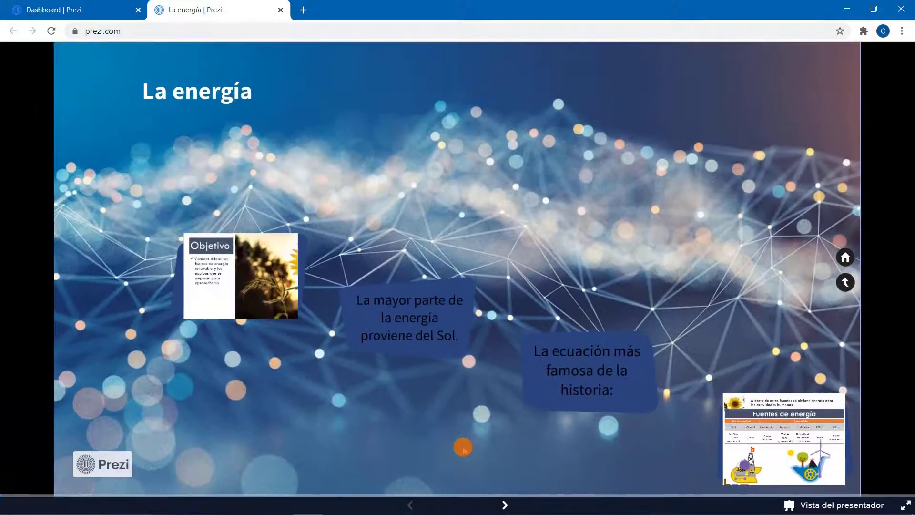
{"action": "left_click", "coordinate": [503, 504]}
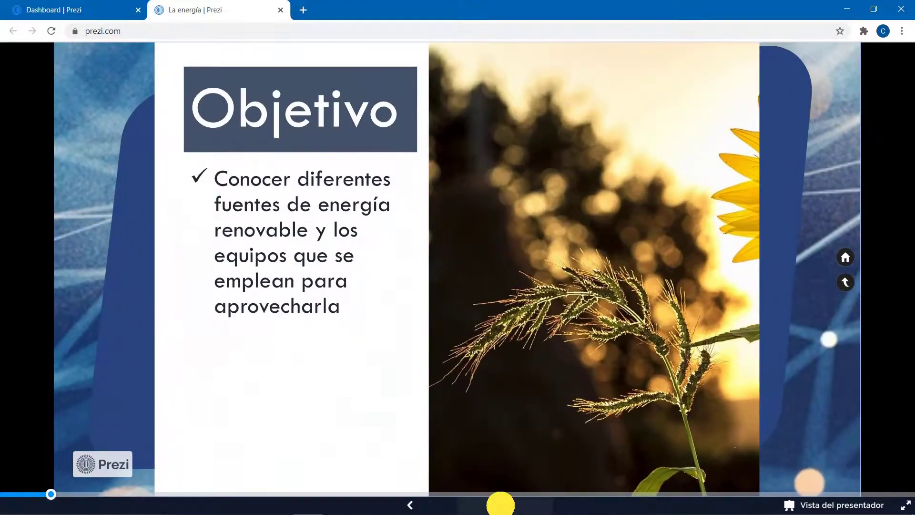
{"action": "left_click", "coordinate": [500, 504]}
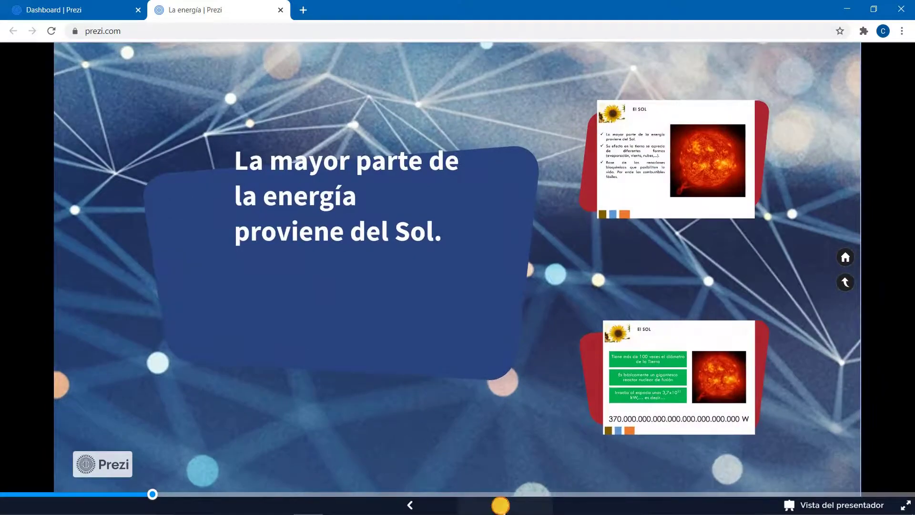
{"action": "left_click", "coordinate": [501, 505]}
{"action": "left_click", "coordinate": [500, 504]}
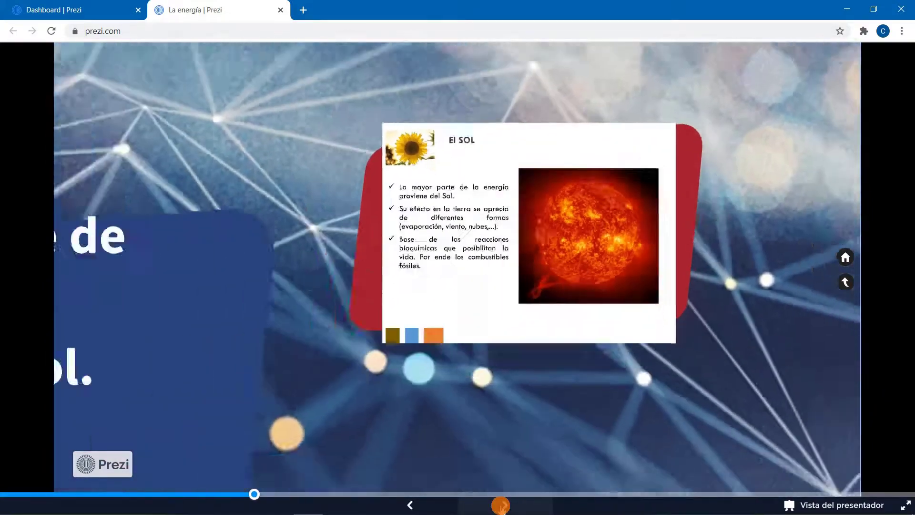
{"action": "left_click", "coordinate": [501, 505]}
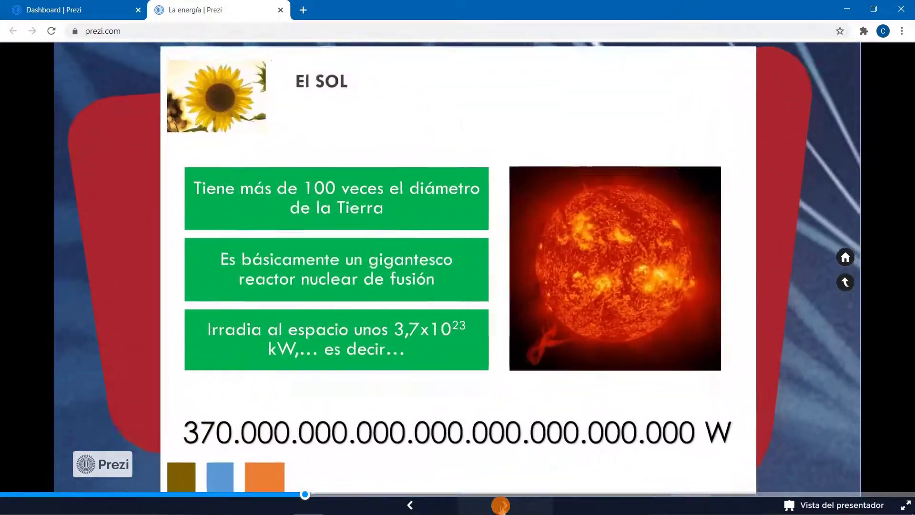
{"action": "key", "text": "Escape"}
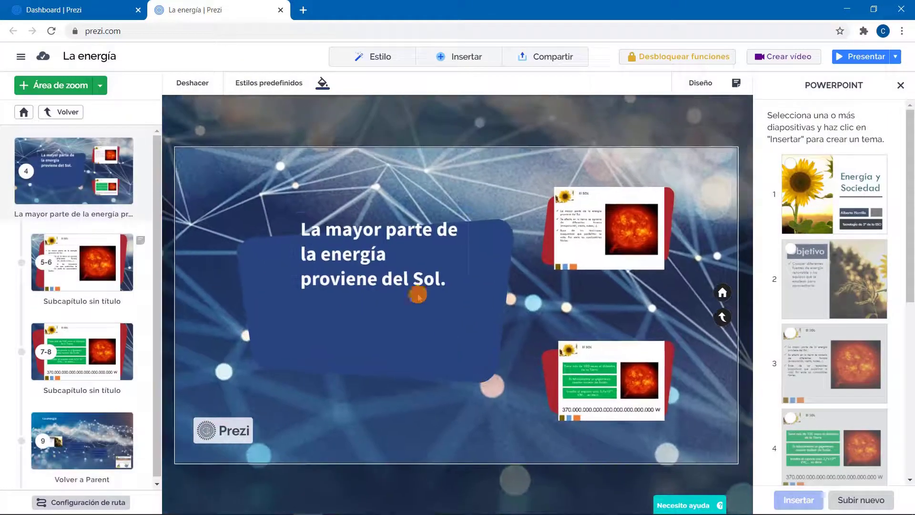
- Move the "La mayor parte de la energía proviene del Sol." title down to the middle of its dark blue shape
{"action": "left_click", "coordinate": [371, 288]}
{"action": "left_click_drag", "start_coordinate": [371, 295], "coordinate": [370, 344]}
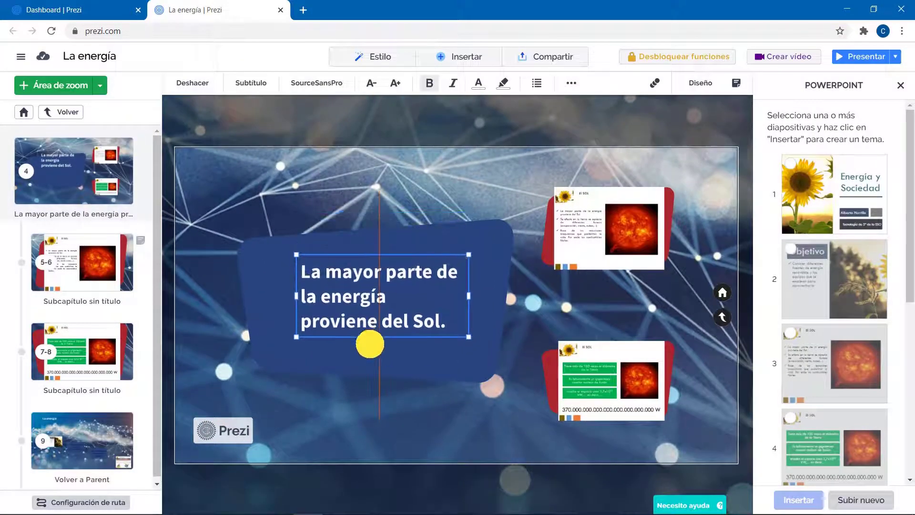
- Return to the overview and make the "La mayor parte de la energía proviene del Sol." topic label white
{"action": "scroll", "coordinate": [373, 312], "scroll_direction": "down", "scroll_amount": 3}
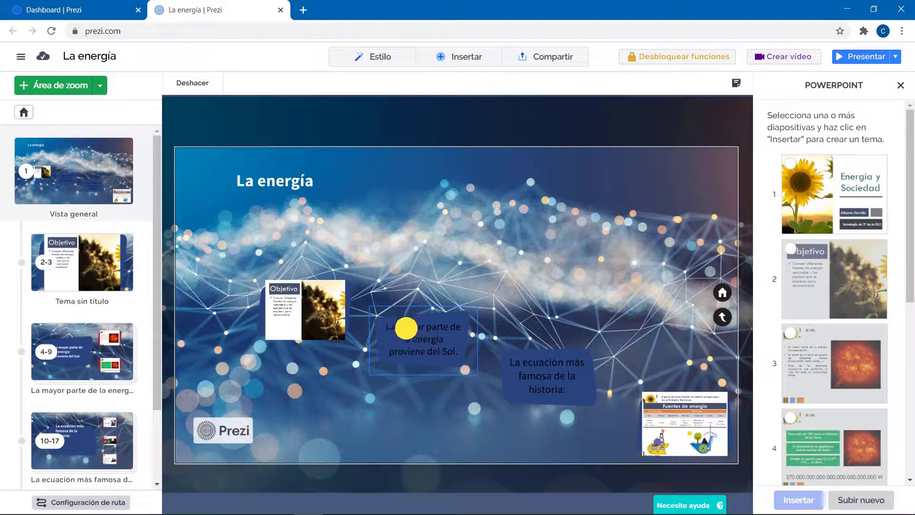
{"action": "left_click", "coordinate": [405, 320]}
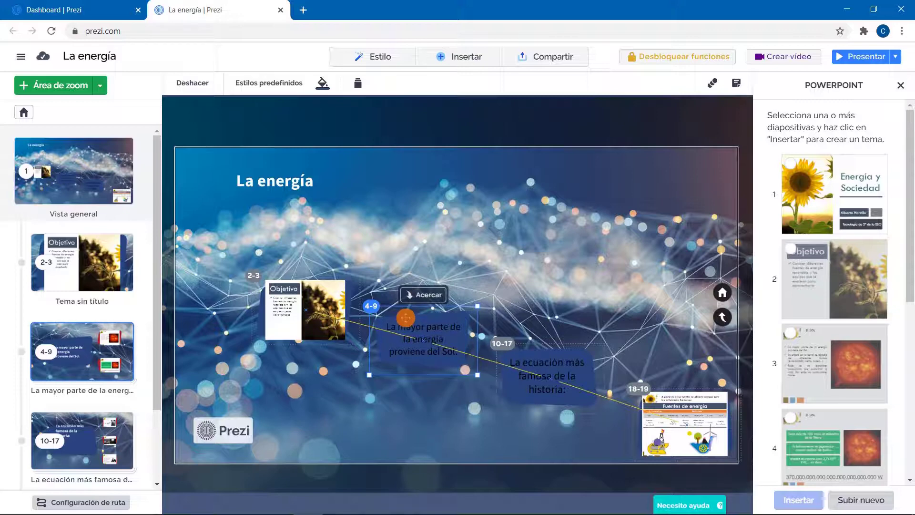
{"action": "left_click", "coordinate": [405, 320]}
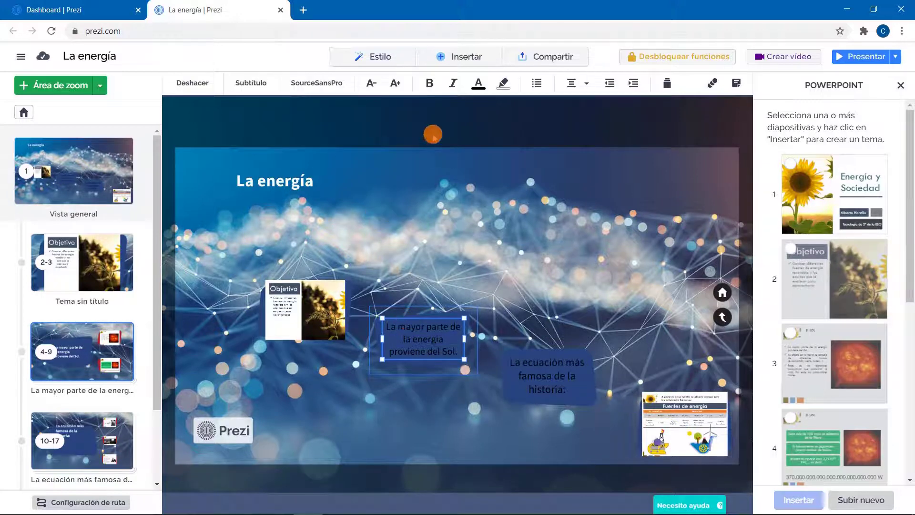
{"action": "left_click", "coordinate": [479, 85]}
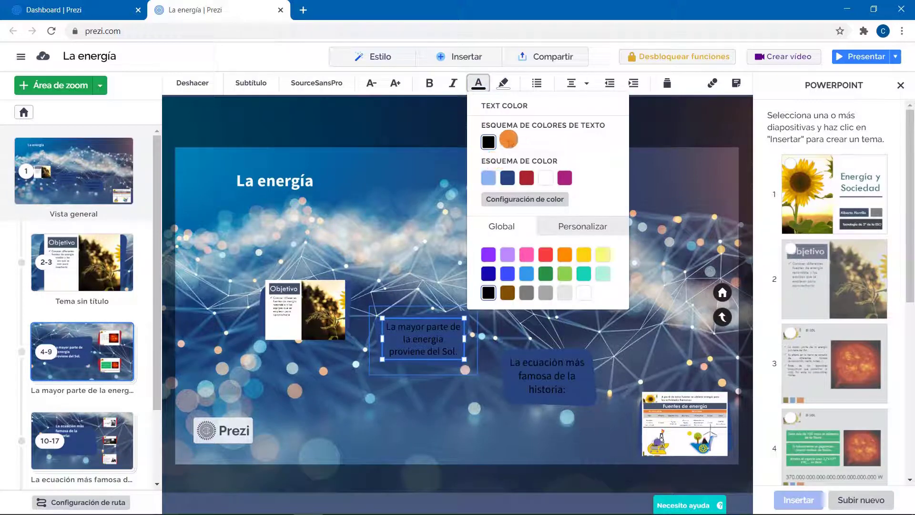
{"action": "left_click", "coordinate": [508, 141]}
- Make the "La ecuación más famosa de la historia:" topic label white on the overview
{"action": "left_click", "coordinate": [533, 352]}
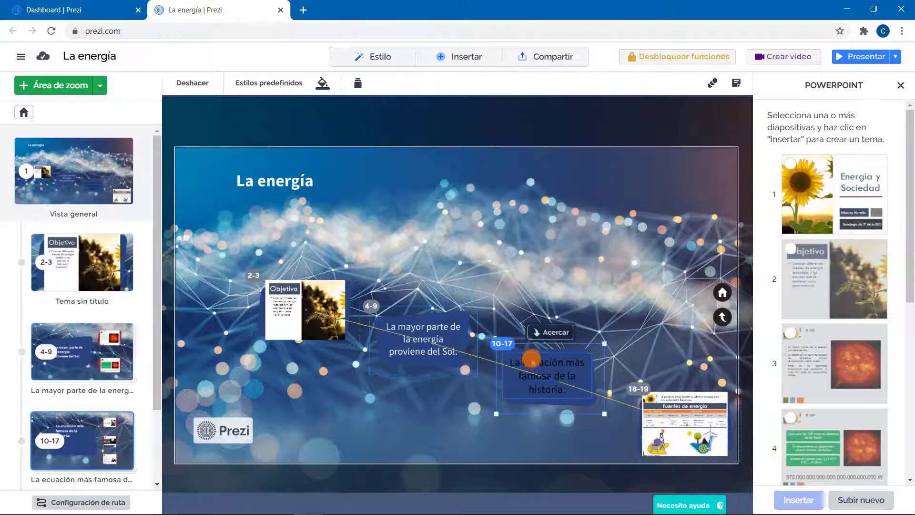
{"action": "left_click", "coordinate": [532, 354]}
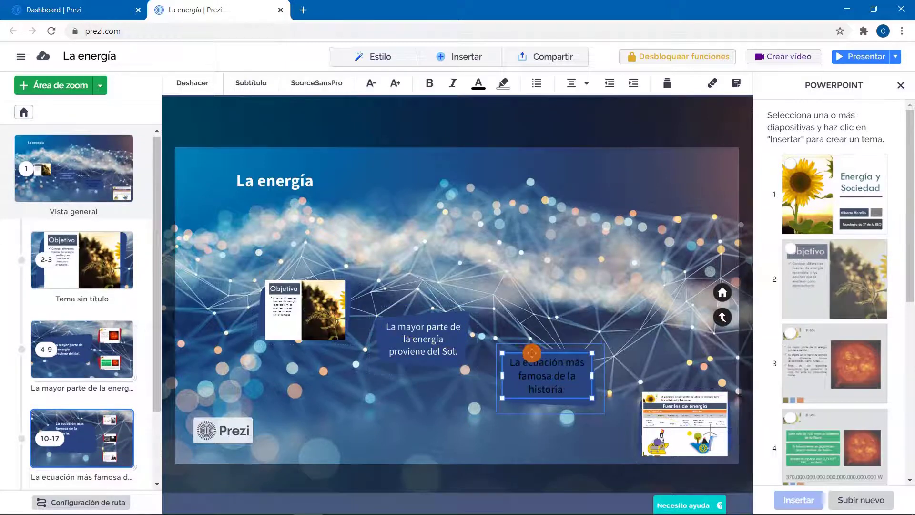
{"action": "left_click", "coordinate": [532, 353]}
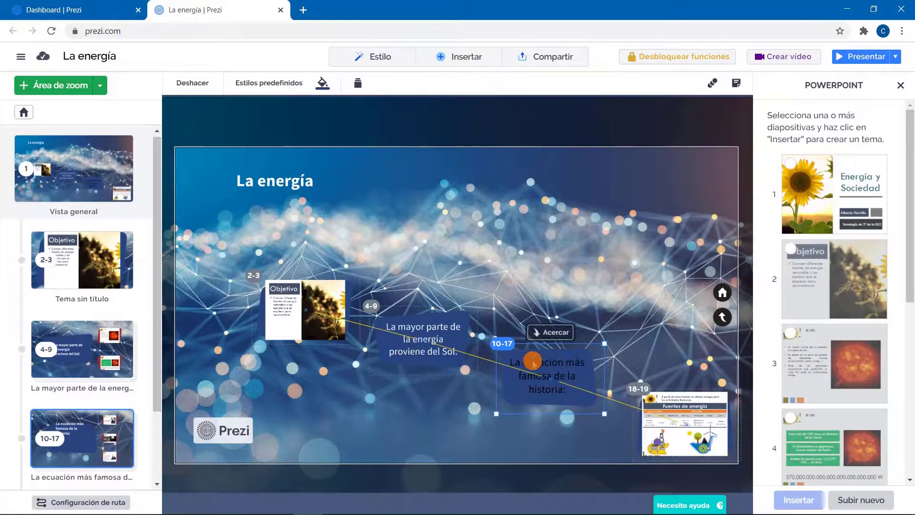
{"action": "left_click", "coordinate": [527, 361]}
{"action": "left_click", "coordinate": [479, 84]}
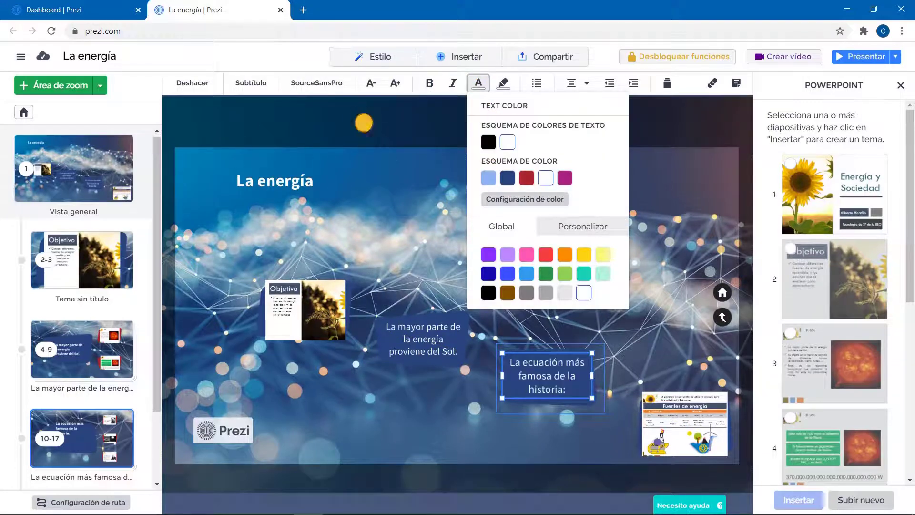
{"action": "left_click", "coordinate": [362, 143]}
- Change the font of the "La energía" title to Cabin
{"action": "left_click", "coordinate": [294, 169]}
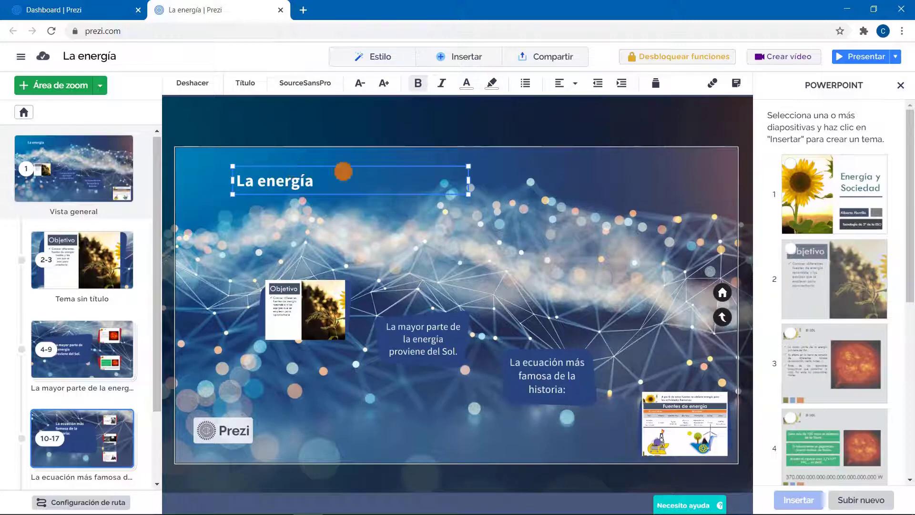
{"action": "left_click", "coordinate": [317, 80]}
{"action": "left_click", "coordinate": [318, 142]}
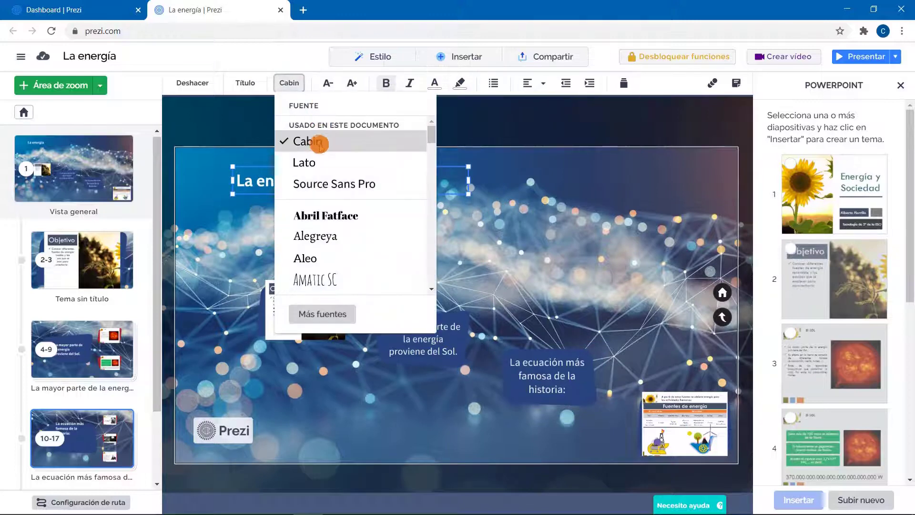
{"action": "left_click", "coordinate": [290, 80]}
- Enlarge the "La energía" title text by several size increments and deselect it
{"action": "left_click", "coordinate": [349, 81]}
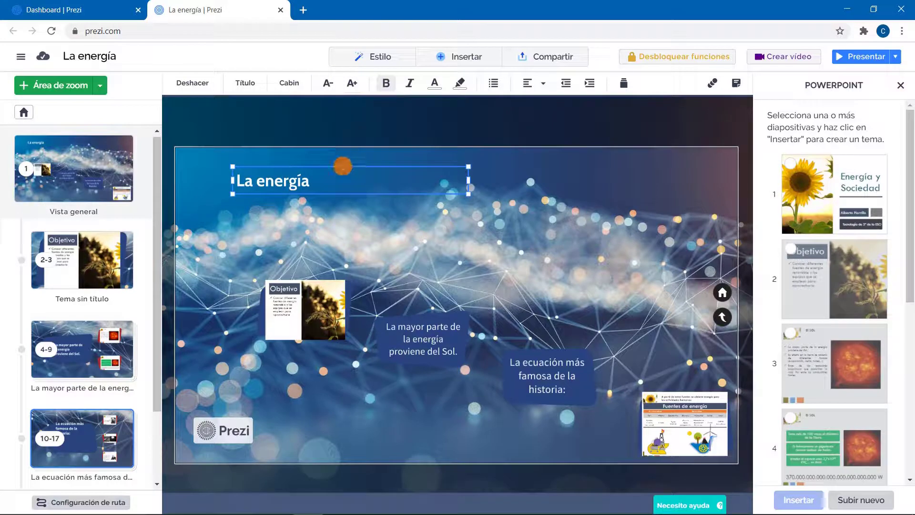
{"action": "left_click", "coordinate": [353, 81]}
{"action": "left_click", "coordinate": [354, 80]}
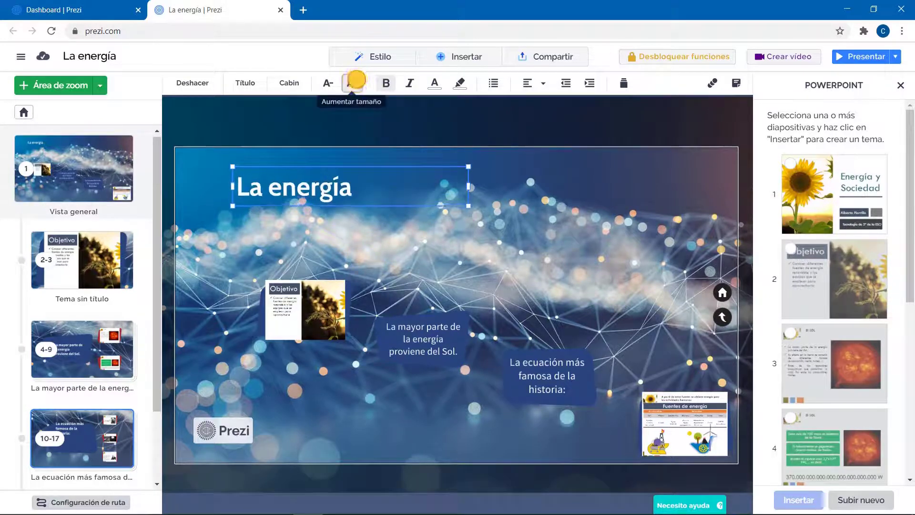
{"action": "left_click", "coordinate": [355, 79]}
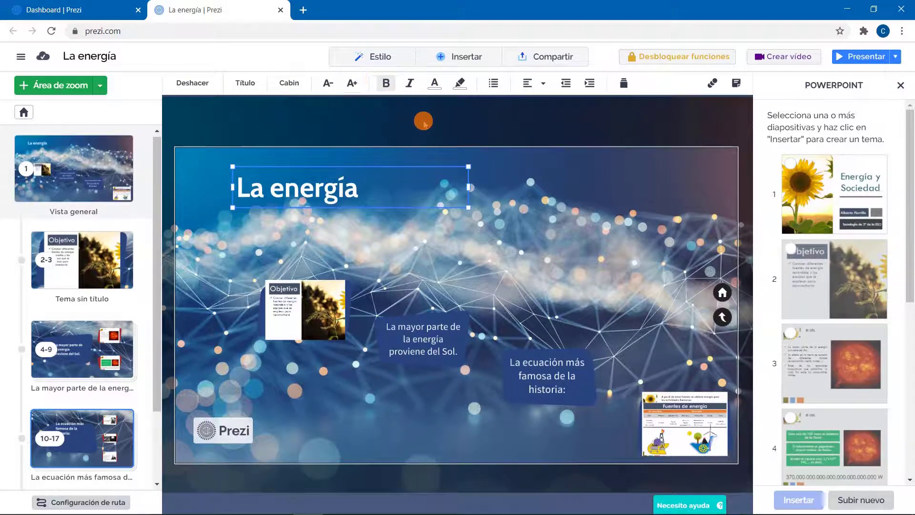
{"action": "left_click", "coordinate": [335, 135]}
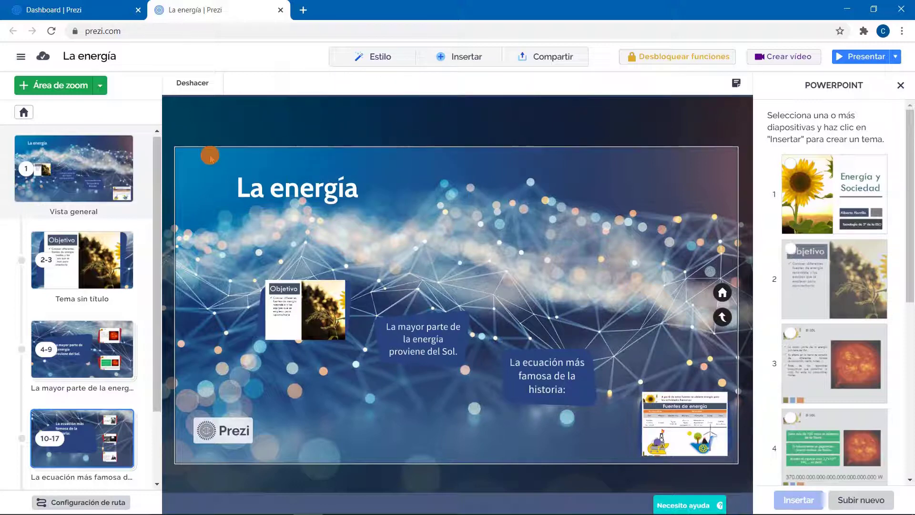
- Review the available options for presenting and sharing the prezi
{"action": "left_click", "coordinate": [897, 57]}
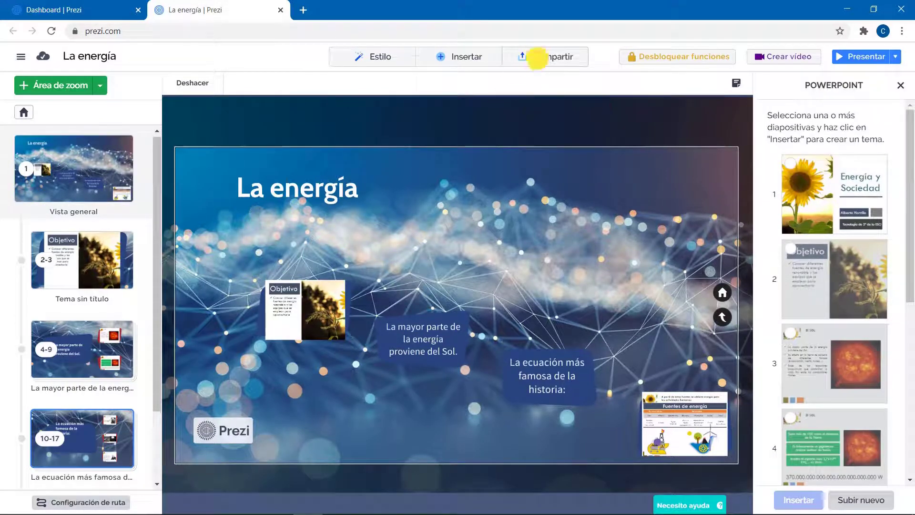
{"action": "left_click", "coordinate": [537, 58]}
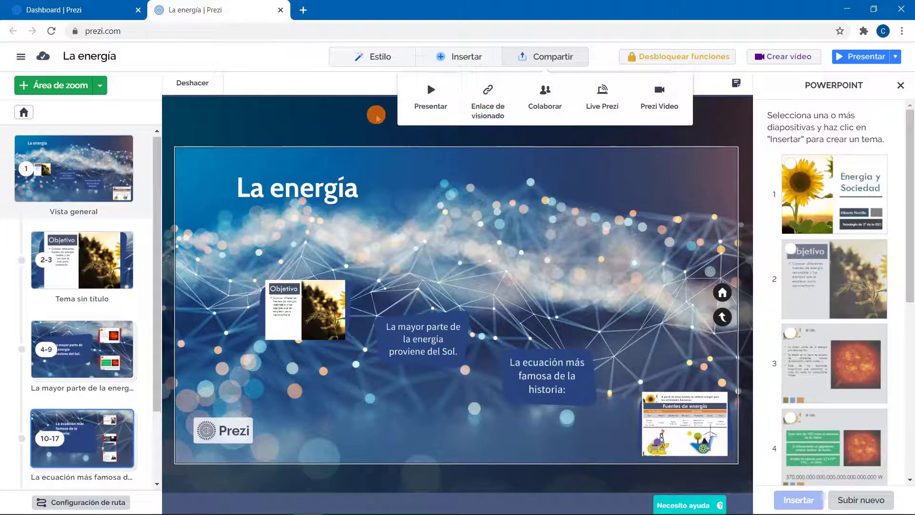
{"action": "left_click", "coordinate": [377, 117]}
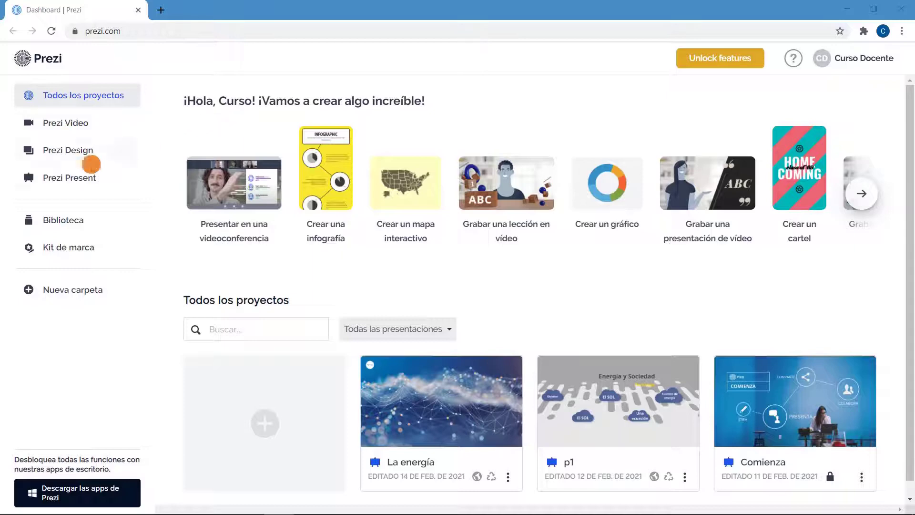
- In the dashboard's Prezi Present section, start a new presentation from a template and show the Educación y ONG category
{"action": "left_click", "coordinate": [71, 178]}
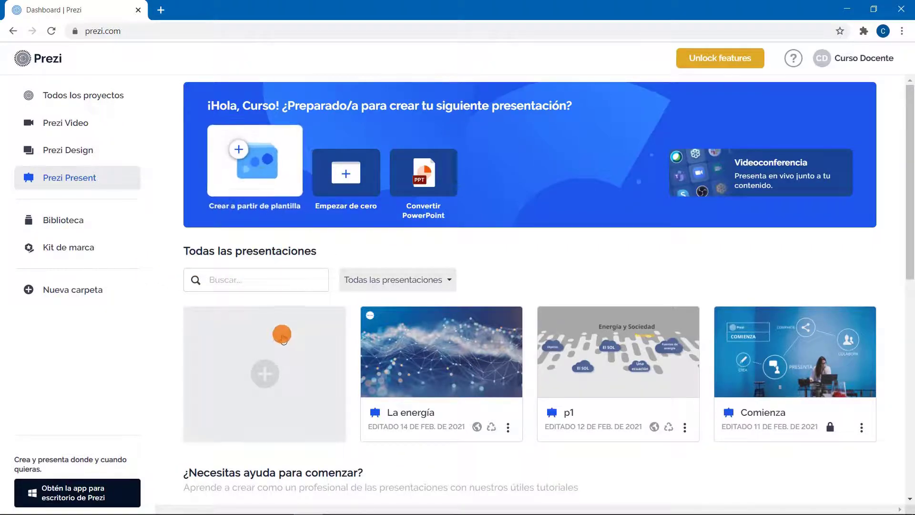
{"action": "left_click", "coordinate": [265, 367]}
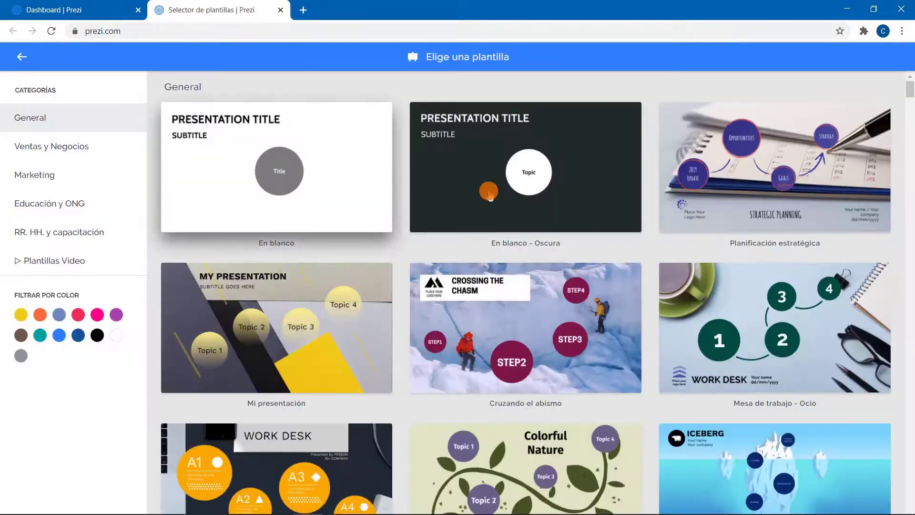
{"action": "left_click", "coordinate": [282, 10]}
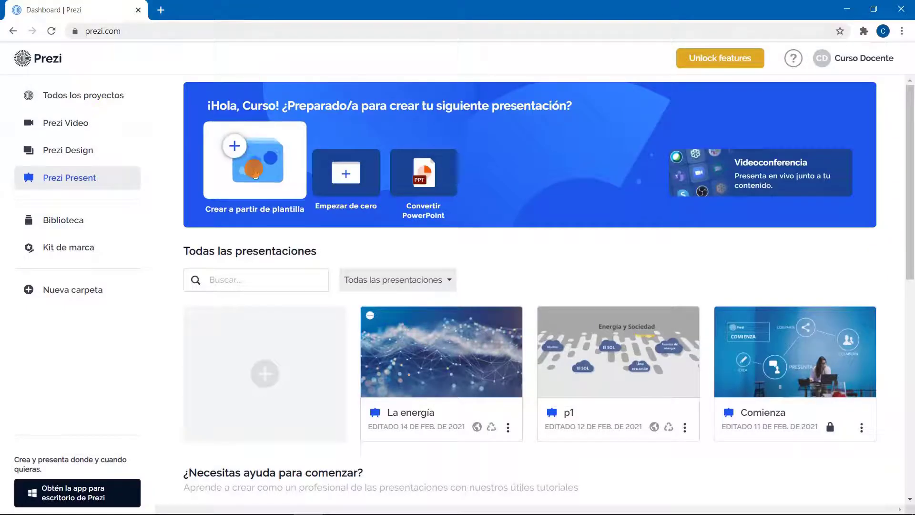
{"action": "left_click", "coordinate": [255, 169]}
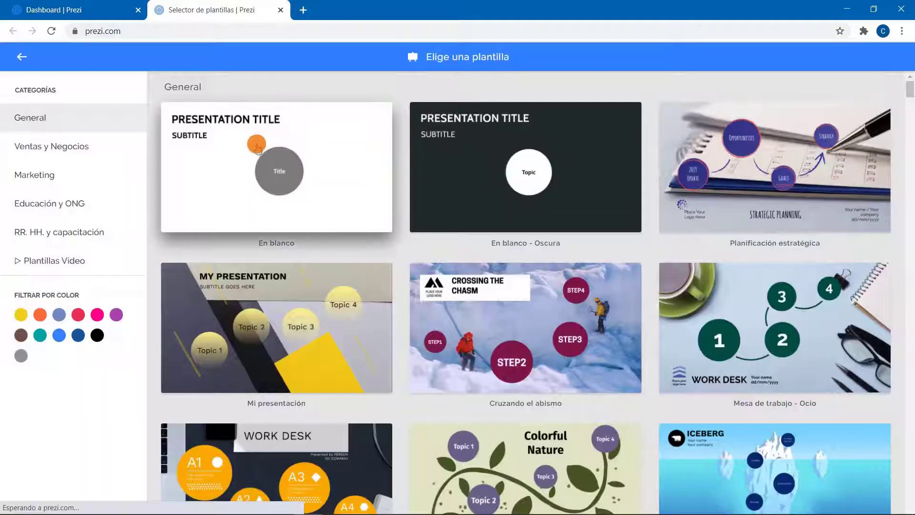
{"action": "scroll", "coordinate": [317, 237], "scroll_direction": "down", "scroll_amount": 1}
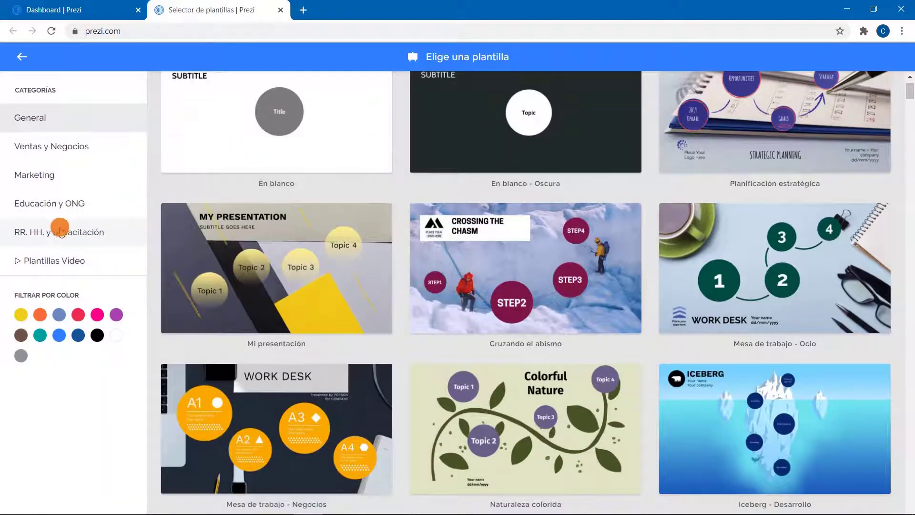
{"action": "left_click", "coordinate": [57, 202]}
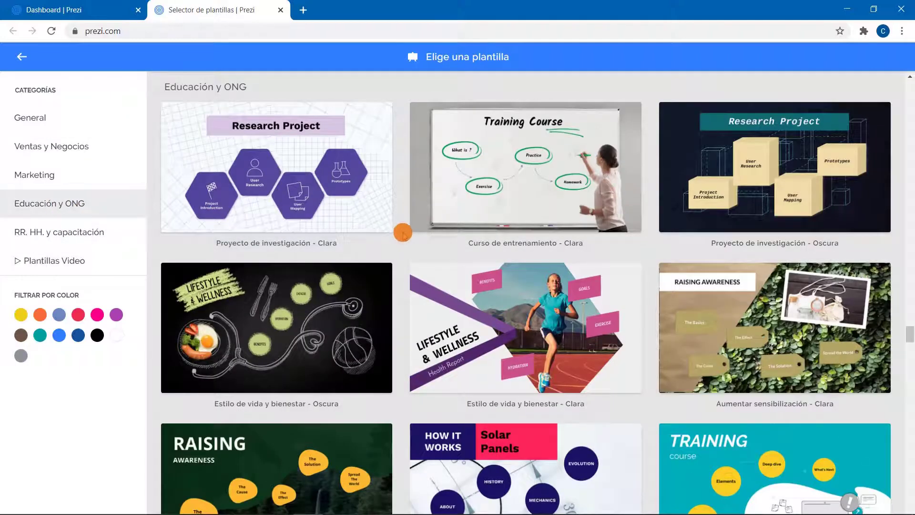
- Preview the "Cómo funciona - Clara" template slide by slide, from the overview through its solar panel timeline, and close the preview
{"action": "scroll", "coordinate": [407, 234], "scroll_direction": "down", "scroll_amount": 5}
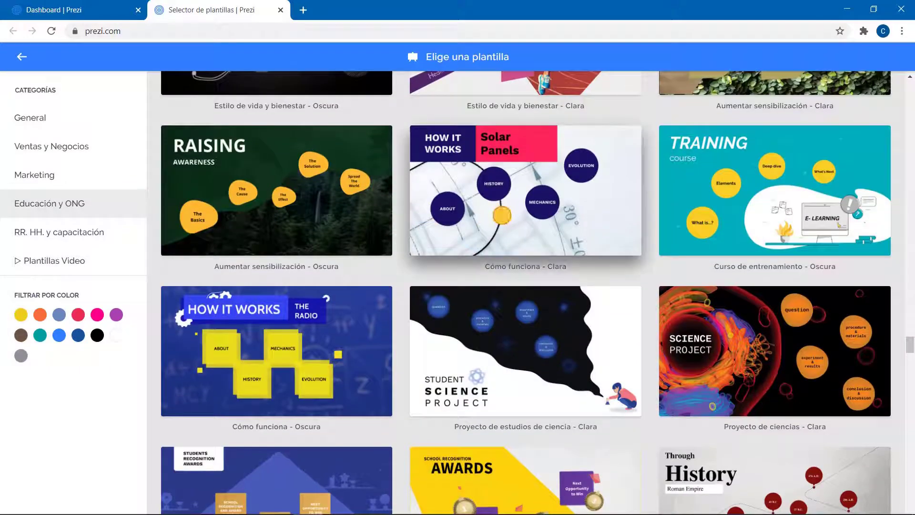
{"action": "left_click", "coordinate": [502, 215]}
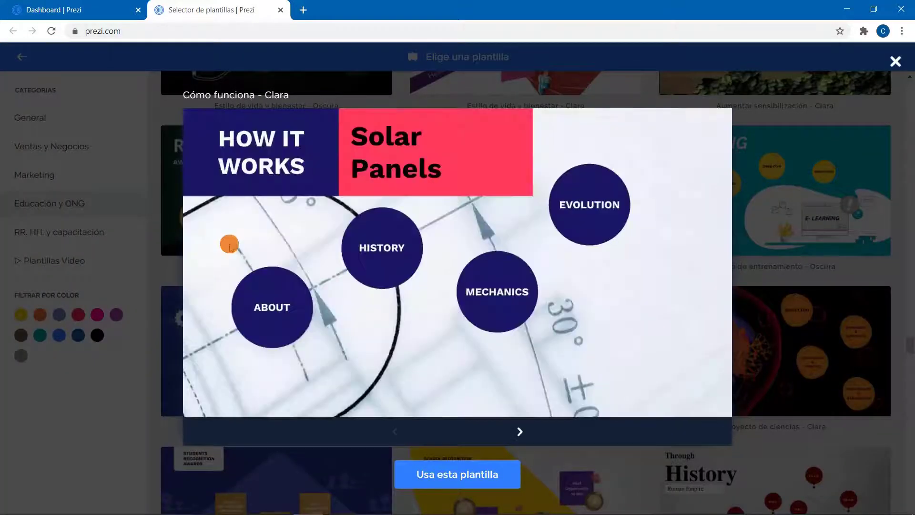
{"action": "left_click", "coordinate": [522, 431]}
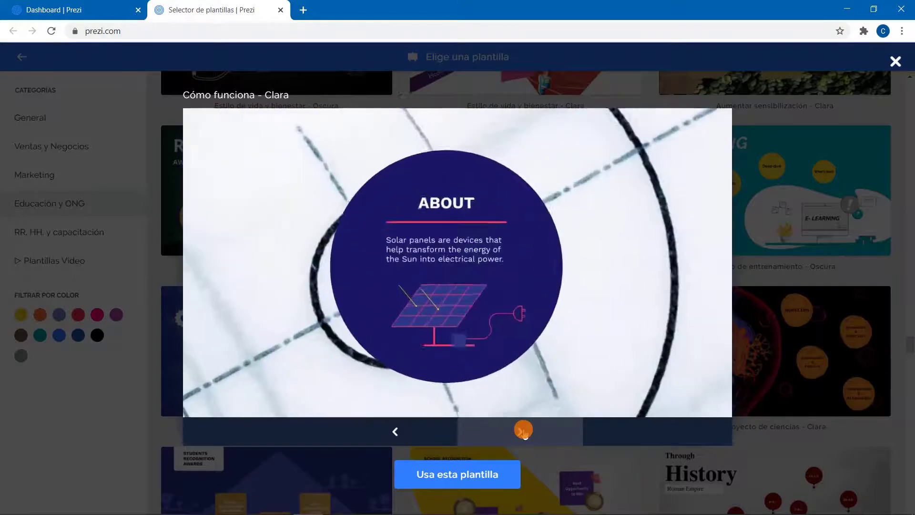
{"action": "left_click", "coordinate": [523, 431]}
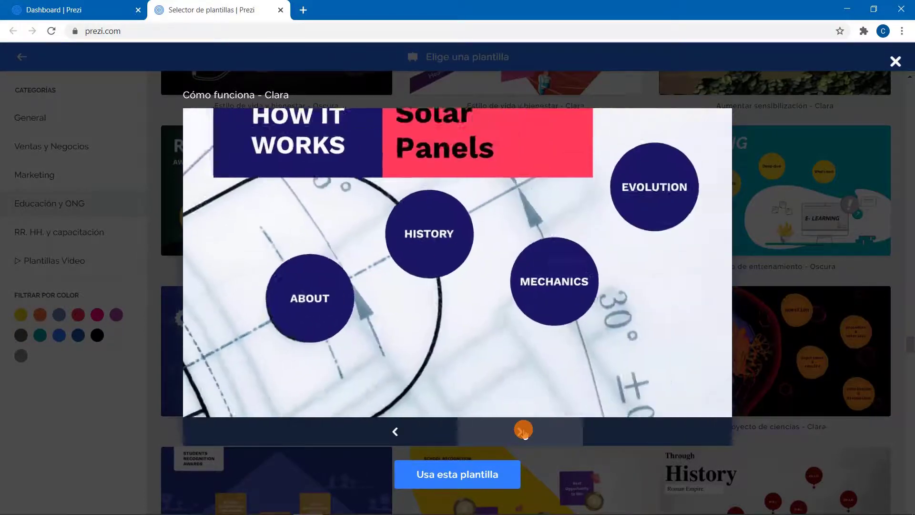
{"action": "left_click", "coordinate": [523, 431]}
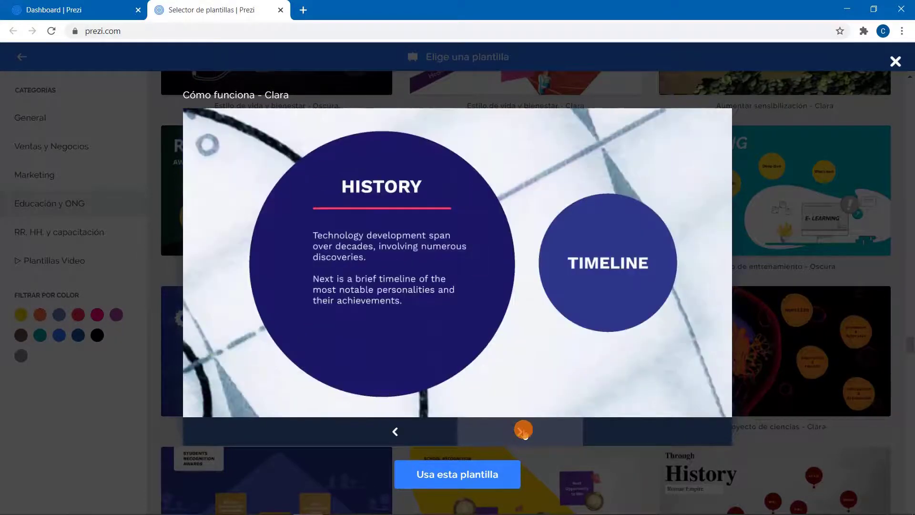
{"action": "left_click", "coordinate": [522, 431]}
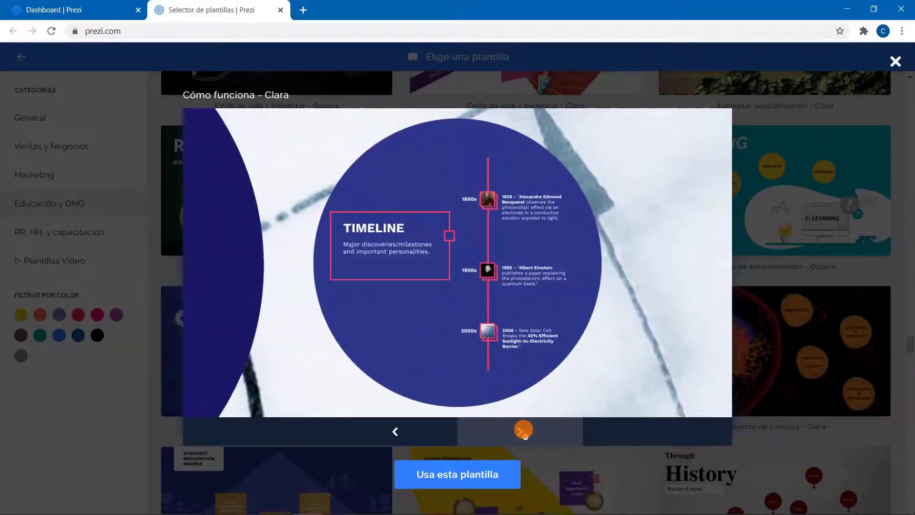
{"action": "left_click", "coordinate": [523, 431]}
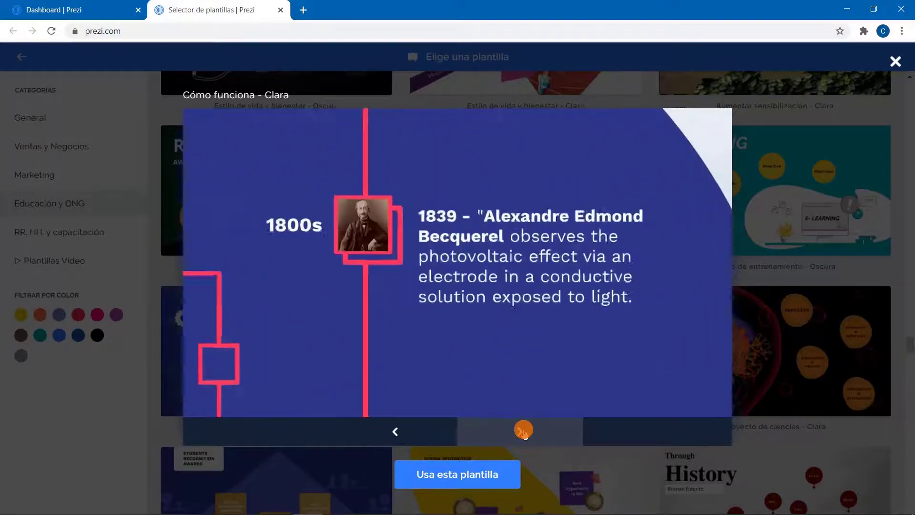
{"action": "left_click", "coordinate": [523, 431]}
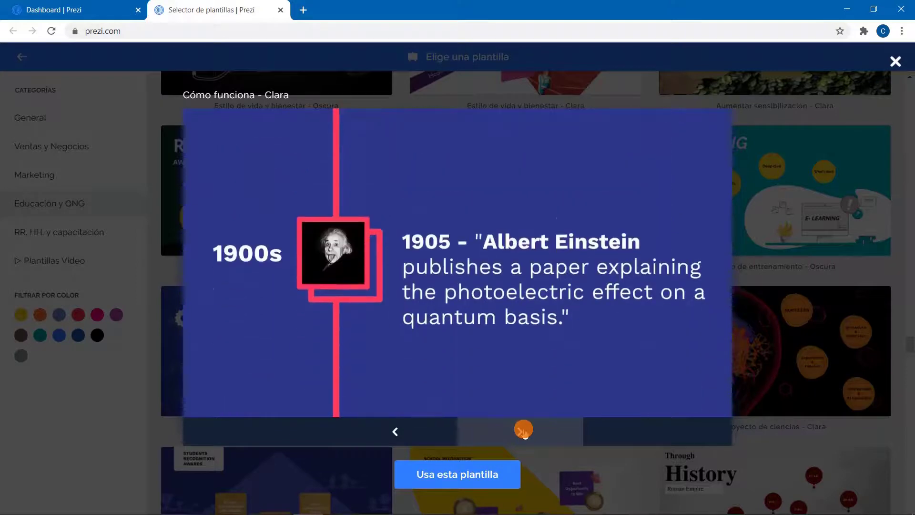
{"action": "left_click", "coordinate": [523, 431]}
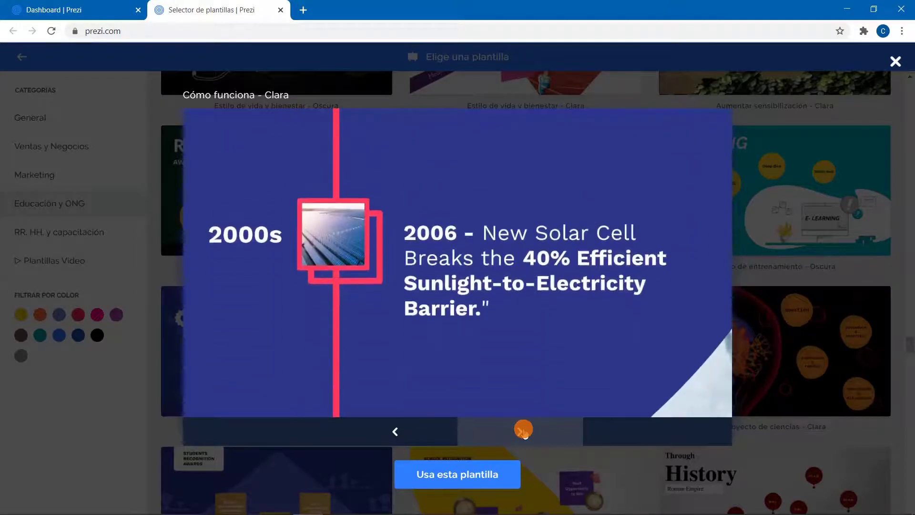
{"action": "left_click", "coordinate": [523, 430]}
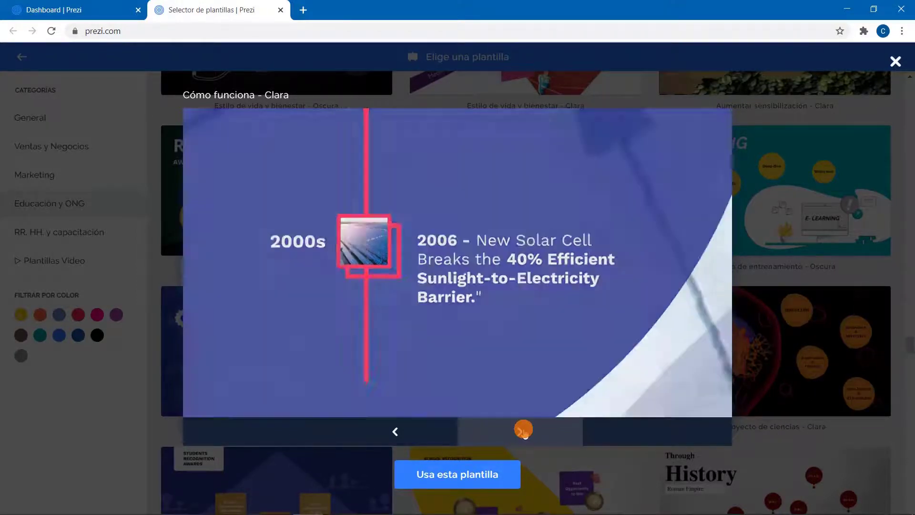
{"action": "left_click", "coordinate": [524, 429]}
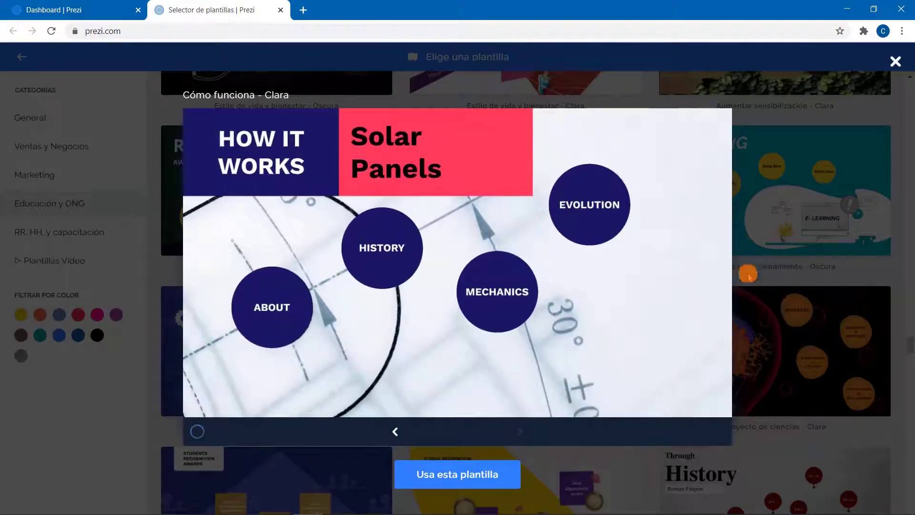
{"action": "left_click", "coordinate": [771, 242]}
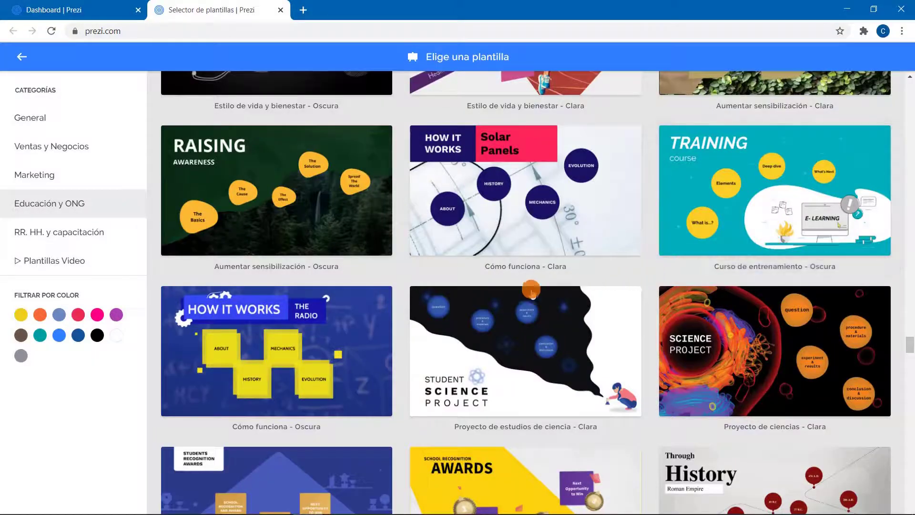
- Find the "Vuelta al cole - Cuaderno" template among the education templates and preview its first slides
{"action": "scroll", "coordinate": [532, 291], "scroll_direction": "down", "scroll_amount": 6}
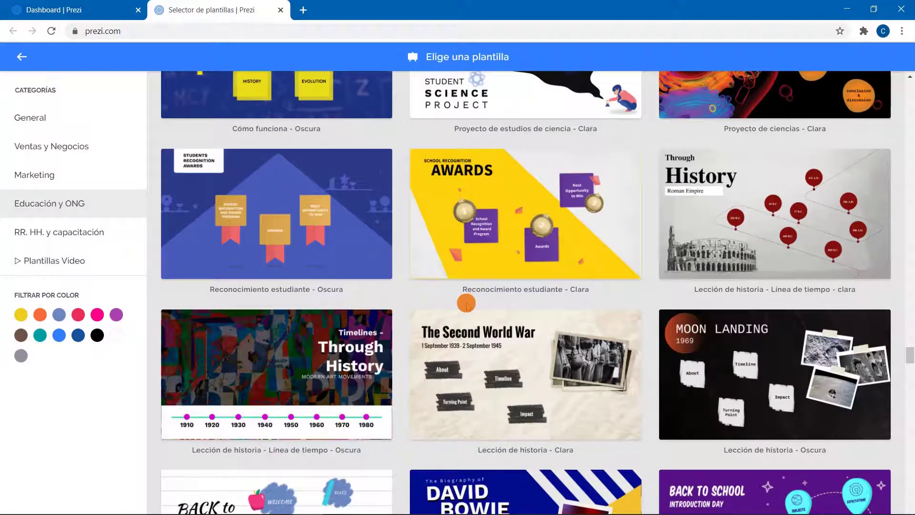
{"action": "scroll", "coordinate": [466, 304], "scroll_direction": "down", "scroll_amount": 4}
{"action": "scroll", "coordinate": [600, 237], "scroll_direction": "up", "scroll_amount": 3}
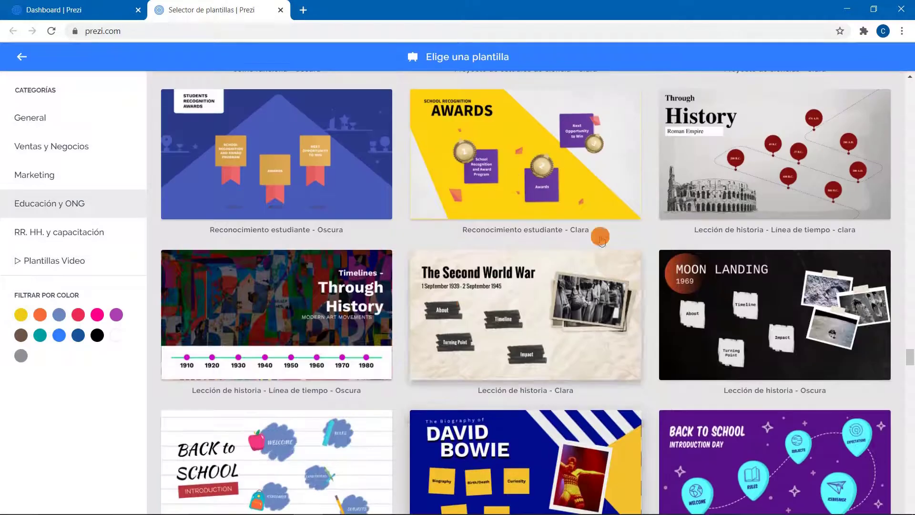
{"action": "scroll", "coordinate": [353, 305], "scroll_direction": "down", "scroll_amount": 4}
{"action": "left_click", "coordinate": [354, 307]}
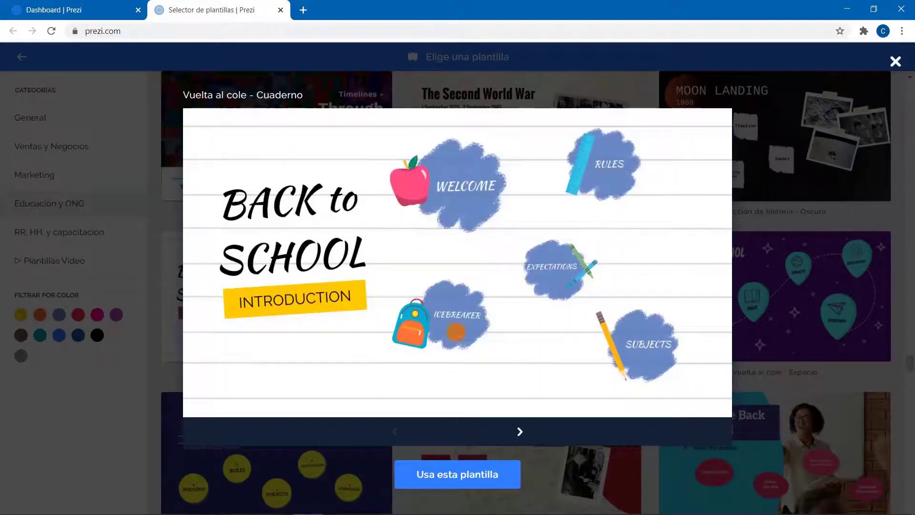
{"action": "left_click", "coordinate": [512, 426]}
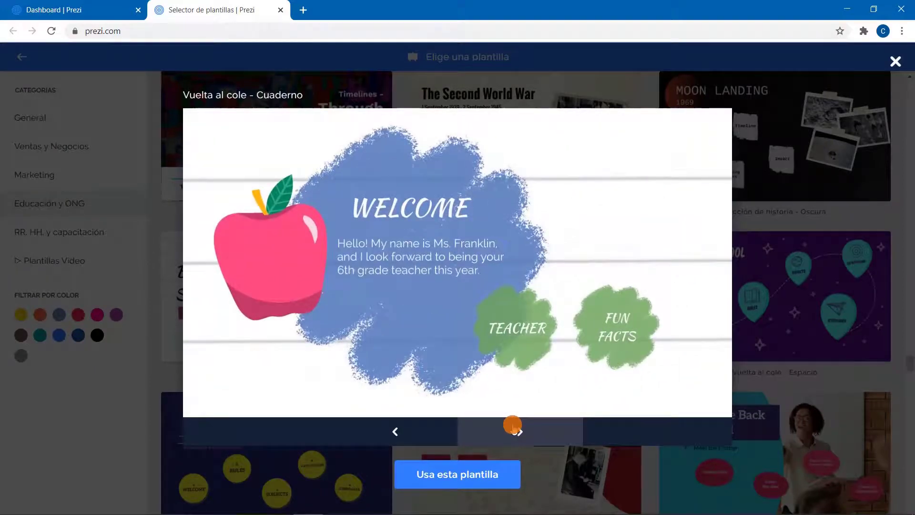
{"action": "left_click", "coordinate": [511, 424]}
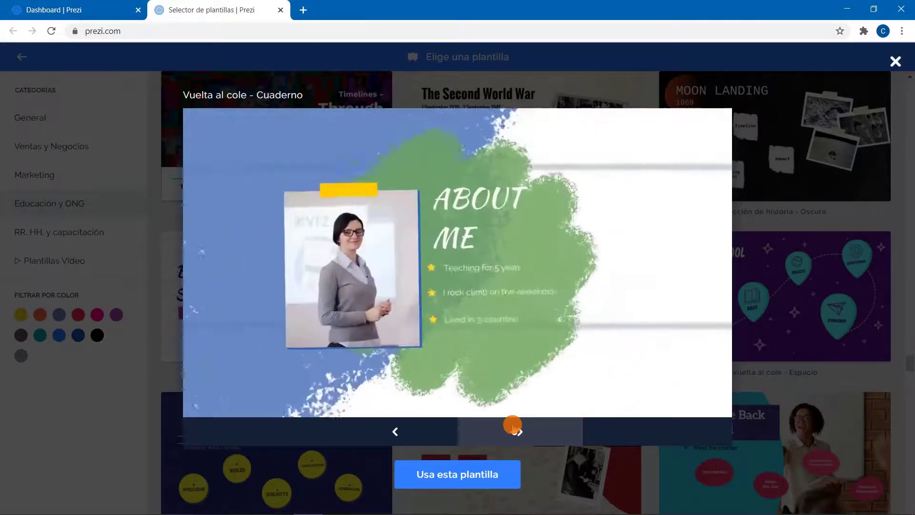
{"action": "left_click", "coordinate": [512, 425]}
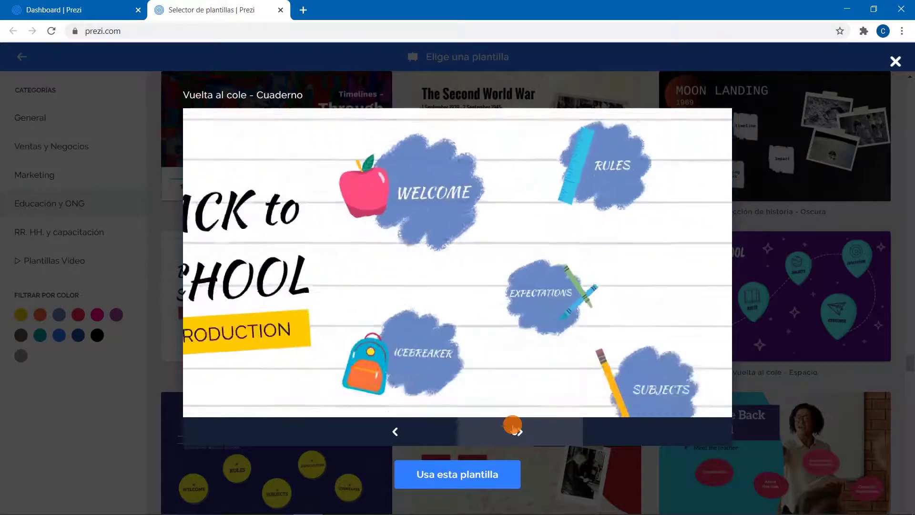
- Create a presentation from the previewed template, titled "p2" and viewable by "Cualquiera en la Web"
{"action": "left_click", "coordinate": [476, 467]}
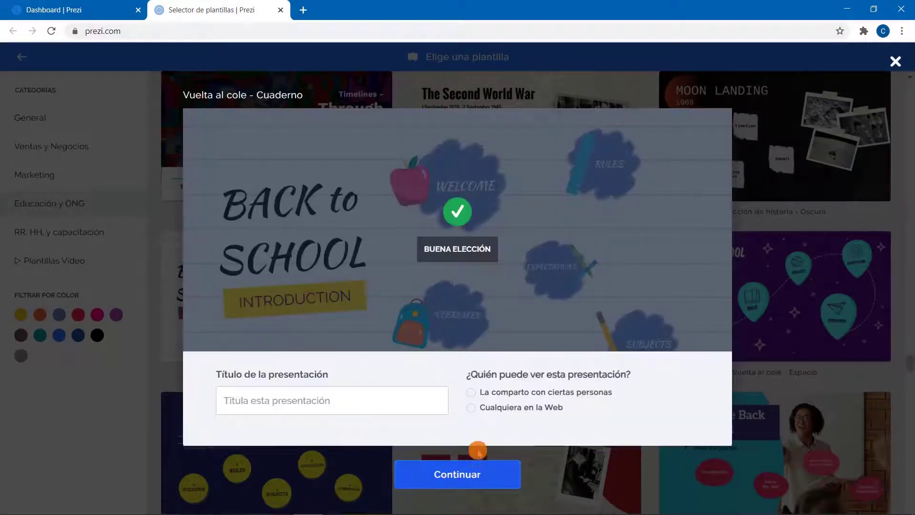
{"action": "left_click", "coordinate": [330, 398]}
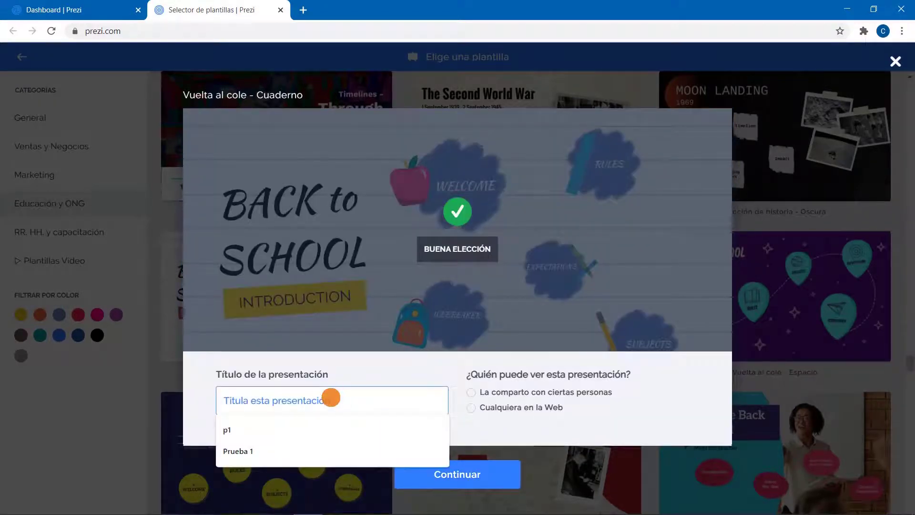
{"action": "type", "text": "p2"}
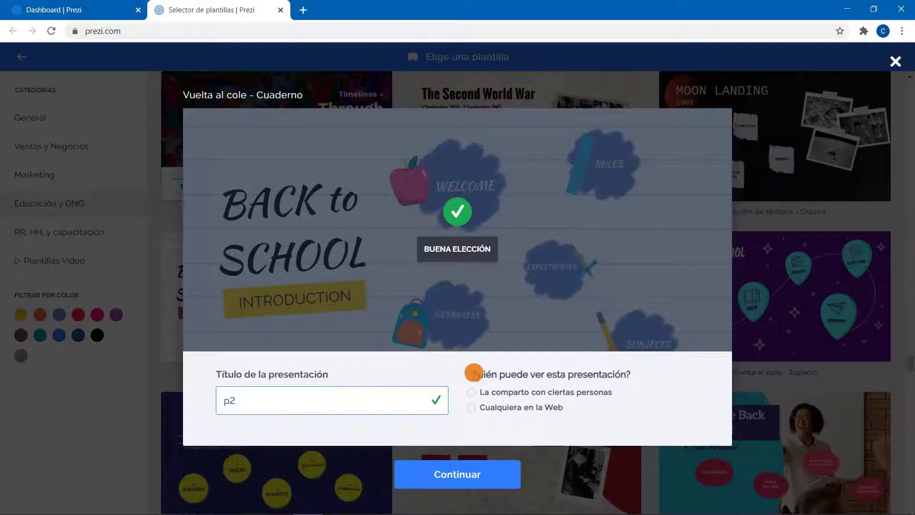
{"action": "left_click", "coordinate": [495, 393]}
{"action": "left_click", "coordinate": [503, 405]}
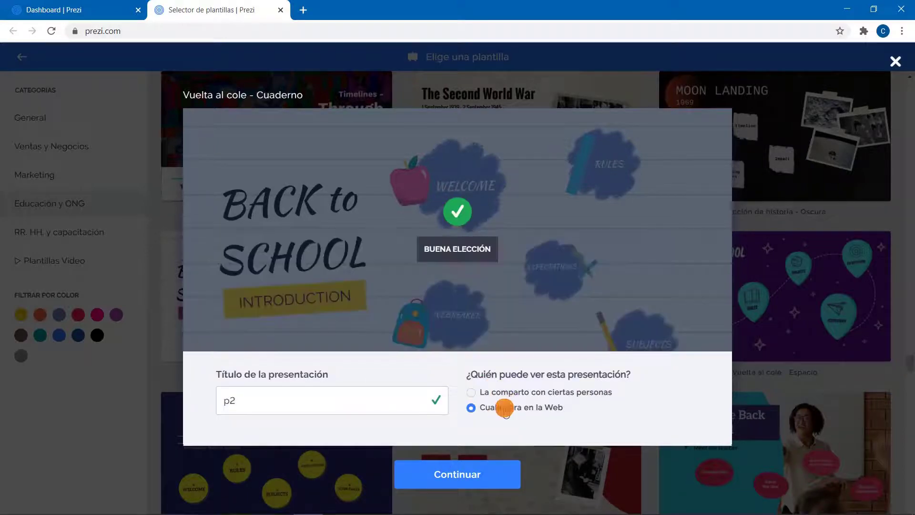
{"action": "left_click", "coordinate": [459, 476]}
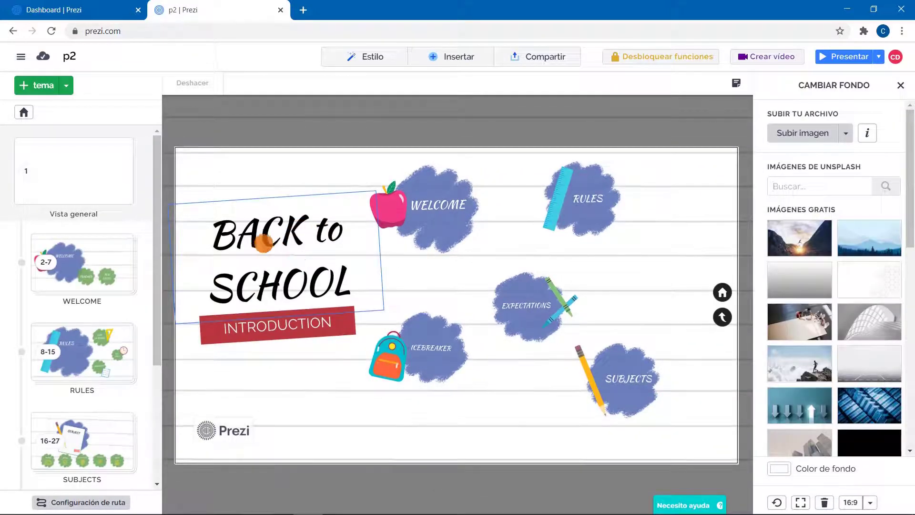
- Replace the "BACK to SCHOOL" title on the overview with "Nombre de la Asignatura"
{"action": "double_click", "coordinate": [251, 241]}
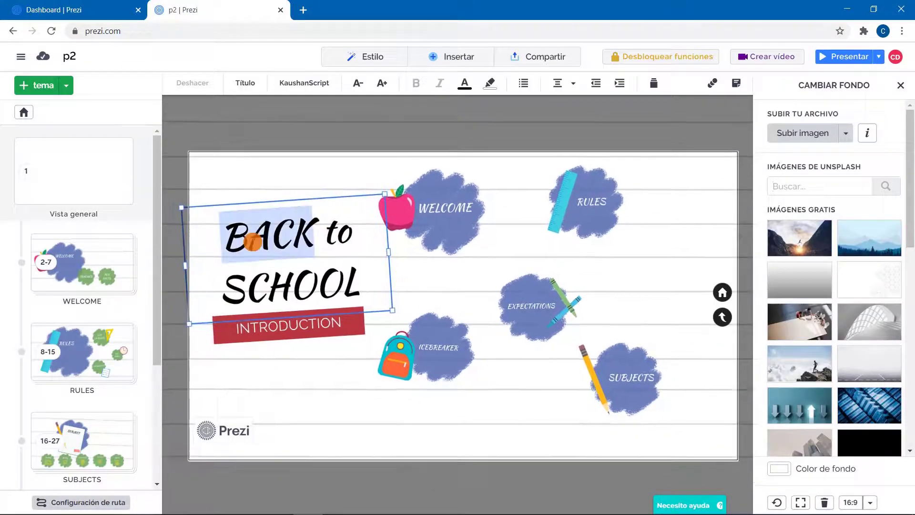
{"action": "left_click", "coordinate": [231, 238]}
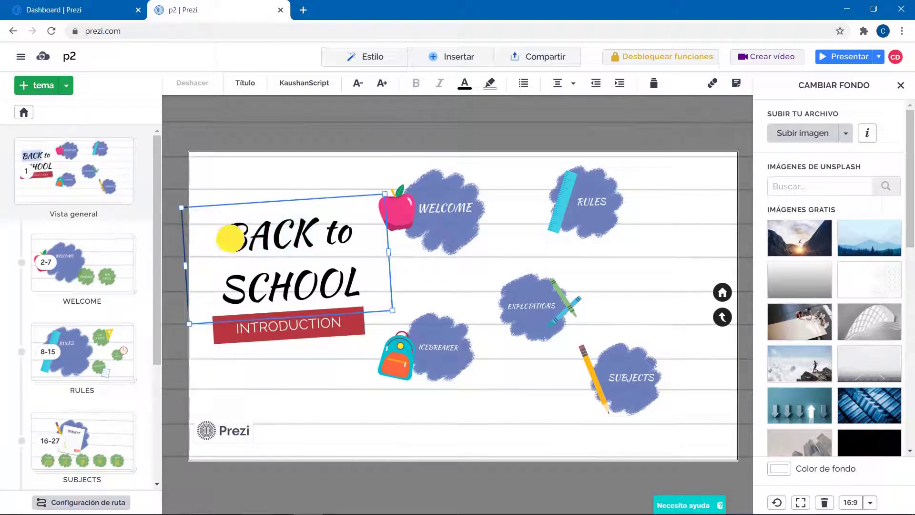
{"action": "left_click_drag", "start_coordinate": [231, 237], "coordinate": [369, 288]}
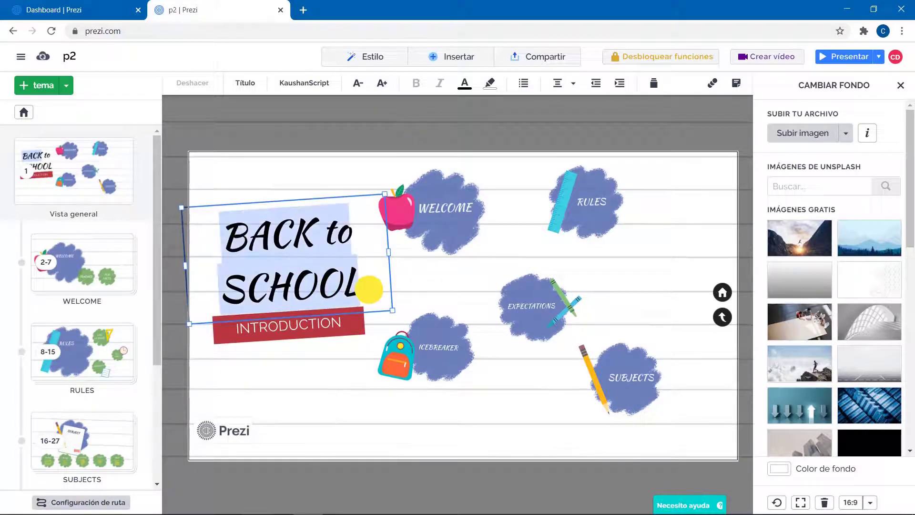
{"action": "type", "text": "Nombre"}
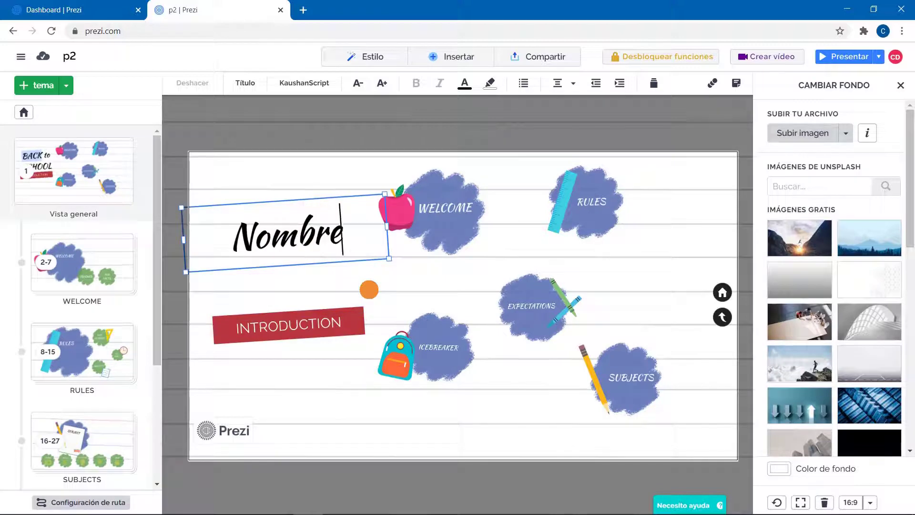
{"action": "type", "text": " de la"}
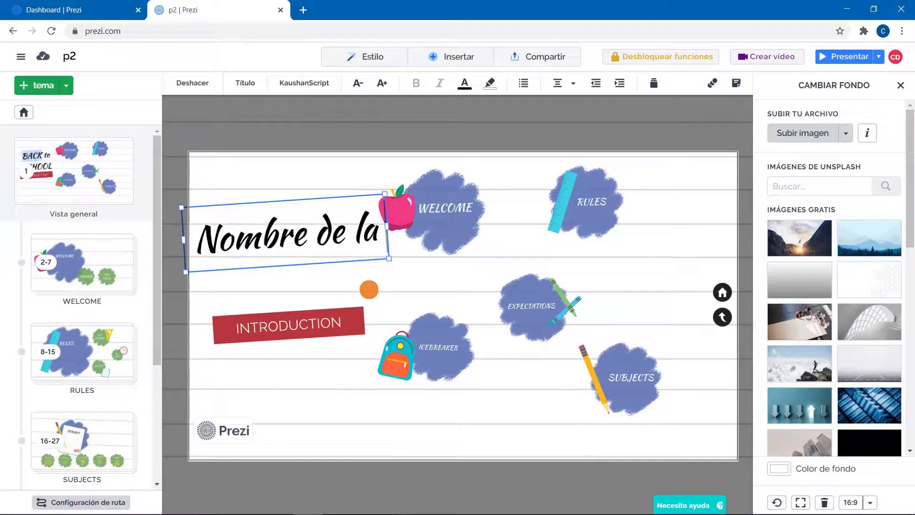
{"action": "type", "text": " Asignatura"}
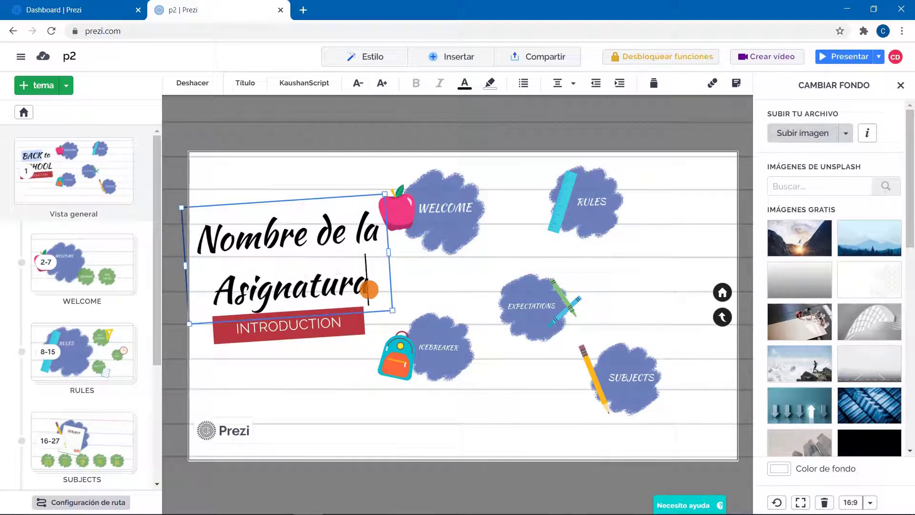
- Replace the "INTRODUCTION" text in the red banner below the title with "Introducción"
{"action": "left_click", "coordinate": [302, 327]}
{"action": "double_click", "coordinate": [301, 327]}
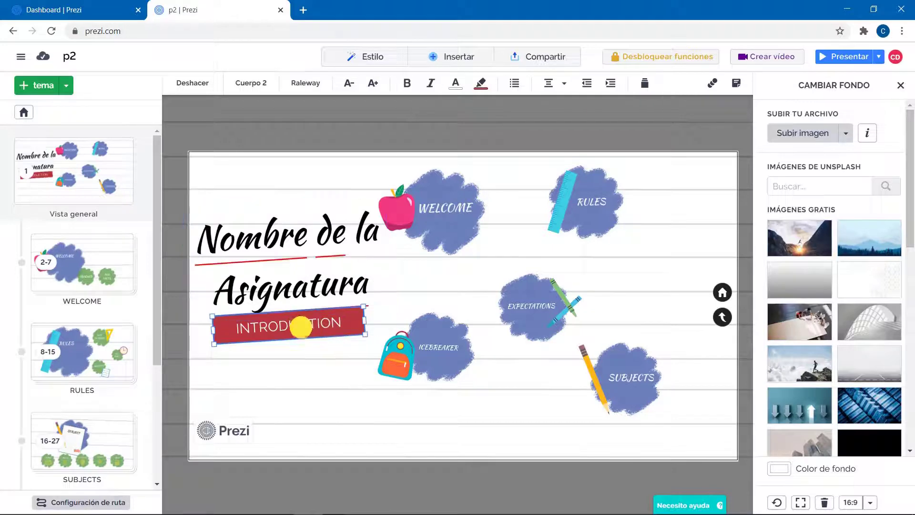
{"action": "type", "text": "In"}
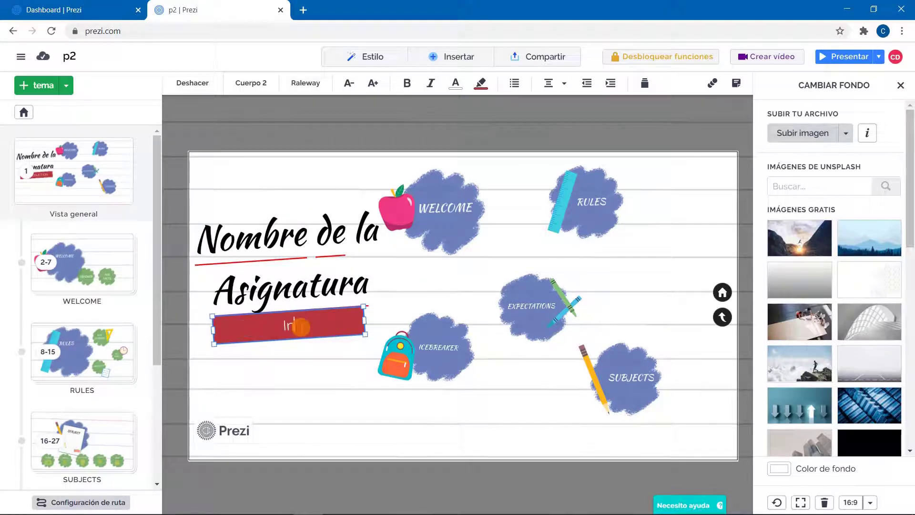
{"action": "type", "text": "troduccióin"}
{"action": "key", "text": "BackSpace"}
{"action": "key", "text": "BackSpace"}
{"action": "type", "text": "n"}
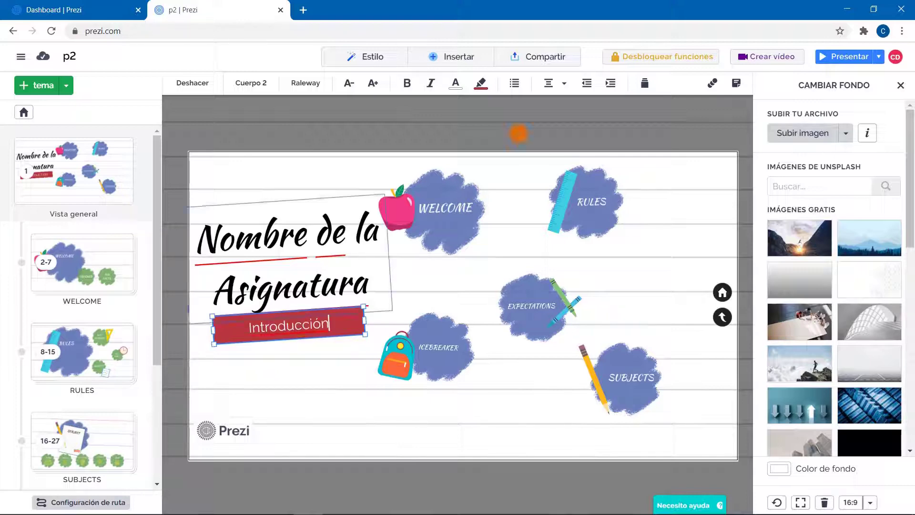
{"action": "left_click", "coordinate": [467, 196]}
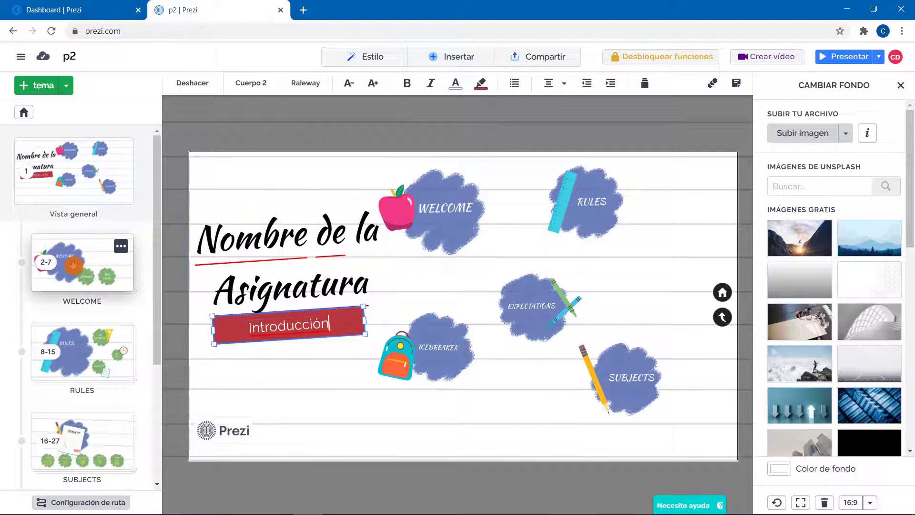
- In the WELCOME topic, change the heading to "Bienvenida" and the placeholder text beneath it to "a la clase"
{"action": "left_click", "coordinate": [86, 268]}
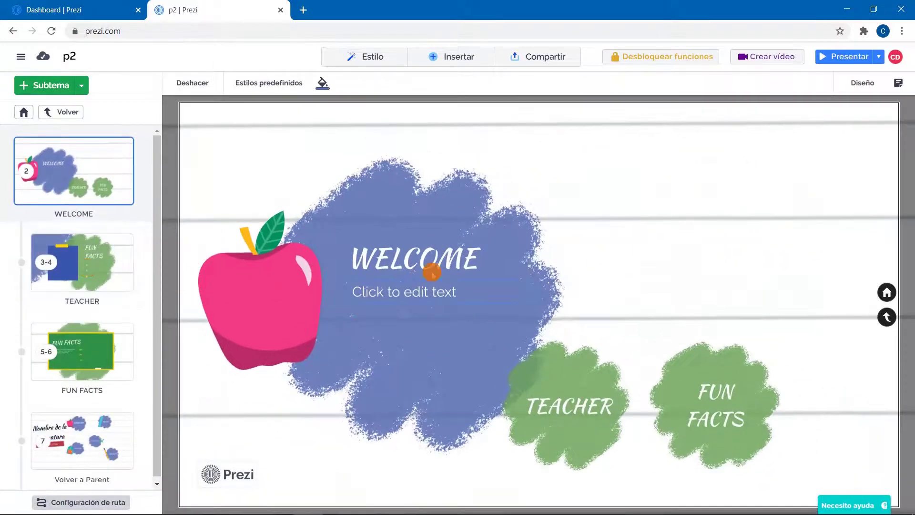
{"action": "left_click", "coordinate": [387, 263]}
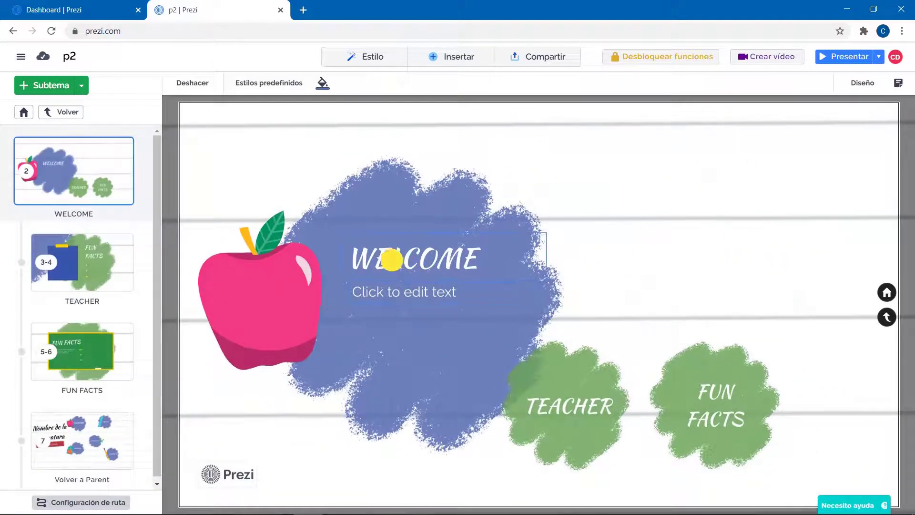
{"action": "left_click", "coordinate": [391, 261]}
{"action": "double_click", "coordinate": [391, 261]}
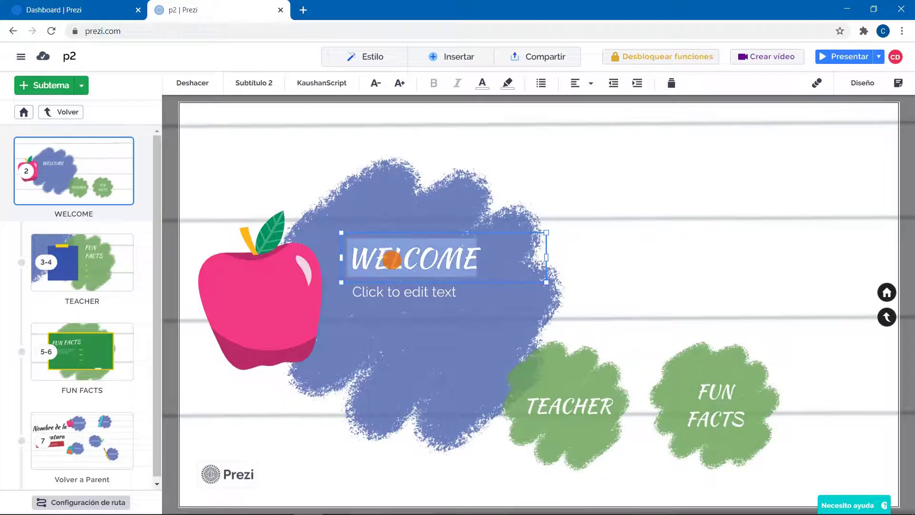
{"action": "type", "text": "Bie"}
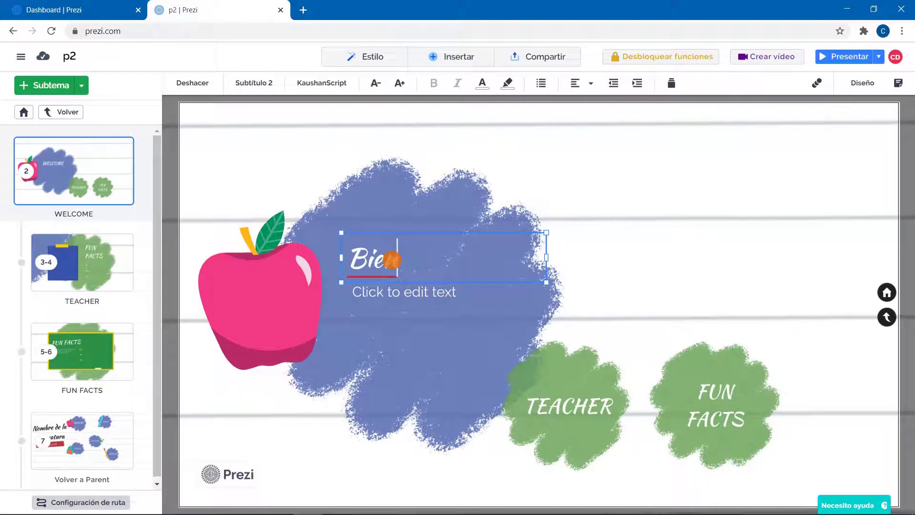
{"action": "type", "text": "nvenida"}
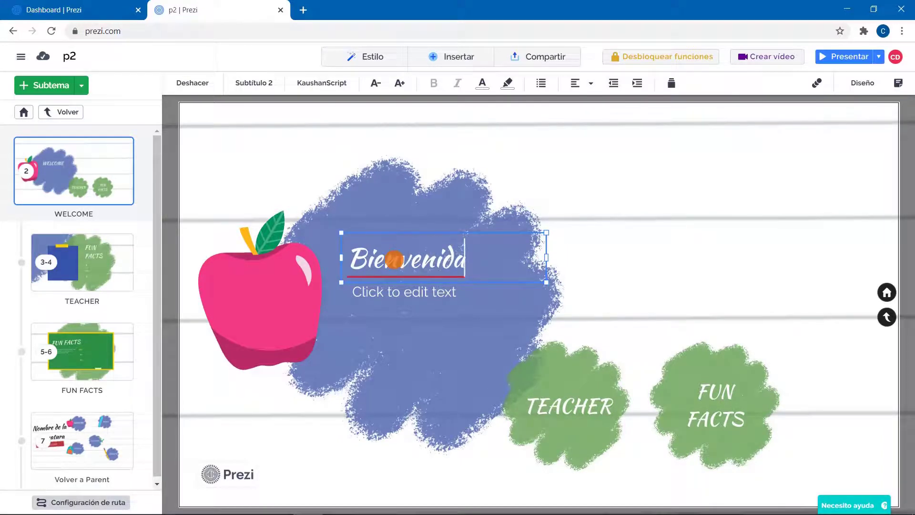
{"action": "left_click", "coordinate": [397, 291]}
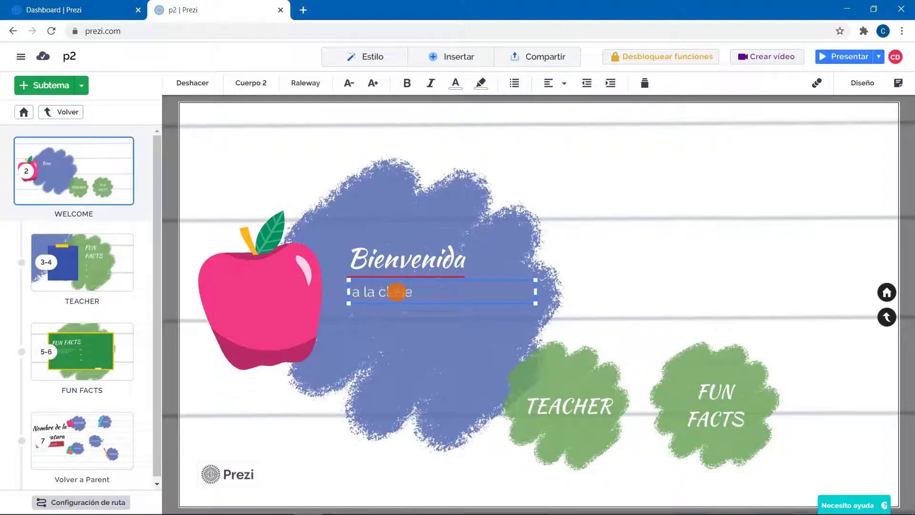
- Change the label of the TEACHER subtopic bubble to "Docente"
{"action": "left_click", "coordinate": [553, 395]}
{"action": "left_click", "coordinate": [557, 401]}
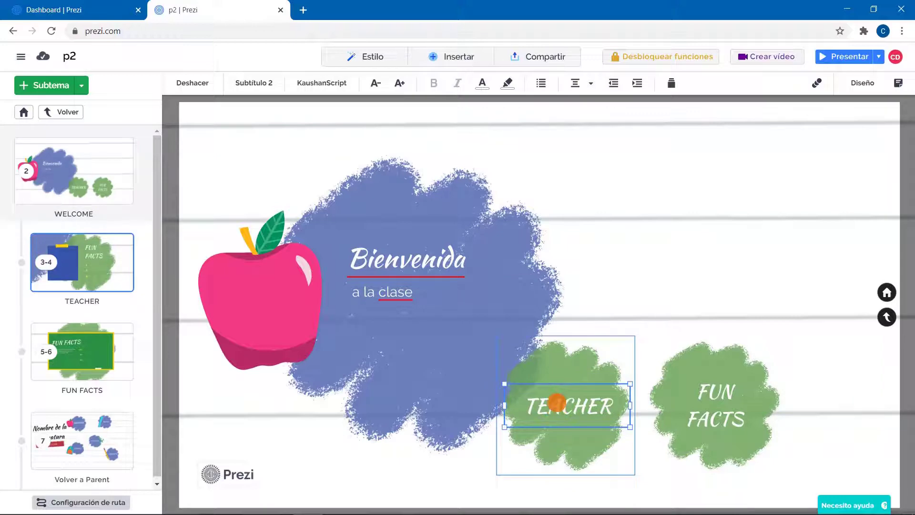
{"action": "double_click", "coordinate": [552, 406]}
{"action": "type", "text": "Docente"}
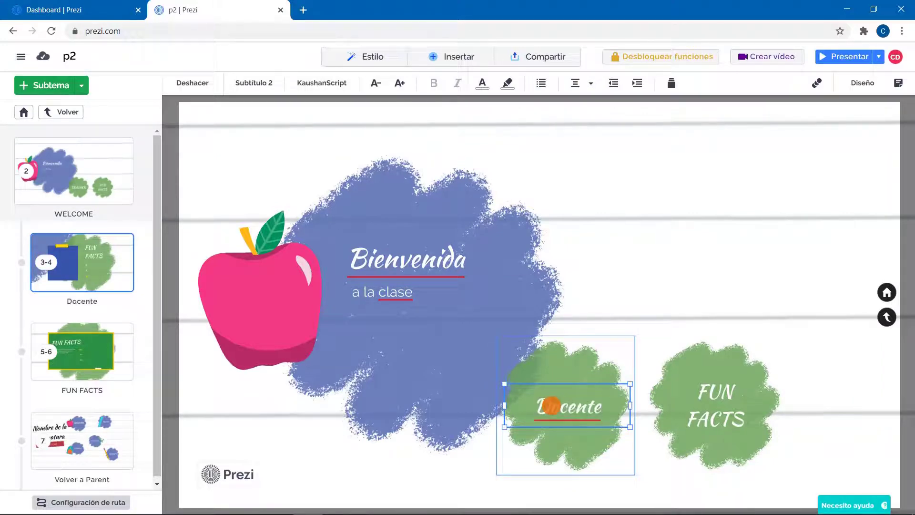
{"action": "key", "text": "Return"}
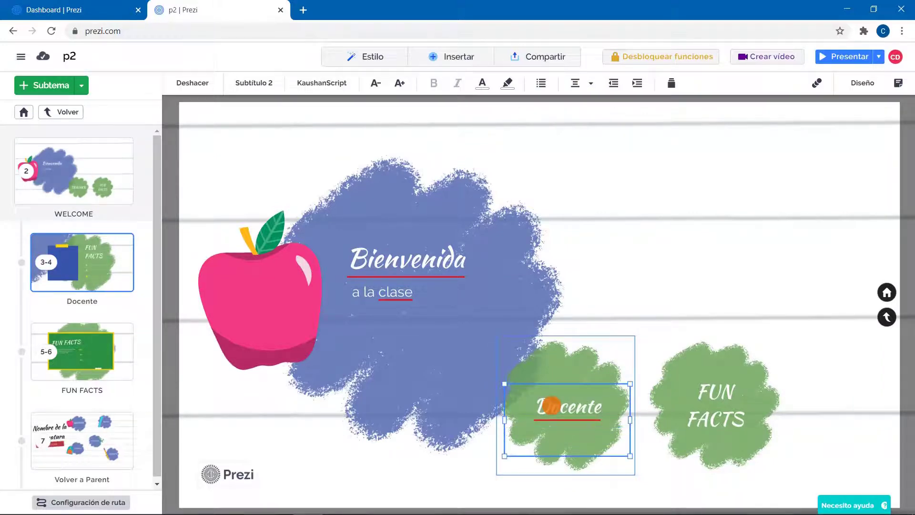
- Open the Docente subtopic, examine its replaceable photo, heading and editable bullet lines, and return to the WELCOME topic
{"action": "left_click", "coordinate": [613, 343]}
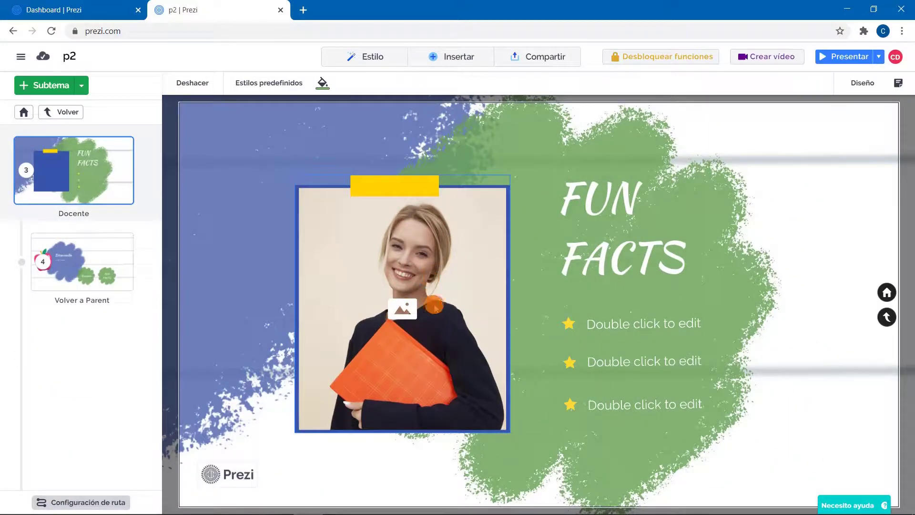
{"action": "left_click", "coordinate": [405, 311]}
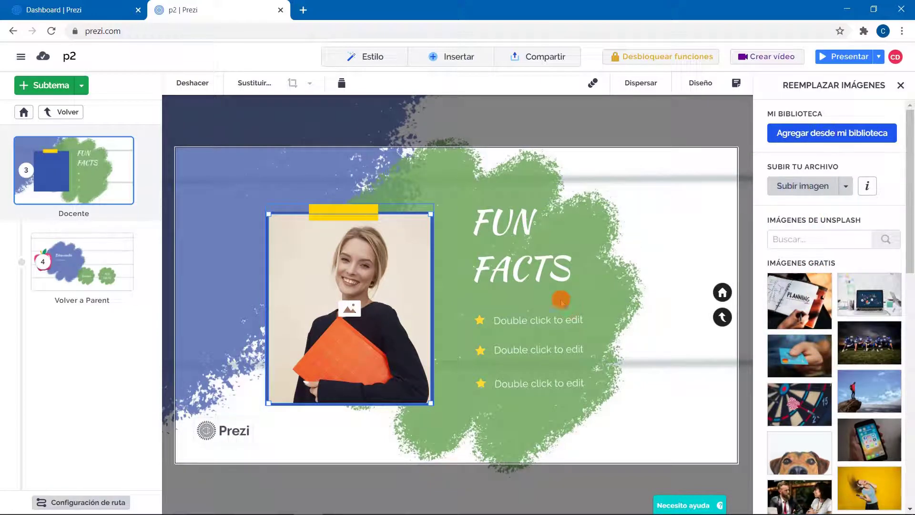
{"action": "left_click", "coordinate": [543, 270]}
{"action": "left_click", "coordinate": [553, 323]}
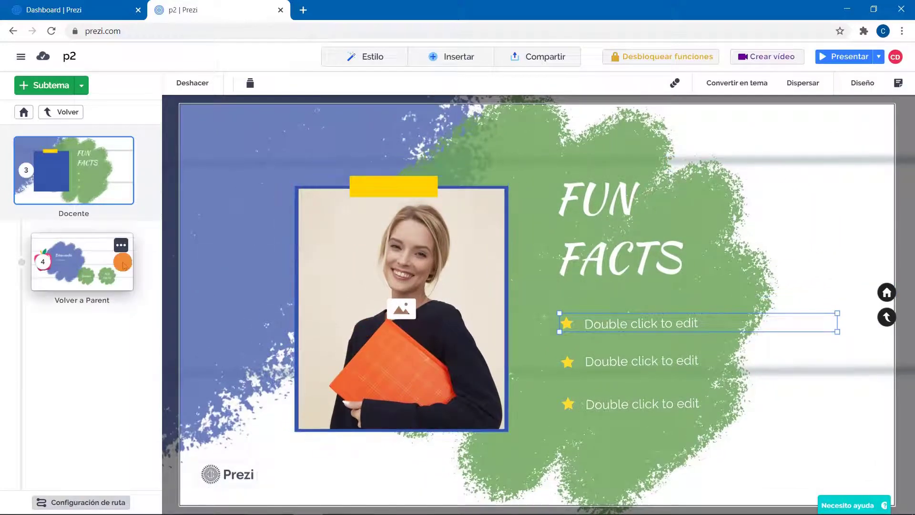
{"action": "left_click", "coordinate": [99, 187]}
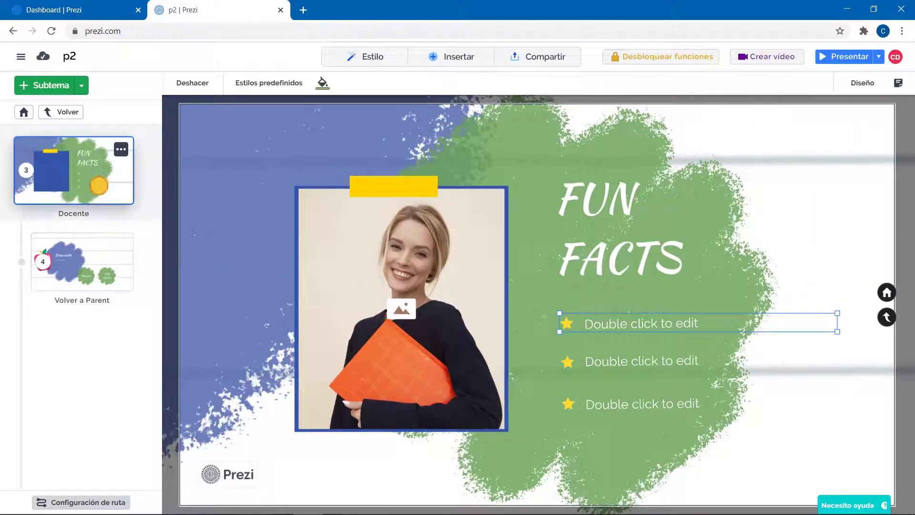
{"action": "left_click", "coordinate": [85, 286]}
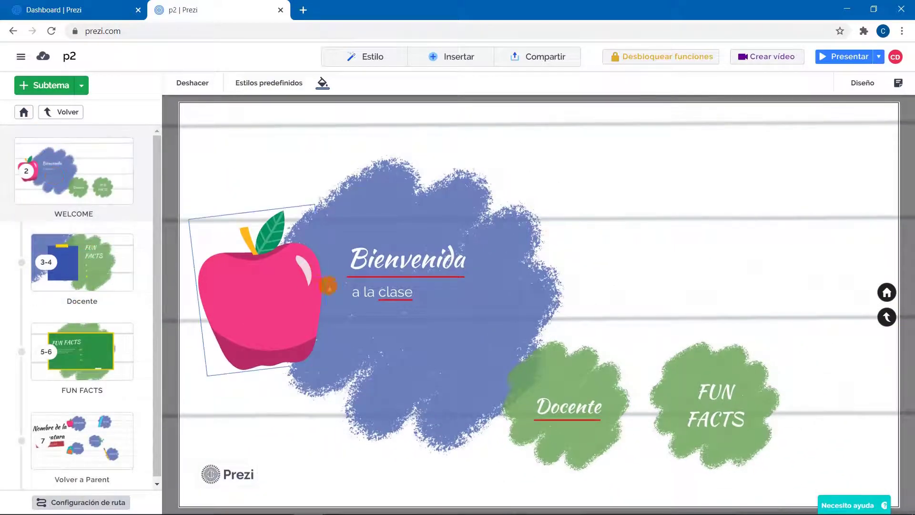
- Delete the EXPECTATIONS topic from the presentation overview
{"action": "scroll", "coordinate": [334, 292], "scroll_direction": "down", "scroll_amount": 3}
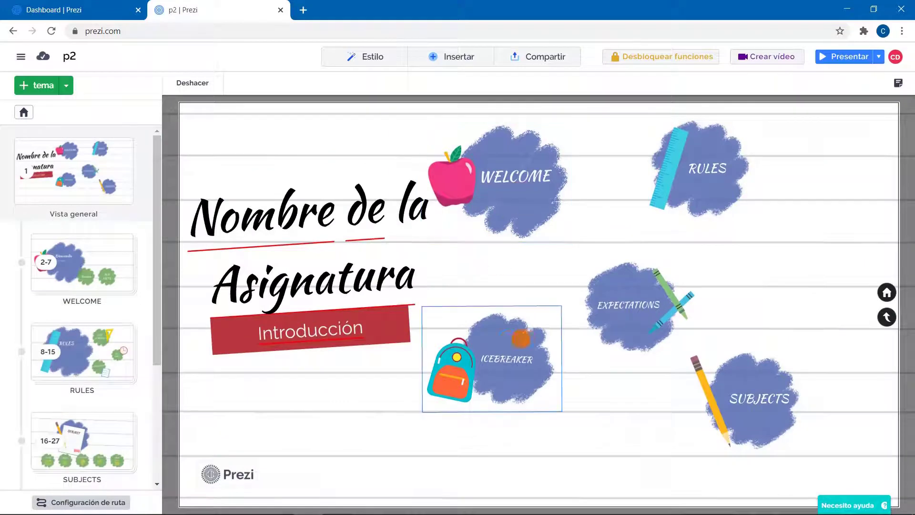
{"action": "left_click", "coordinate": [509, 339]}
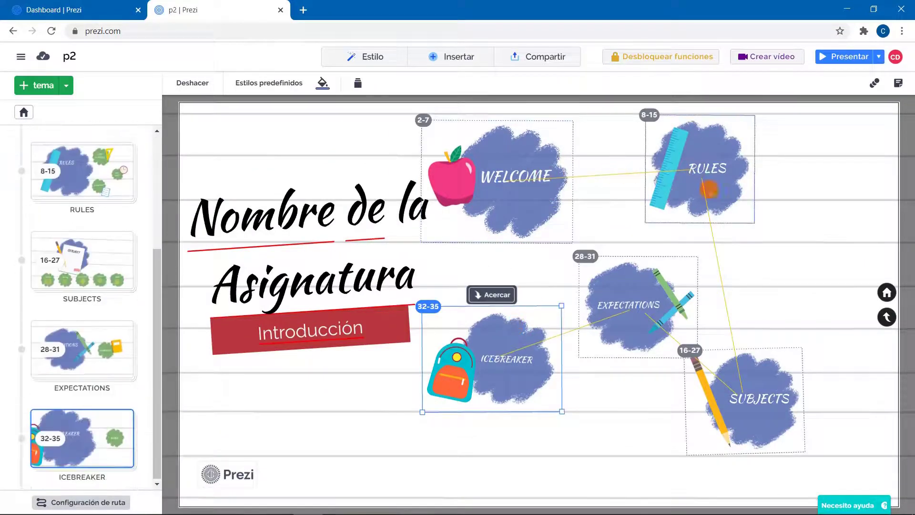
{"action": "left_click", "coordinate": [639, 287]}
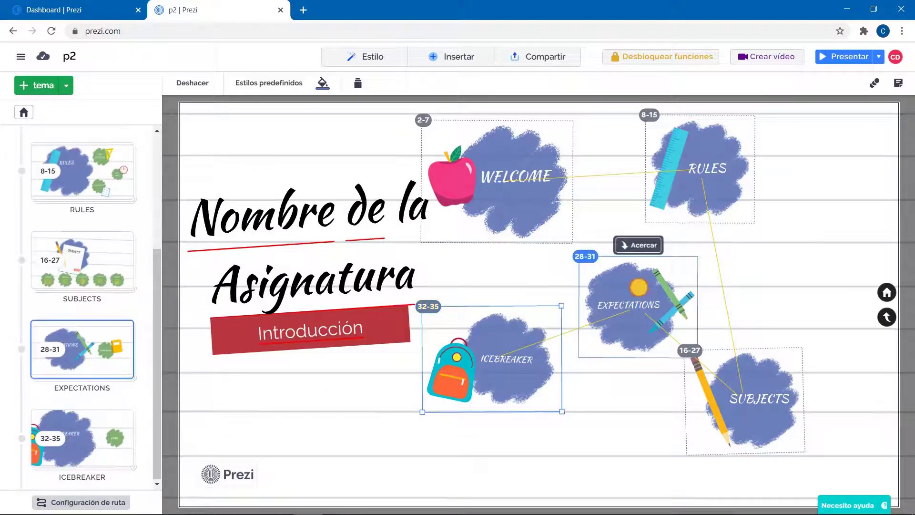
{"action": "key", "text": "Delete"}
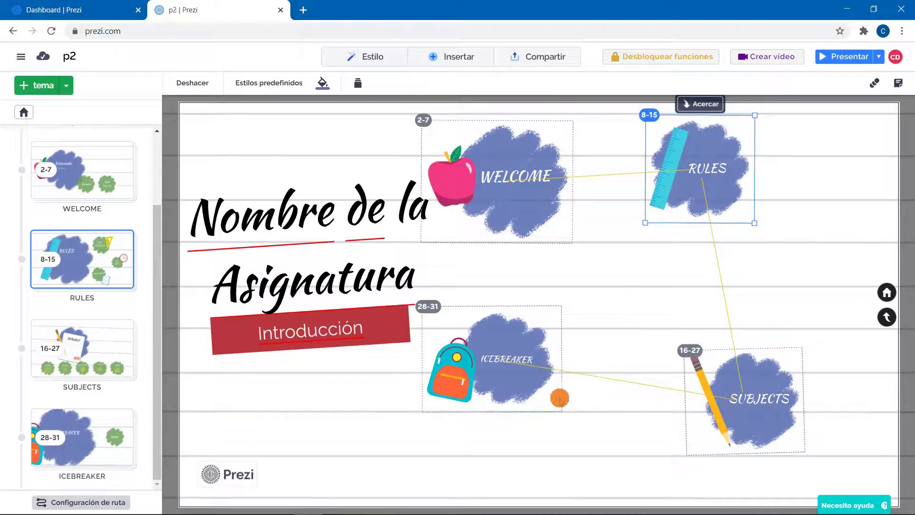
- Reorder the ICEBREAKER topic ahead of SUBJECTS in the path and reposition both topics on the overview to fill the lower area
{"action": "left_click", "coordinate": [515, 340]}
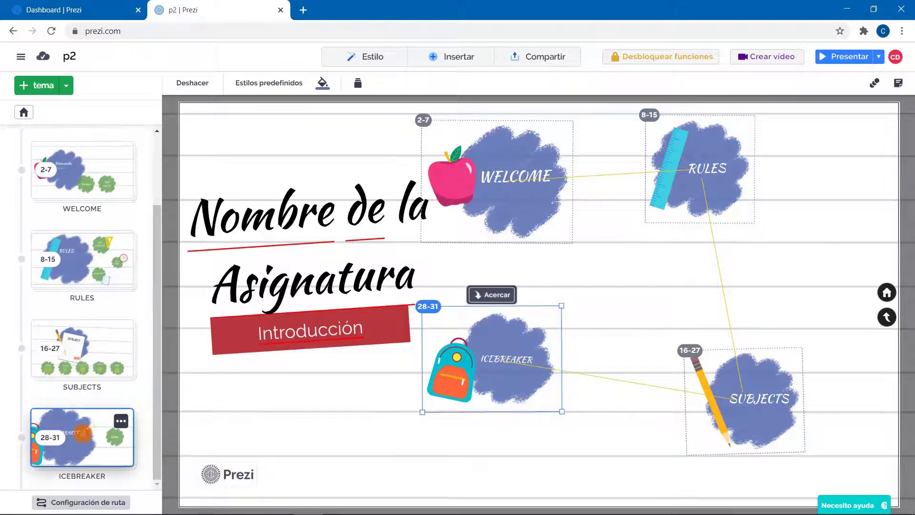
{"action": "left_click_drag", "start_coordinate": [77, 437], "coordinate": [92, 337]}
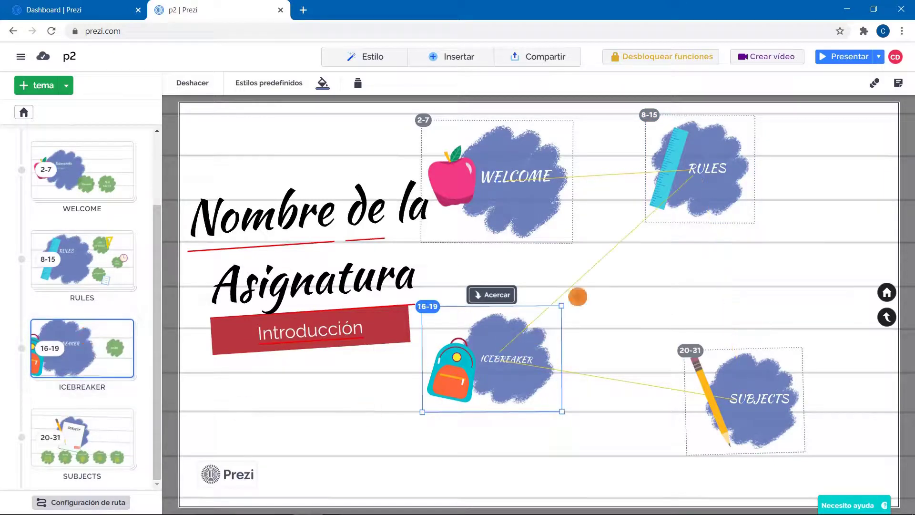
{"action": "left_click", "coordinate": [611, 336]}
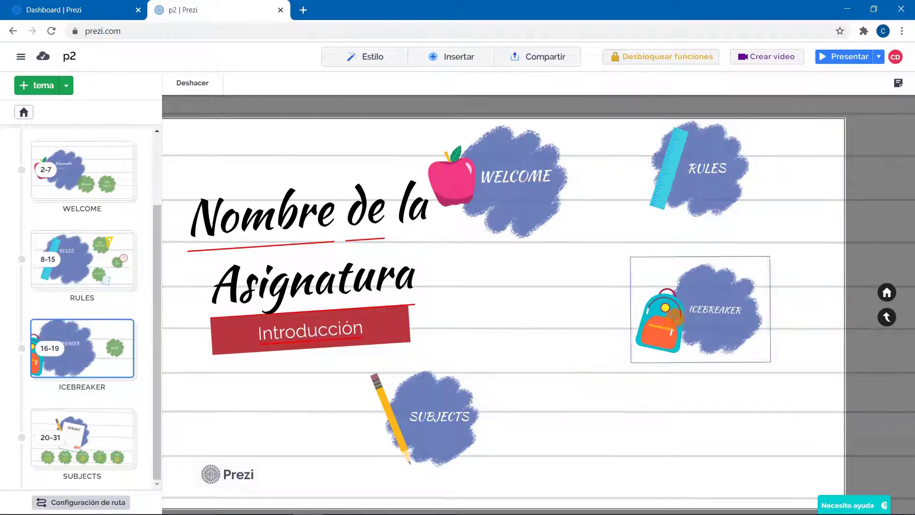
{"action": "left_click_drag", "start_coordinate": [465, 405], "coordinate": [558, 402]}
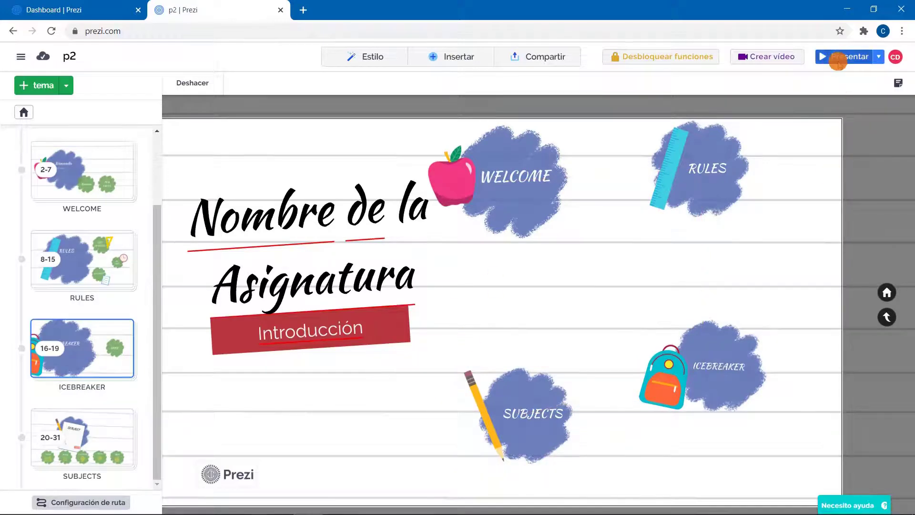
- Present the Prezi and advance through the WELCOME topic, its Docente and FUN FACTS subtopics, and the RULES topic with its list of rules
{"action": "left_click", "coordinate": [839, 58]}
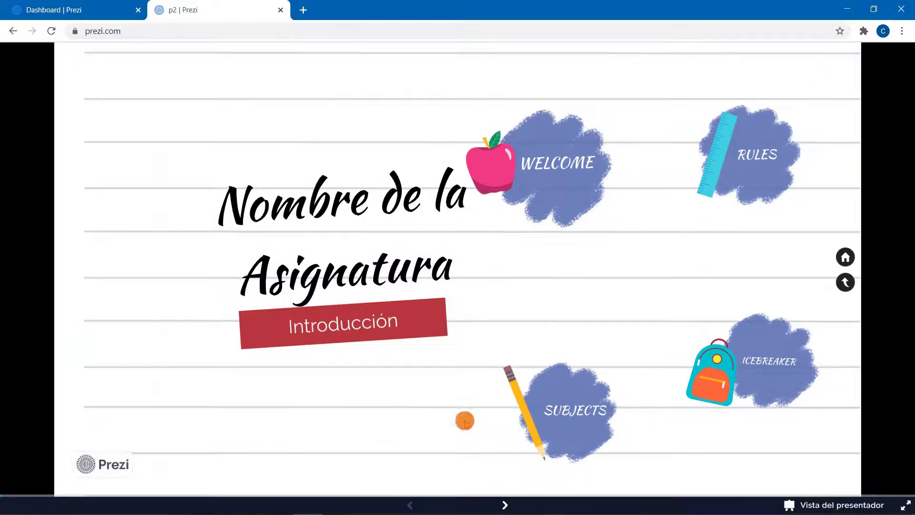
{"action": "left_click", "coordinate": [515, 501]}
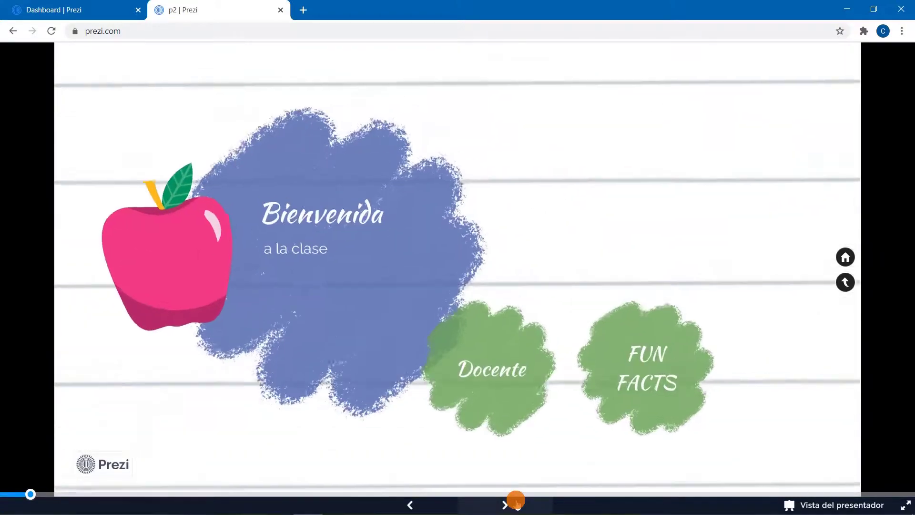
{"action": "left_click", "coordinate": [516, 501]}
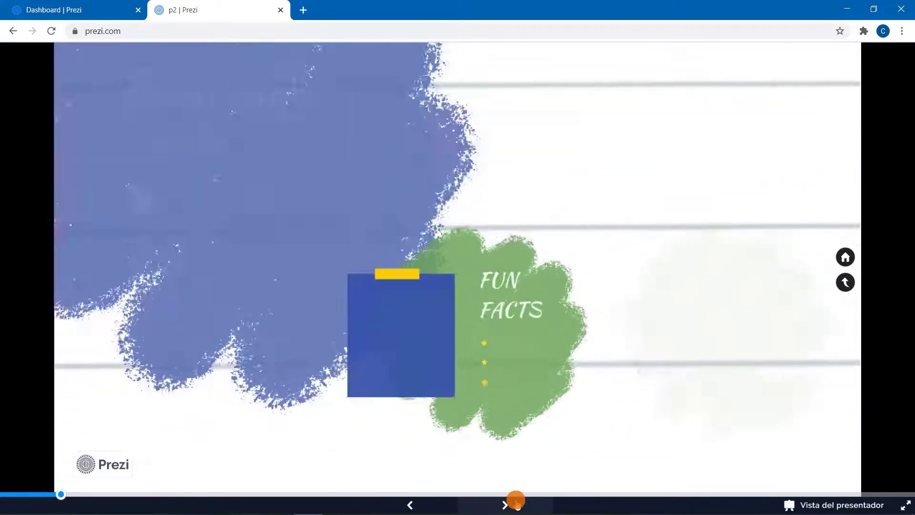
{"action": "left_click", "coordinate": [516, 501]}
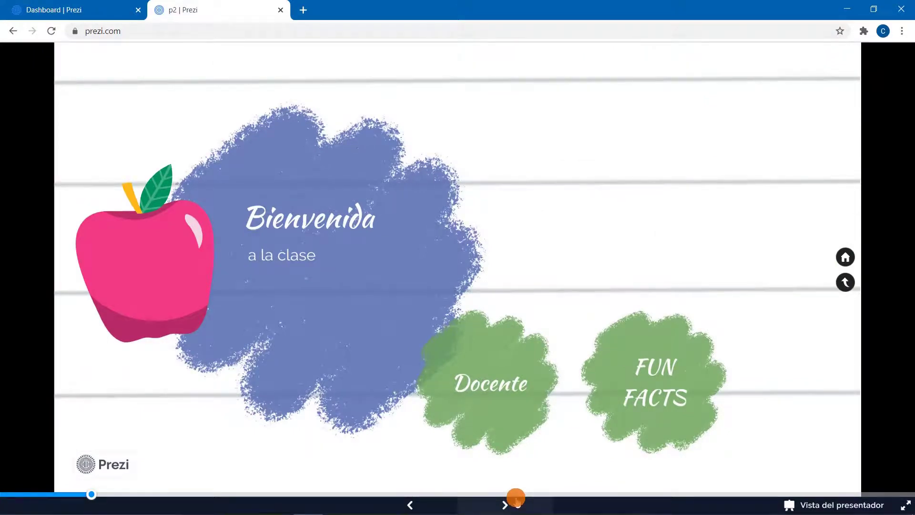
{"action": "left_click", "coordinate": [516, 502]}
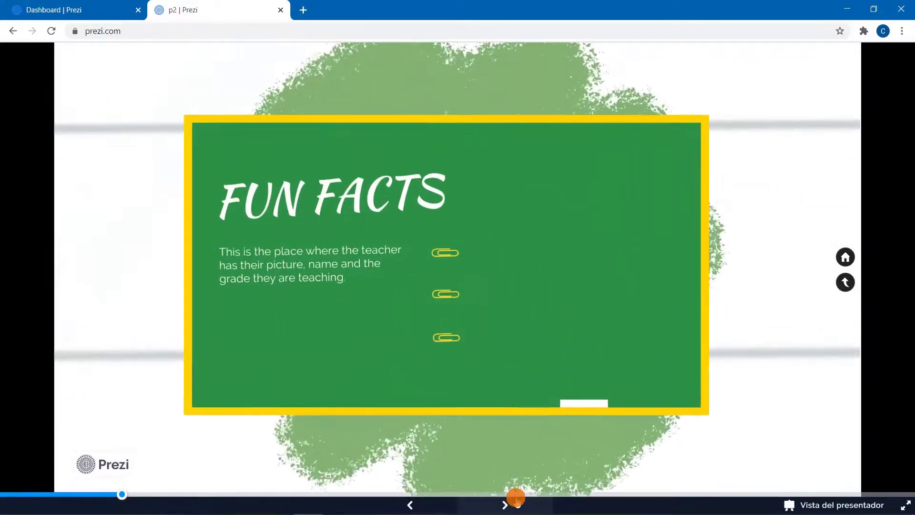
{"action": "left_click", "coordinate": [516, 501]}
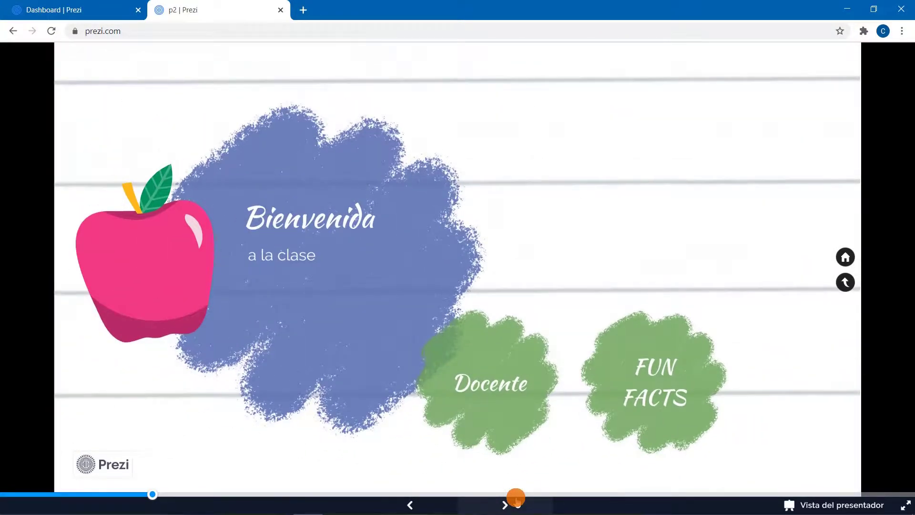
{"action": "left_click", "coordinate": [516, 499]}
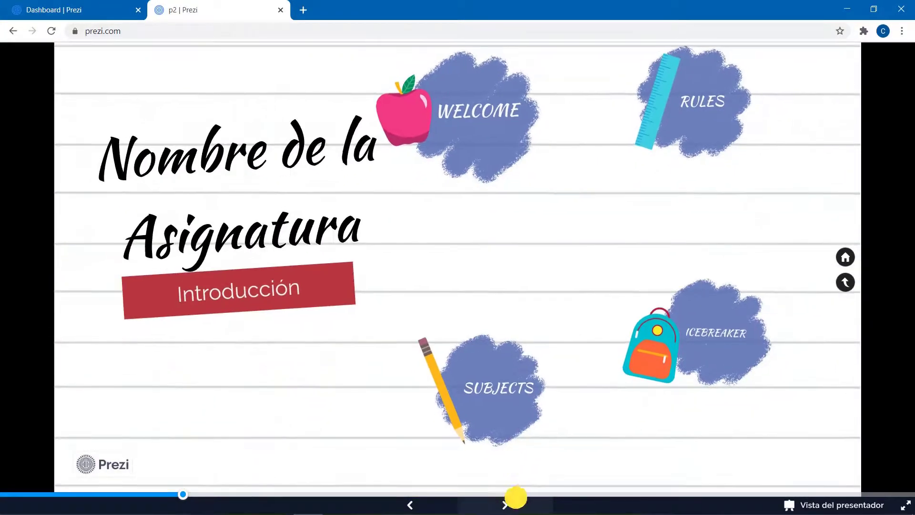
{"action": "left_click", "coordinate": [516, 500]}
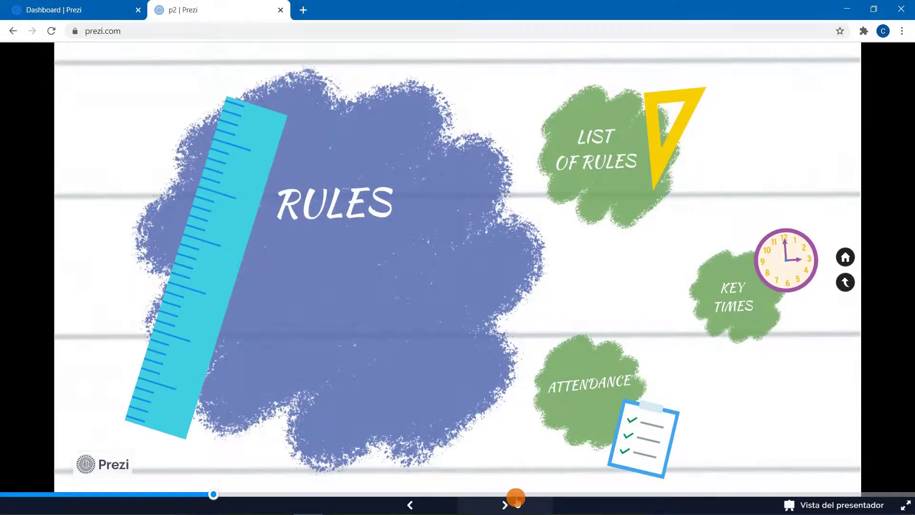
{"action": "left_click", "coordinate": [516, 499]}
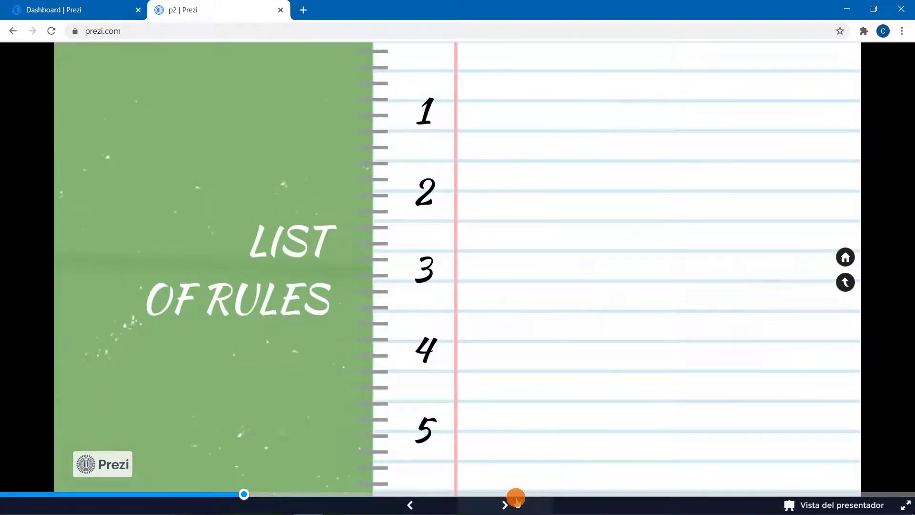
{"action": "left_click", "coordinate": [516, 500]}
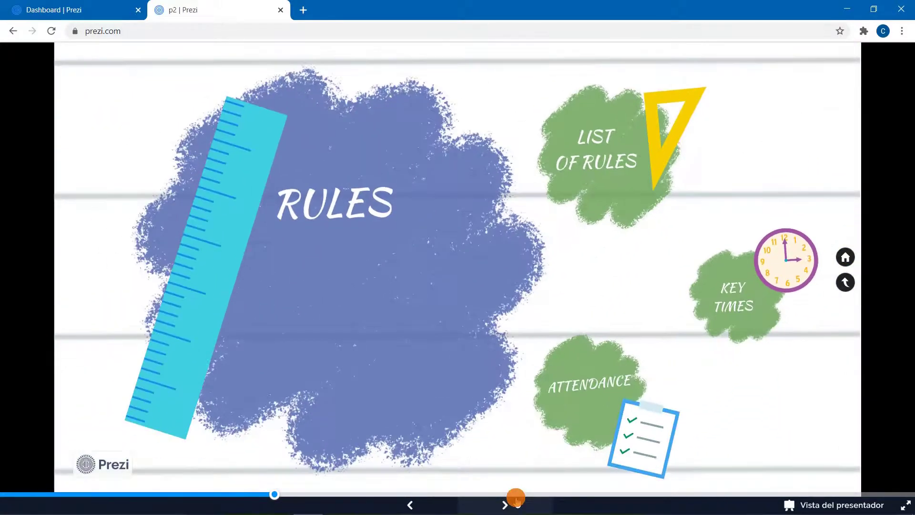
{"action": "left_click", "coordinate": [516, 499]}
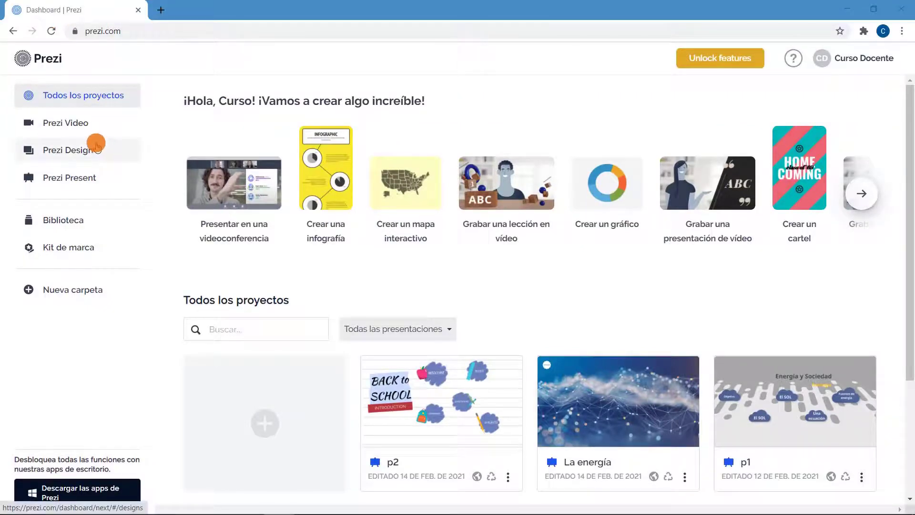
- View the Prezi Video section of the dashboard and start a new project in the Prezi Design section
{"action": "left_click", "coordinate": [85, 123]}
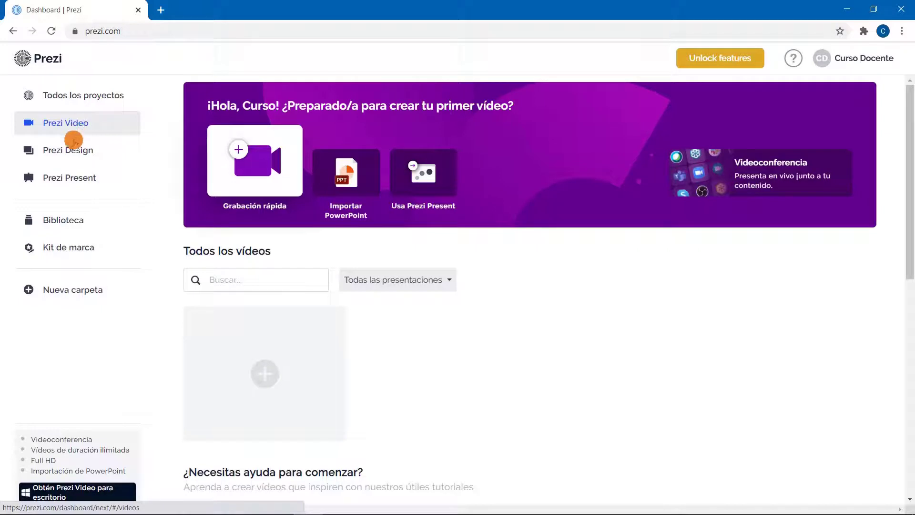
{"action": "left_click", "coordinate": [71, 150]}
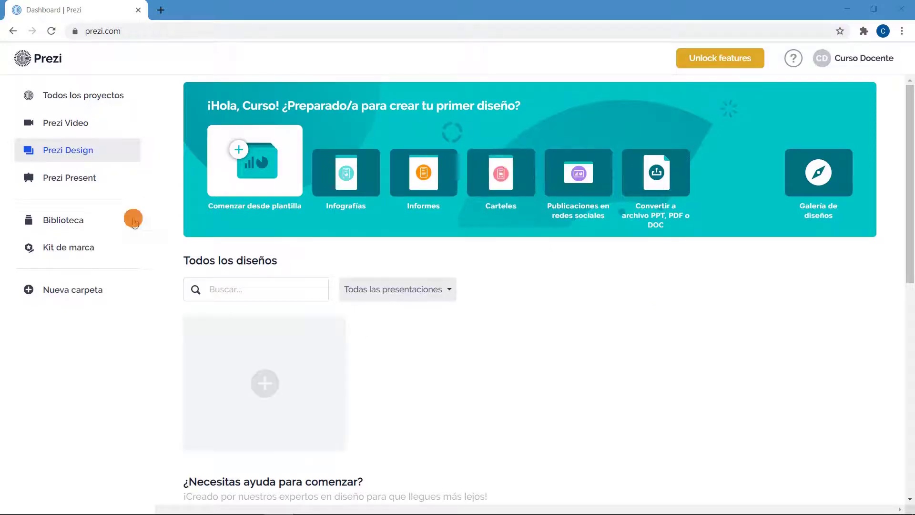
{"action": "left_click", "coordinate": [265, 382]}
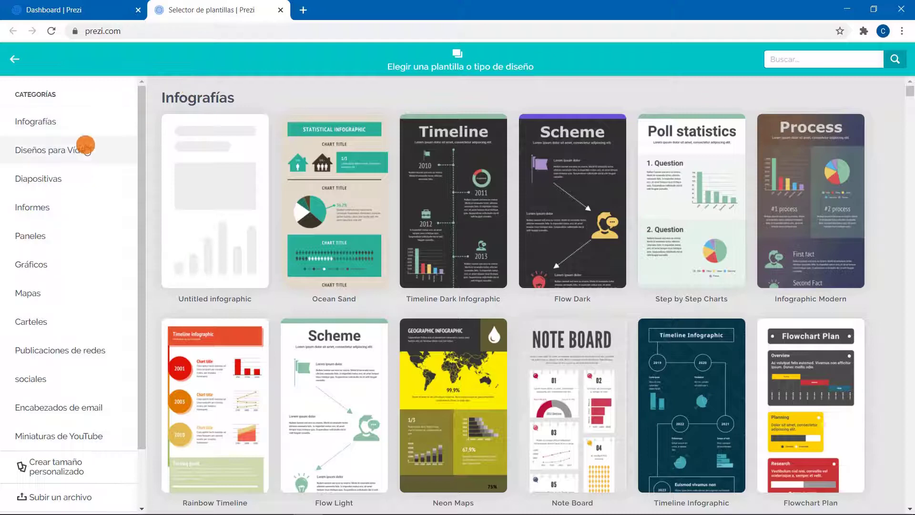
- Browse the design template categories, including video designs, slides, reports, charts, maps and social media posts
{"action": "left_click", "coordinate": [55, 153]}
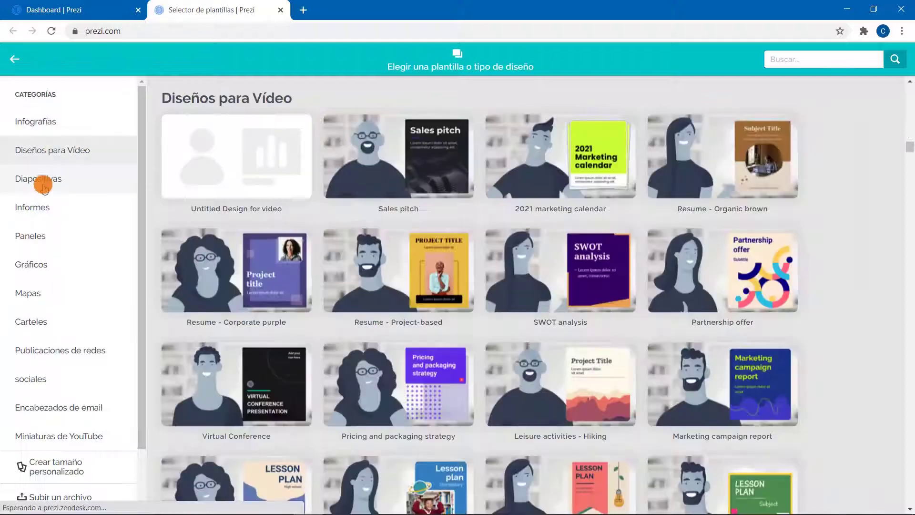
{"action": "left_click", "coordinate": [41, 179]}
{"action": "left_click", "coordinate": [42, 200]}
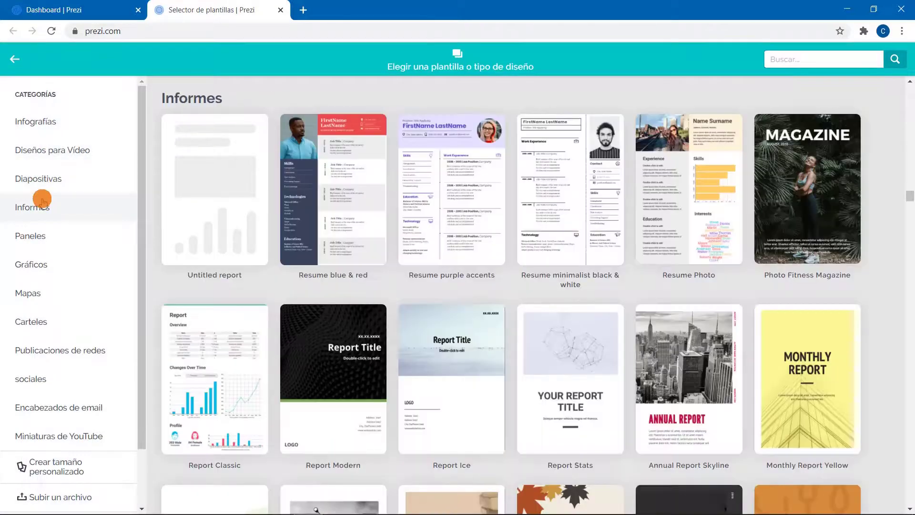
{"action": "left_click", "coordinate": [41, 179]}
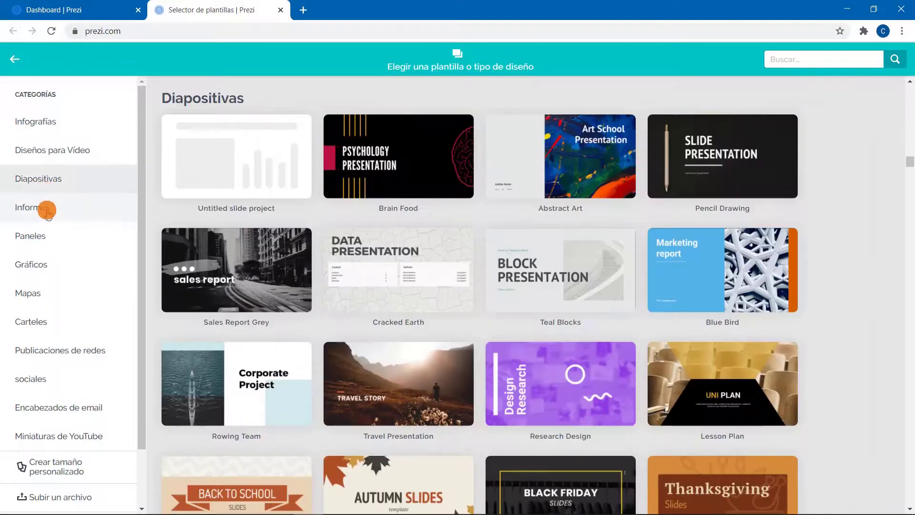
{"action": "scroll", "coordinate": [45, 205], "scroll_direction": "down", "scroll_amount": 2}
{"action": "left_click", "coordinate": [45, 203]}
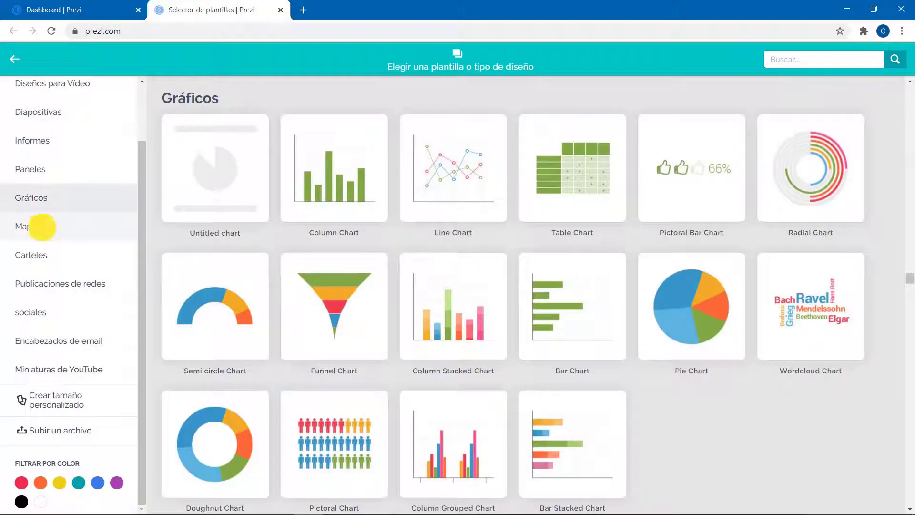
{"action": "left_click", "coordinate": [41, 228]}
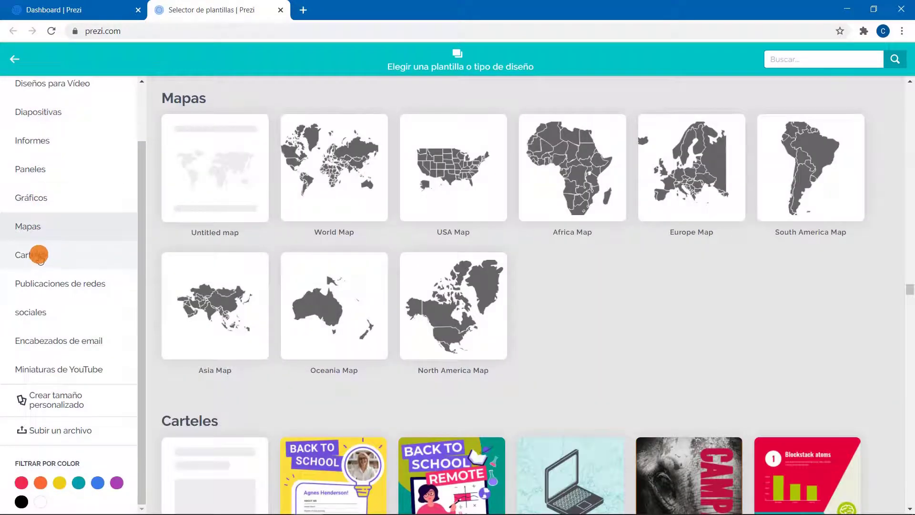
{"action": "left_click", "coordinate": [44, 300]}
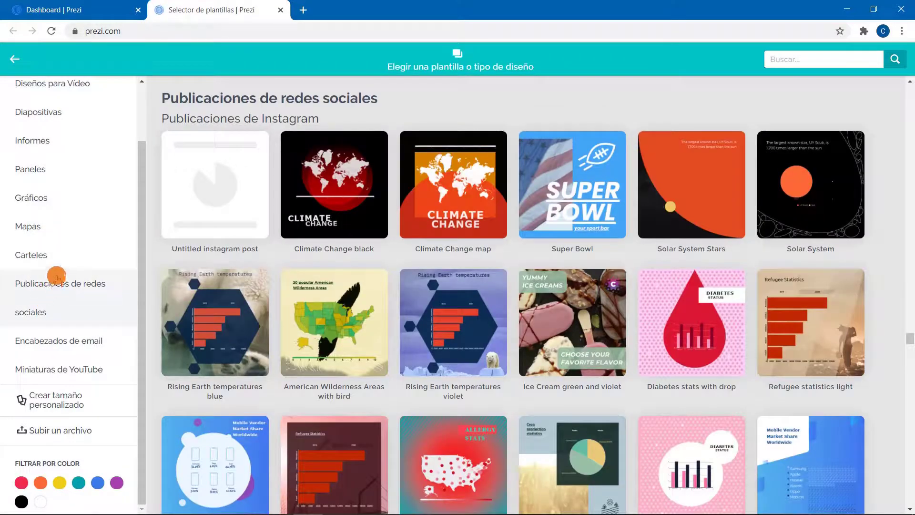
{"action": "scroll", "coordinate": [70, 289], "scroll_direction": "up", "scroll_amount": 2}
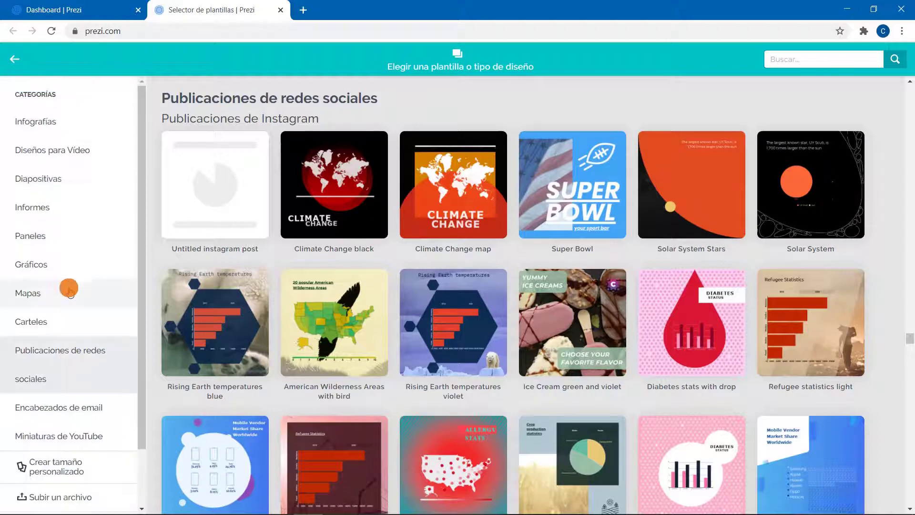
- Open the preview of the Timeline Dark Infographic template from the Infografías category
{"action": "left_click", "coordinate": [55, 122]}
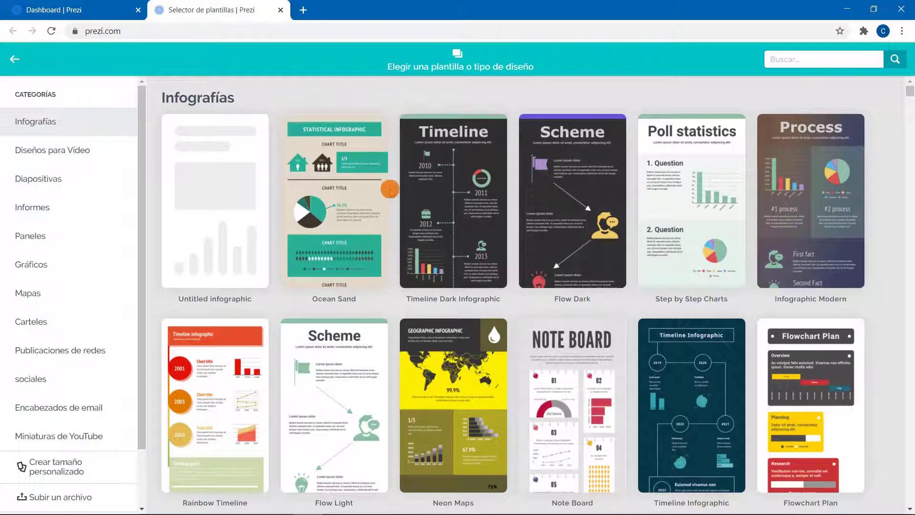
{"action": "scroll", "coordinate": [394, 210], "scroll_direction": "down", "scroll_amount": 1}
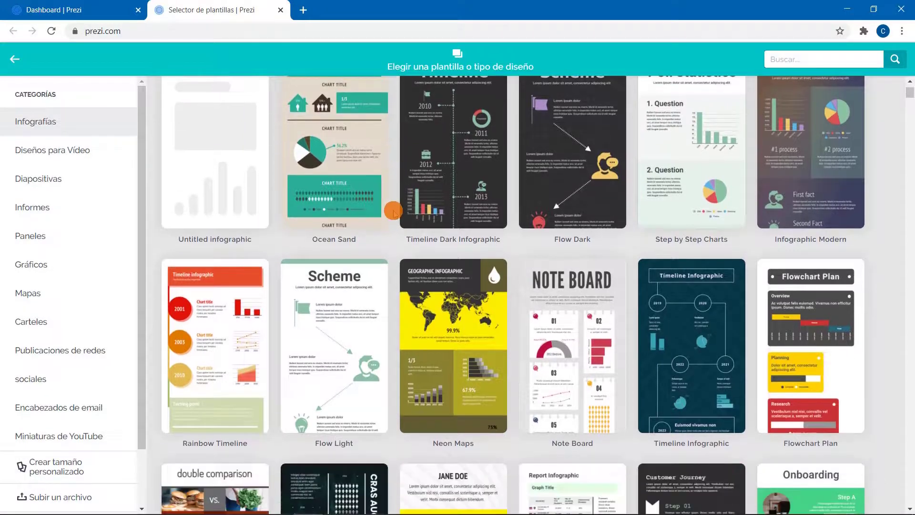
{"action": "scroll", "coordinate": [394, 210], "scroll_direction": "up", "scroll_amount": 1}
{"action": "left_click", "coordinate": [440, 193]}
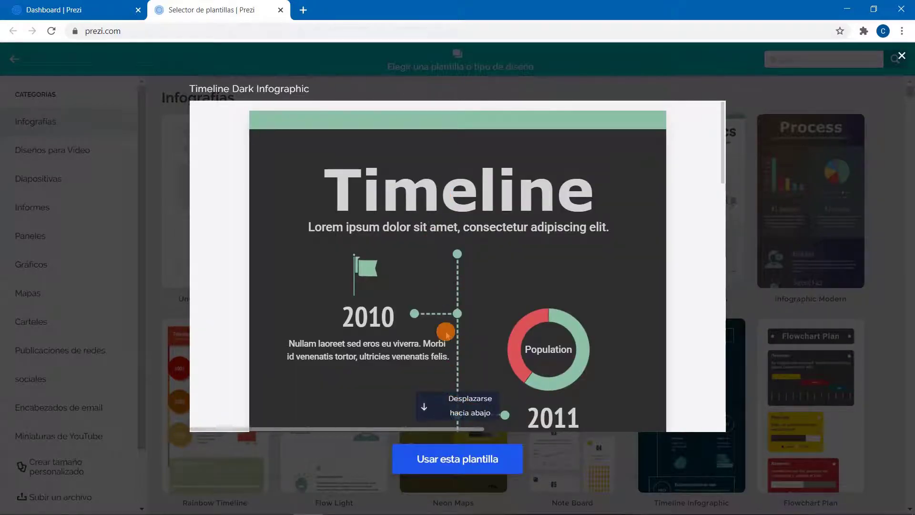
- Look through the Timeline Dark Infographic preview down to the 2017 entry, including the interactive values of the 2015 bar chart
{"action": "scroll", "coordinate": [446, 332], "scroll_direction": "down", "scroll_amount": 5}
{"action": "scroll", "coordinate": [446, 332], "scroll_direction": "down", "scroll_amount": 5}
{"action": "scroll", "coordinate": [445, 332], "scroll_direction": "up", "scroll_amount": 5}
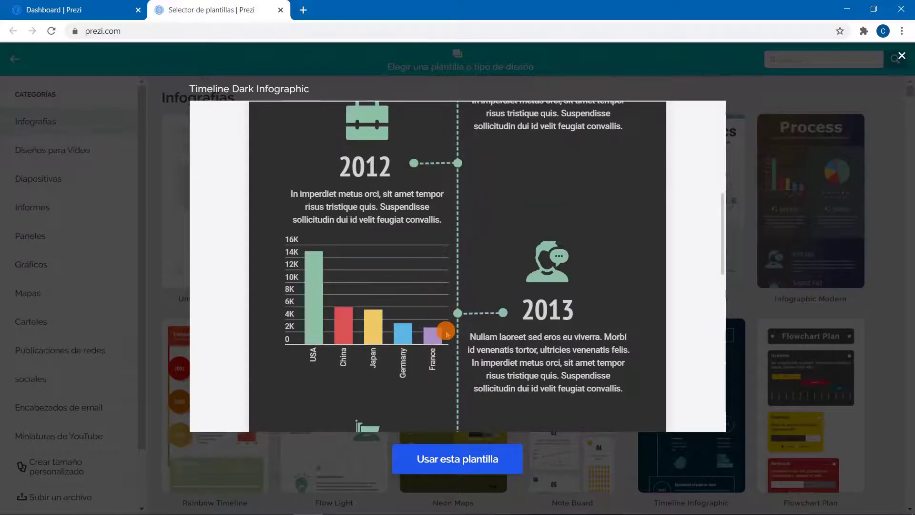
{"action": "scroll", "coordinate": [446, 333], "scroll_direction": "down", "scroll_amount": 3}
{"action": "scroll", "coordinate": [446, 332], "scroll_direction": "down", "scroll_amount": 4}
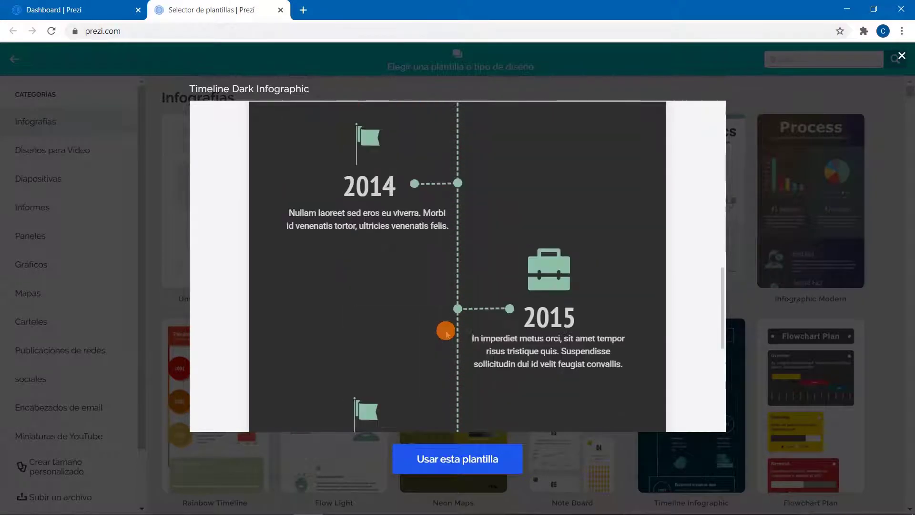
{"action": "scroll", "coordinate": [446, 332], "scroll_direction": "down", "scroll_amount": 3}
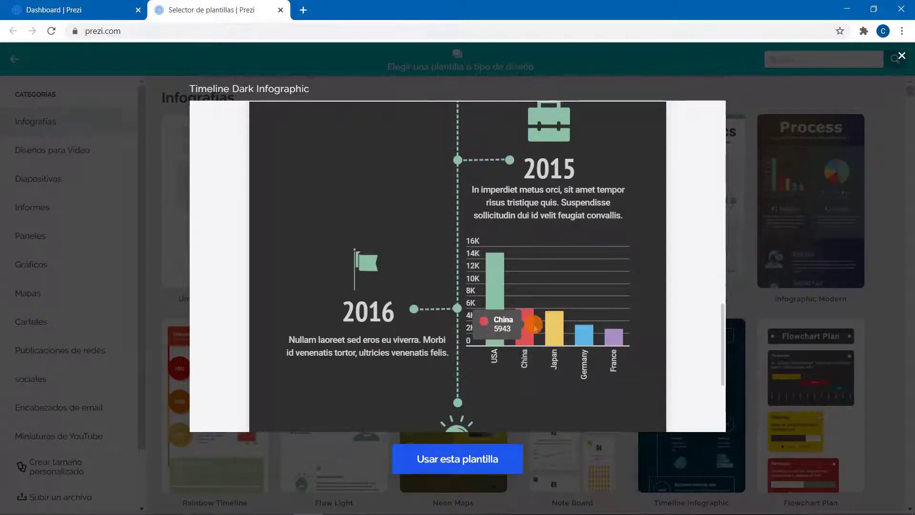
{"action": "mouse_move", "coordinate": [556, 328]}
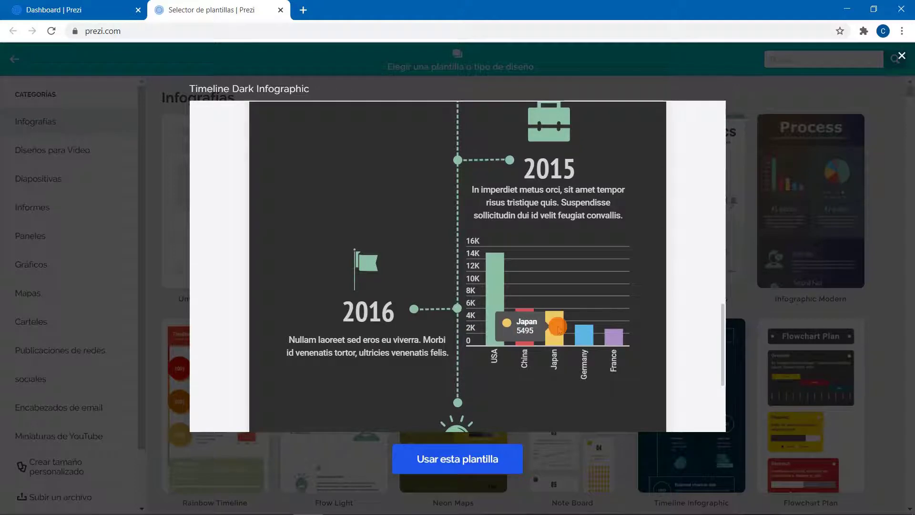
{"action": "scroll", "coordinate": [450, 349], "scroll_direction": "down", "scroll_amount": 3}
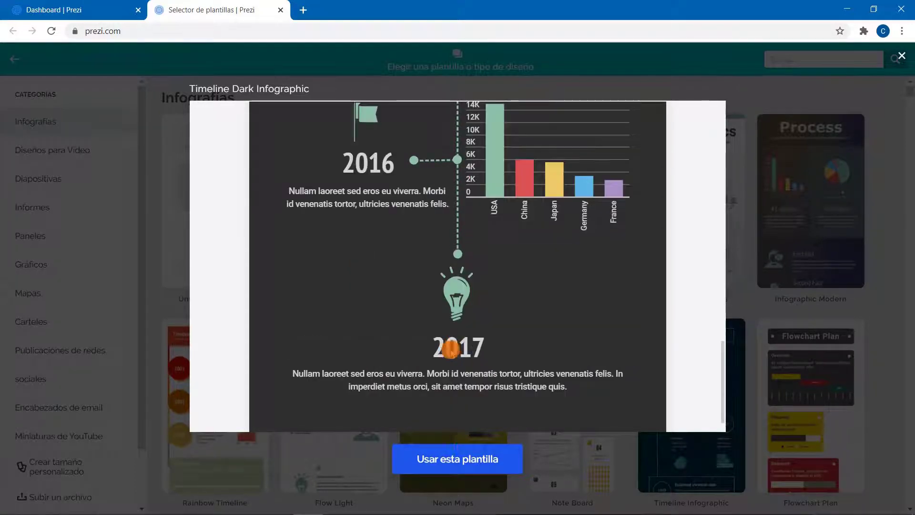
- Create a project titled "i1" from the Timeline Dark Infographic template, keeping it visible to anyone on the internet
{"action": "left_click", "coordinate": [447, 458]}
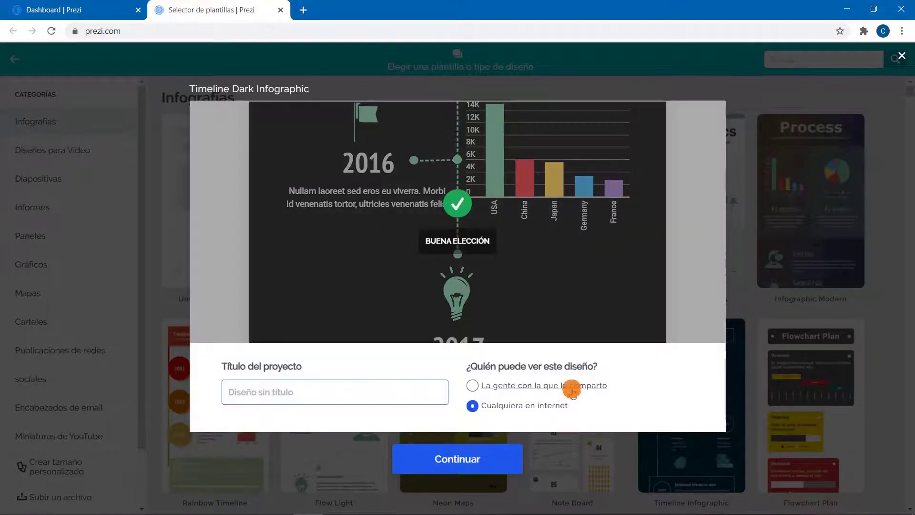
{"action": "left_click", "coordinate": [321, 394]}
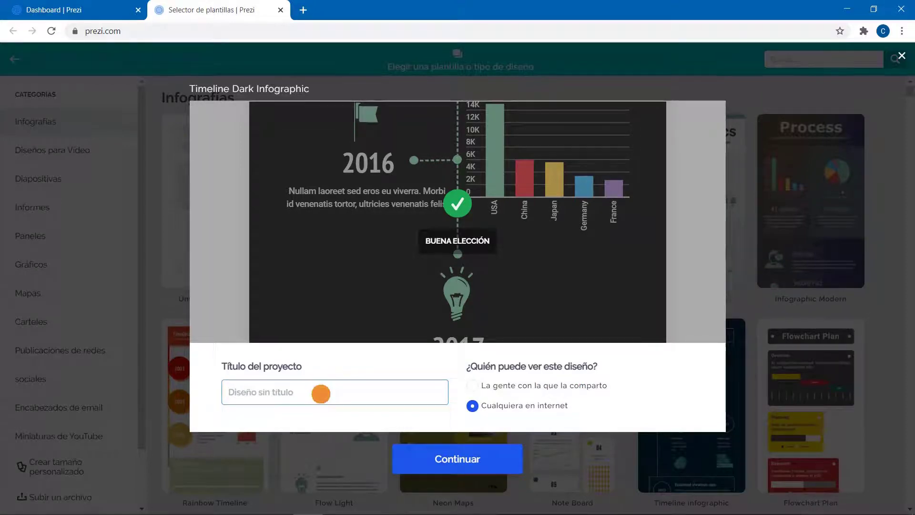
{"action": "type", "text": "i1"}
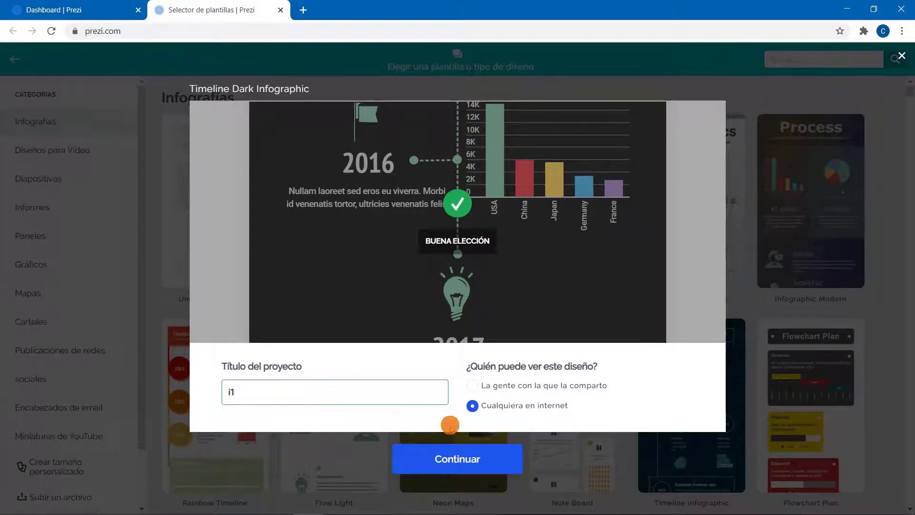
{"action": "left_click", "coordinate": [466, 467]}
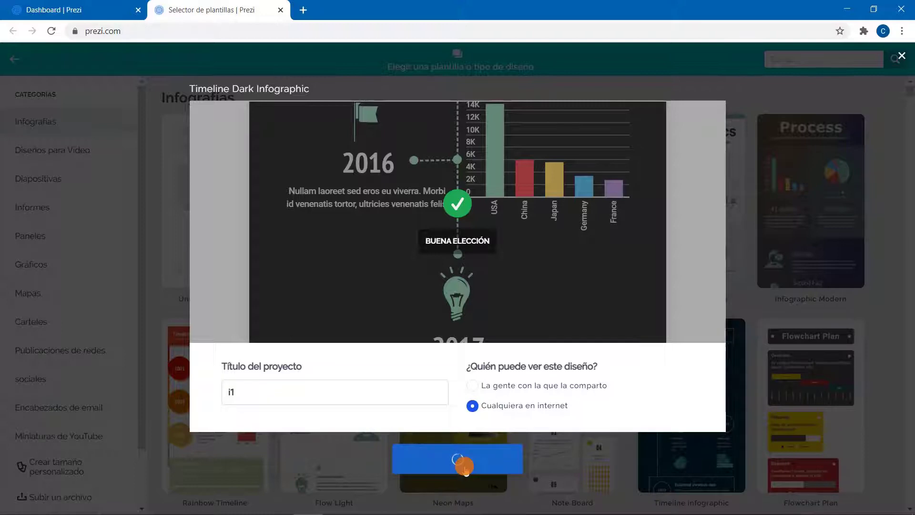
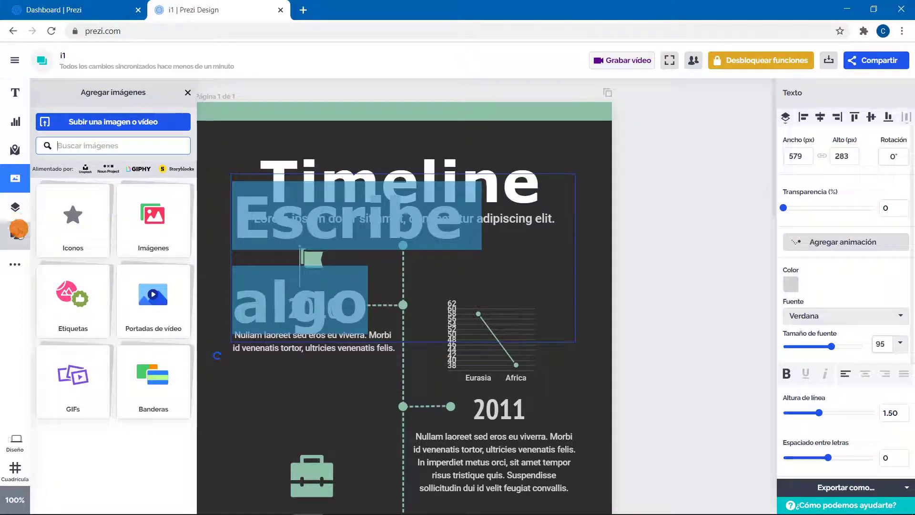
- Browse the integrations that can be added to the design, covering the media sources and the data sources
{"action": "left_click", "coordinate": [25, 270]}
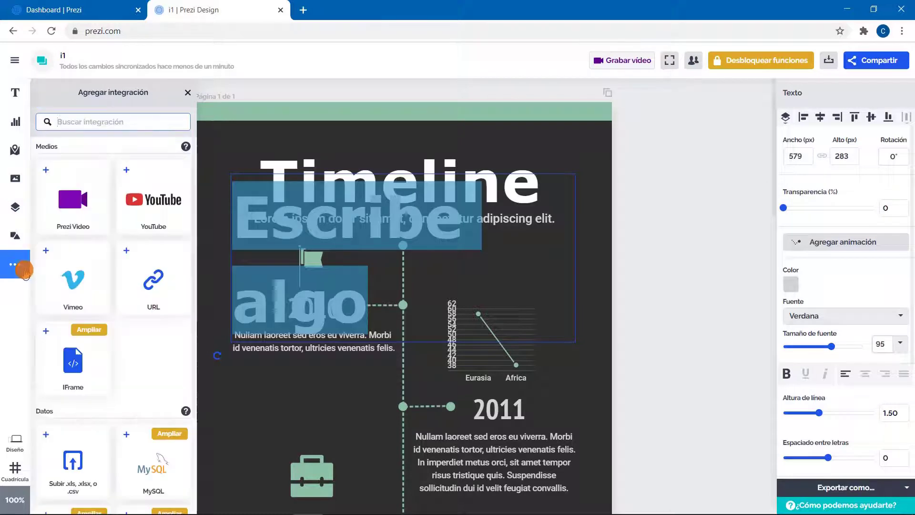
{"action": "left_click", "coordinate": [86, 205]}
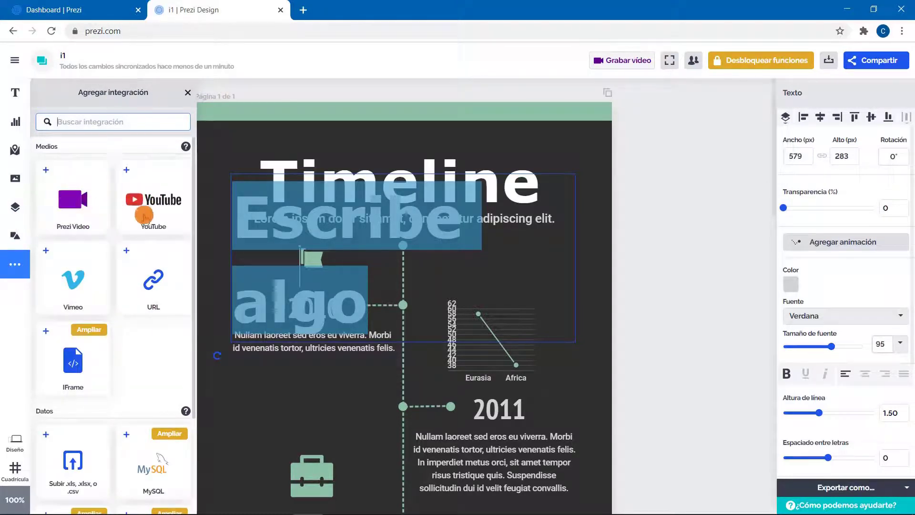
{"action": "scroll", "coordinate": [146, 214], "scroll_direction": "down", "scroll_amount": 2}
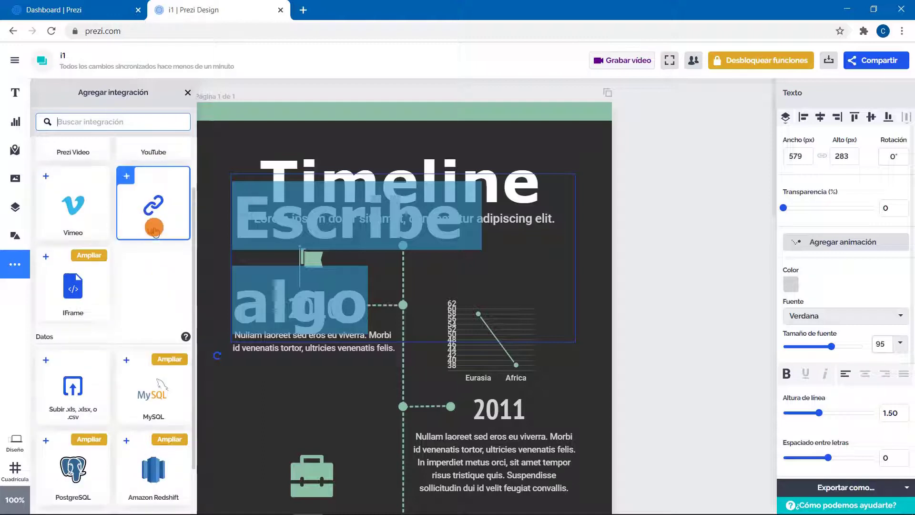
{"action": "scroll", "coordinate": [154, 185], "scroll_direction": "up", "scroll_amount": 2}
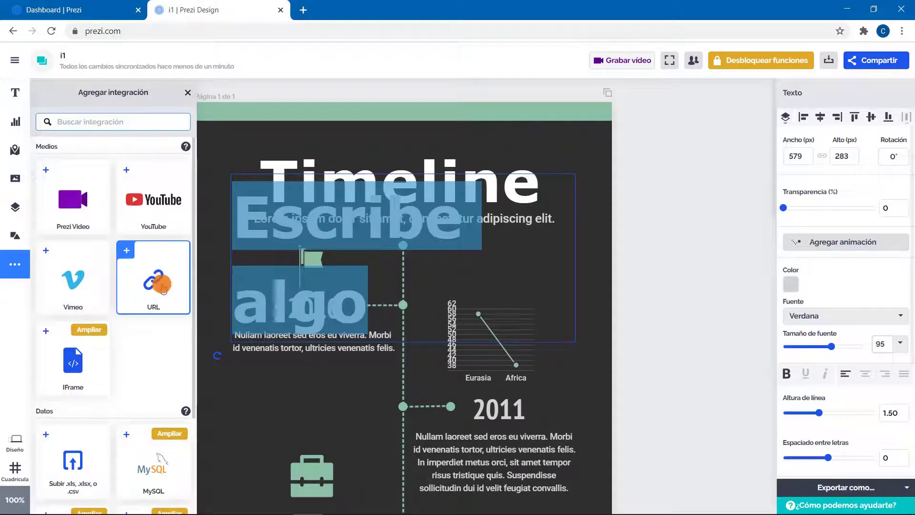
{"action": "scroll", "coordinate": [162, 288], "scroll_direction": "down", "scroll_amount": 4}
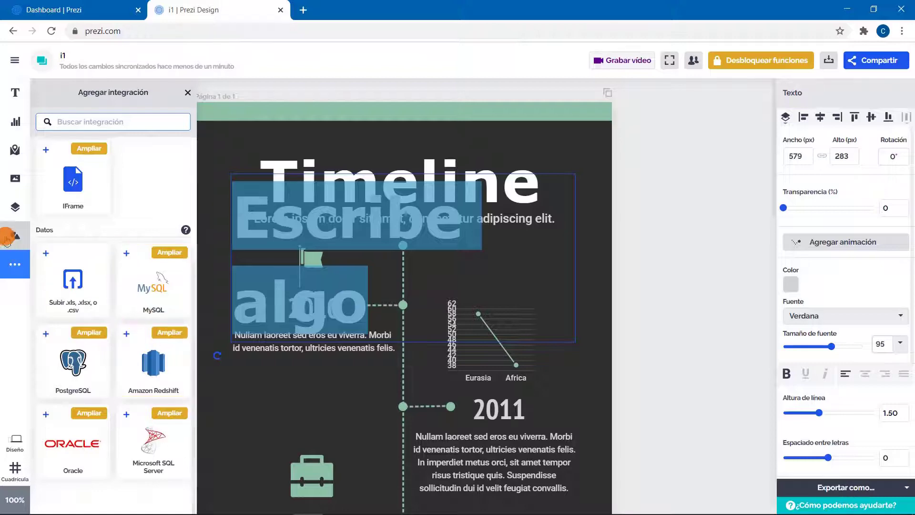
{"action": "scroll", "coordinate": [90, 196], "scroll_direction": "up", "scroll_amount": 4}
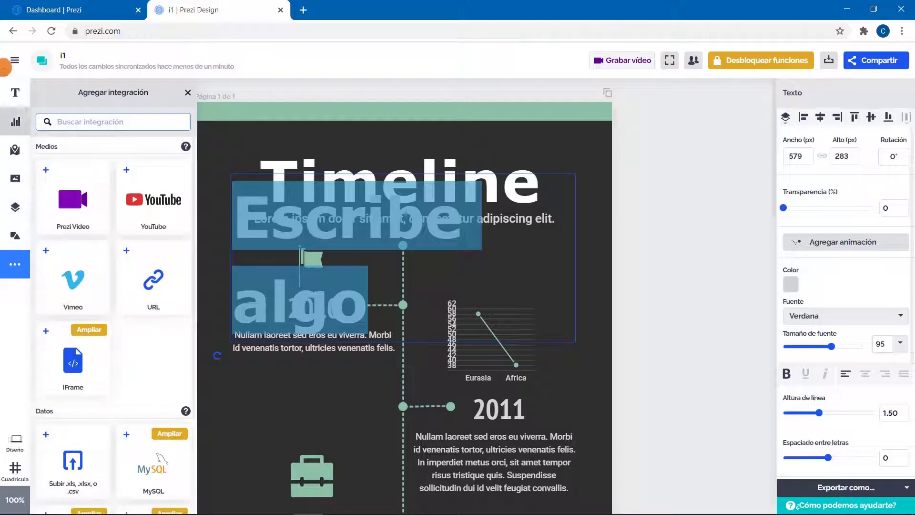
- Delete the "Escribe algo" placeholder text that overlaps the Timeline heading and deselect everything on the page
{"action": "left_click", "coordinate": [14, 85]}
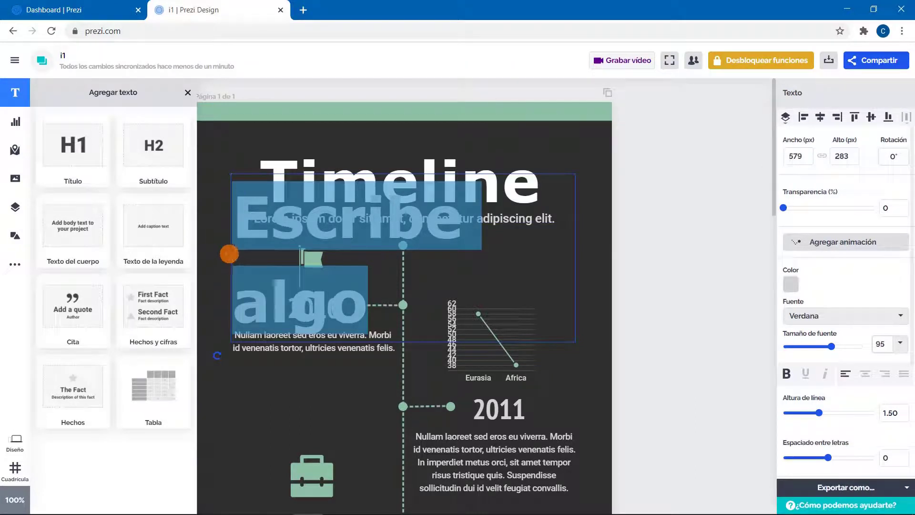
{"action": "left_click", "coordinate": [229, 253]}
{"action": "key", "text": "BackSpace"}
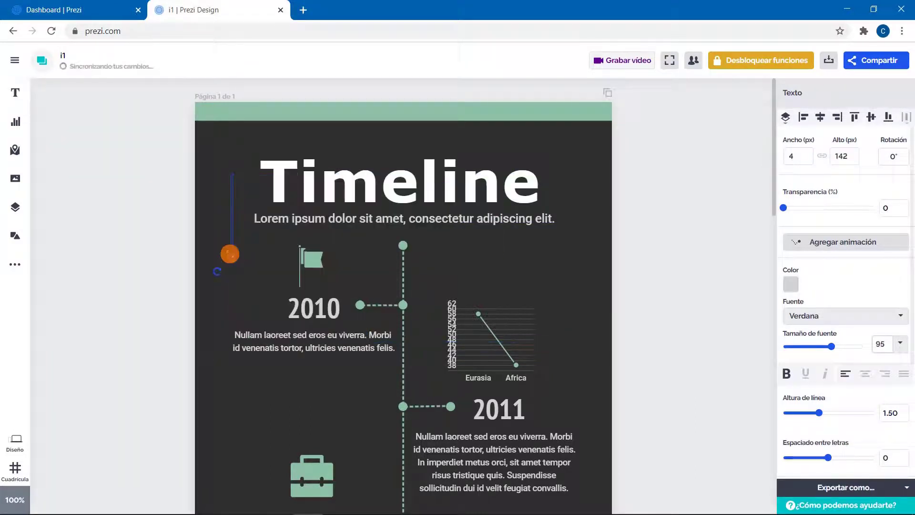
{"action": "left_click", "coordinate": [197, 212]}
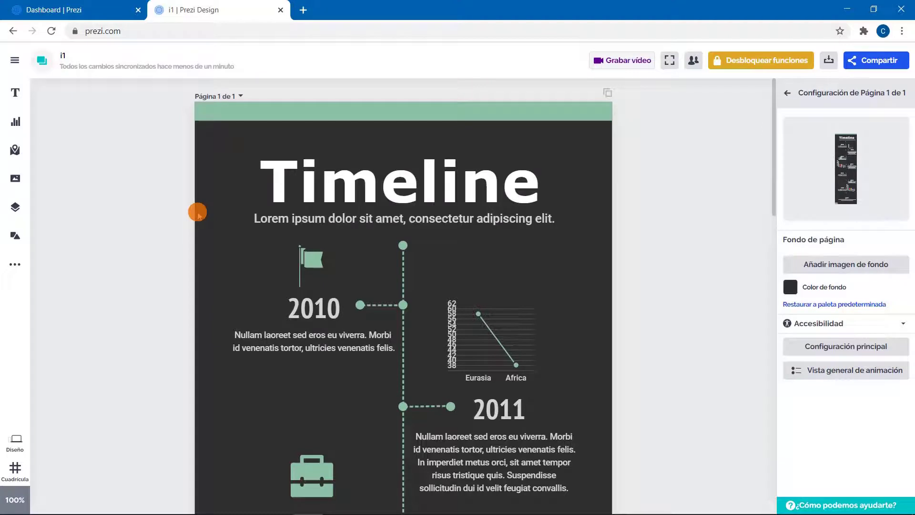
{"action": "left_click", "coordinate": [125, 222]}
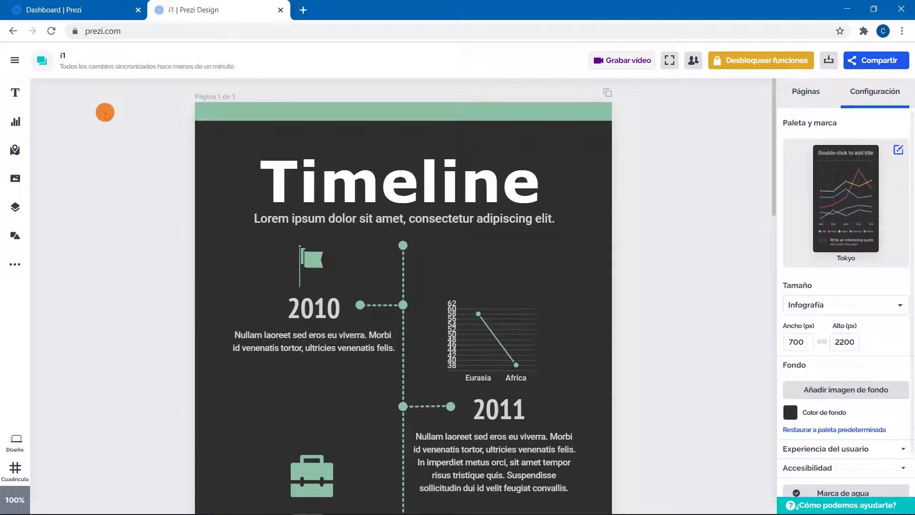
- Close the infographic project and convert the PowerPoint file "Energia - 3 eso - prezi.pptx" into a new design
{"action": "left_click", "coordinate": [280, 10]}
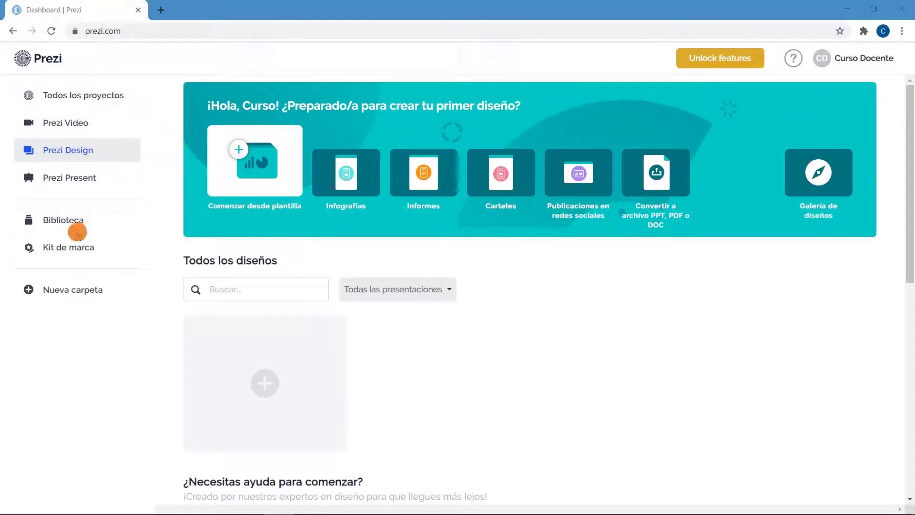
{"action": "left_click", "coordinate": [656, 183]}
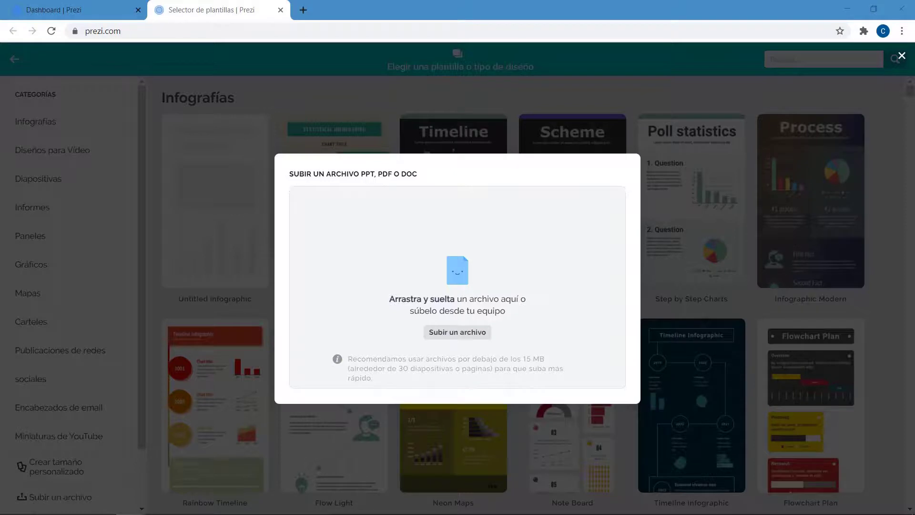
{"action": "left_click_drag", "start_coordinate": [395, 174], "coordinate": [459, 260]}
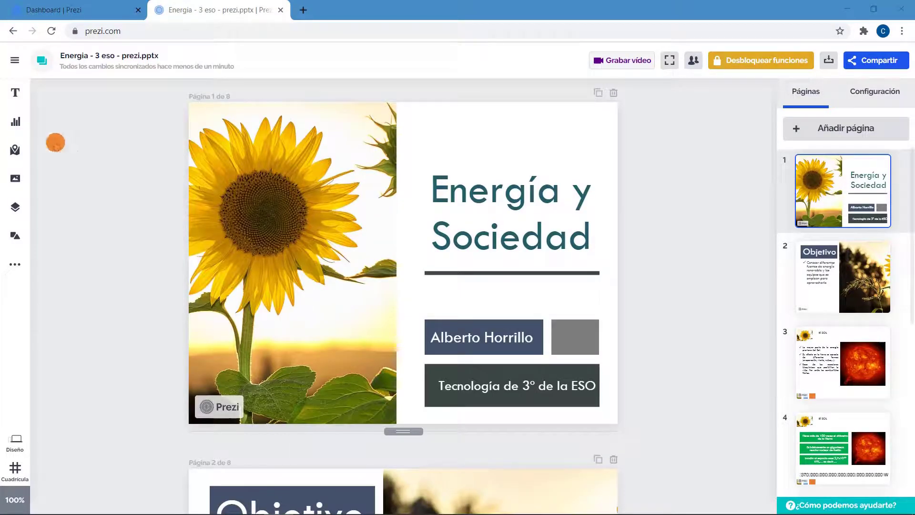
- Check that the sunflower image and title on page 1 and the text lines on page 2 are separately selectable
{"action": "left_click", "coordinate": [386, 208]}
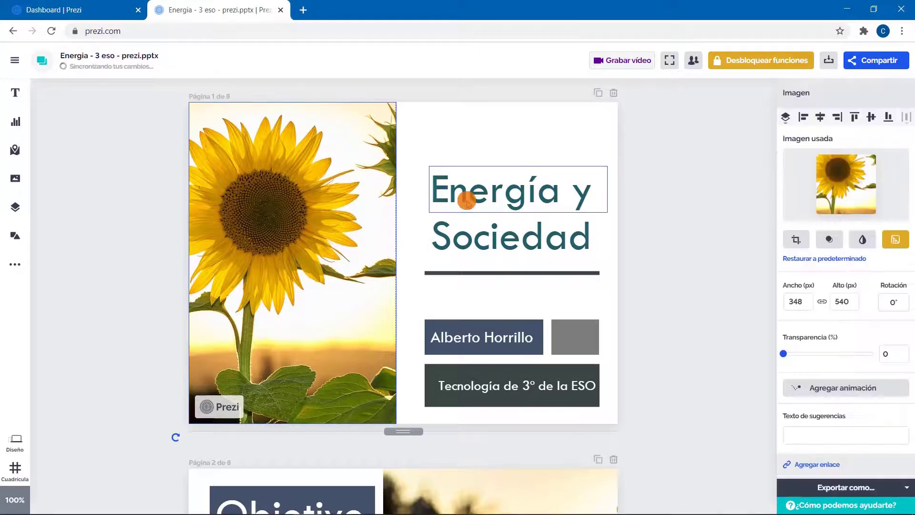
{"action": "left_click", "coordinate": [474, 227]}
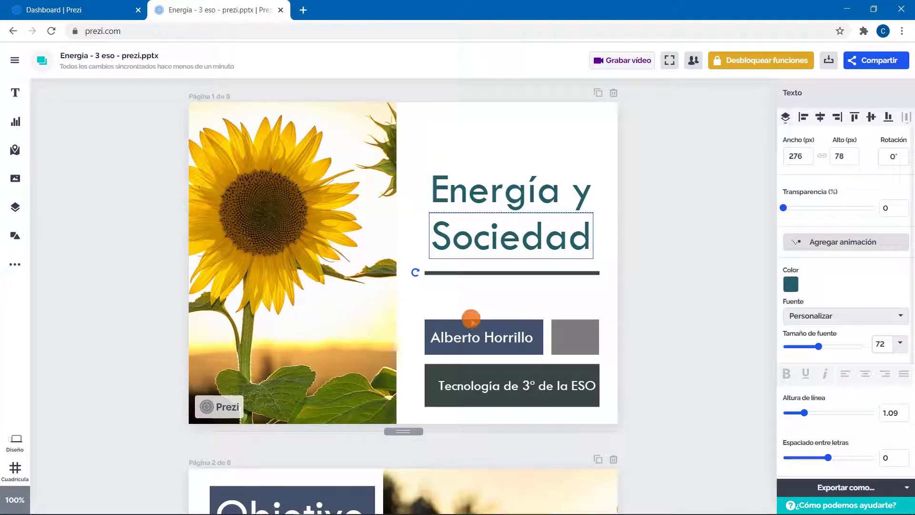
{"action": "scroll", "coordinate": [205, 281], "scroll_direction": "down", "scroll_amount": 6}
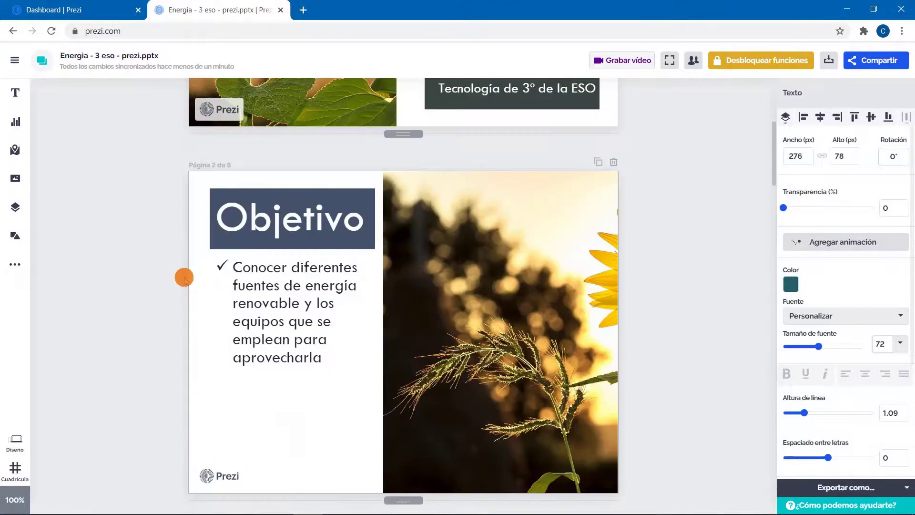
{"action": "scroll", "coordinate": [184, 272], "scroll_direction": "down", "scroll_amount": 2}
{"action": "left_click", "coordinate": [300, 193]}
{"action": "left_click", "coordinate": [302, 213]}
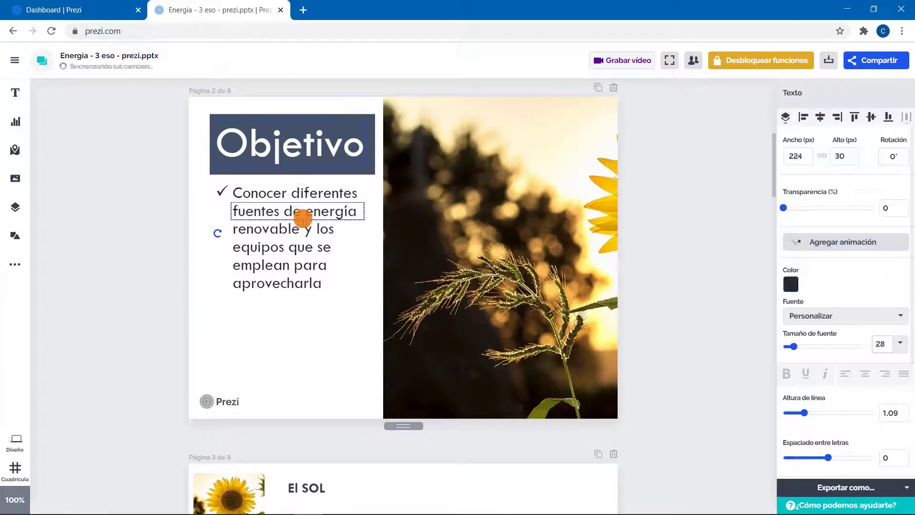
{"action": "left_click", "coordinate": [167, 197]}
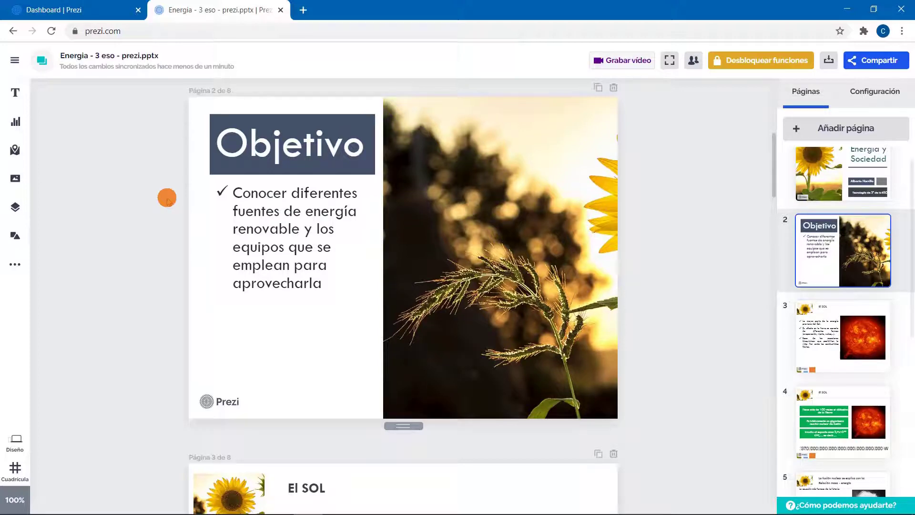
- Look over pages 1 to 3 of the imported presentation, checking the cover image and the author box as individual elements
{"action": "scroll", "coordinate": [150, 258], "scroll_direction": "down", "scroll_amount": 5}
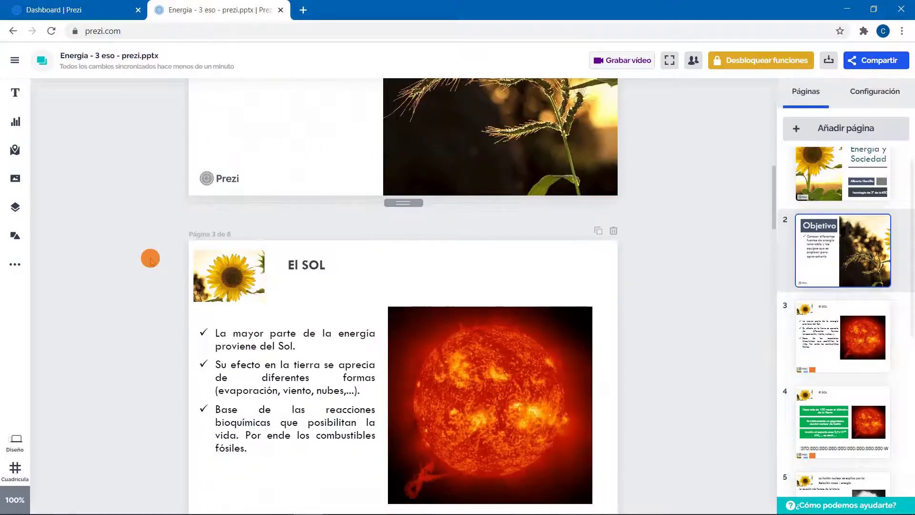
{"action": "scroll", "coordinate": [150, 258], "scroll_direction": "up", "scroll_amount": 5}
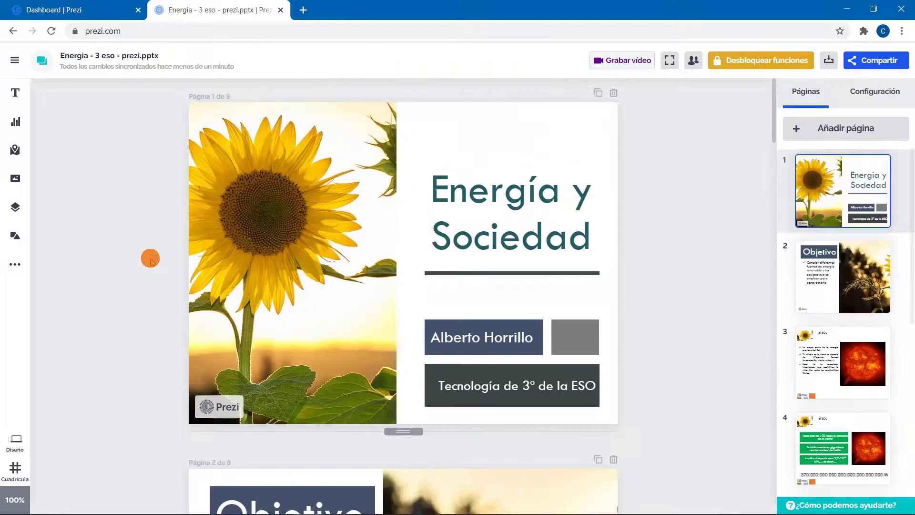
{"action": "left_click", "coordinate": [257, 233]}
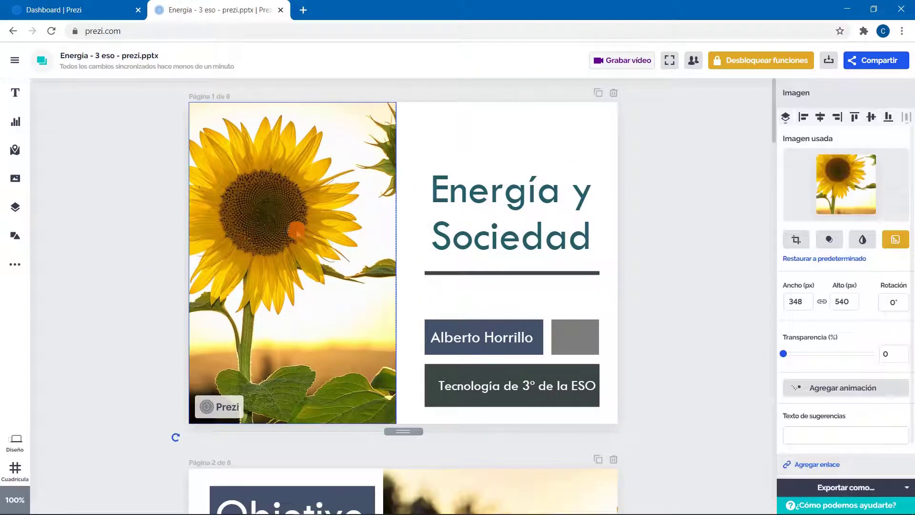
{"action": "left_click", "coordinate": [435, 329]}
{"action": "left_click", "coordinate": [151, 247]}
{"action": "scroll", "coordinate": [151, 247], "scroll_direction": "down", "scroll_amount": 5}
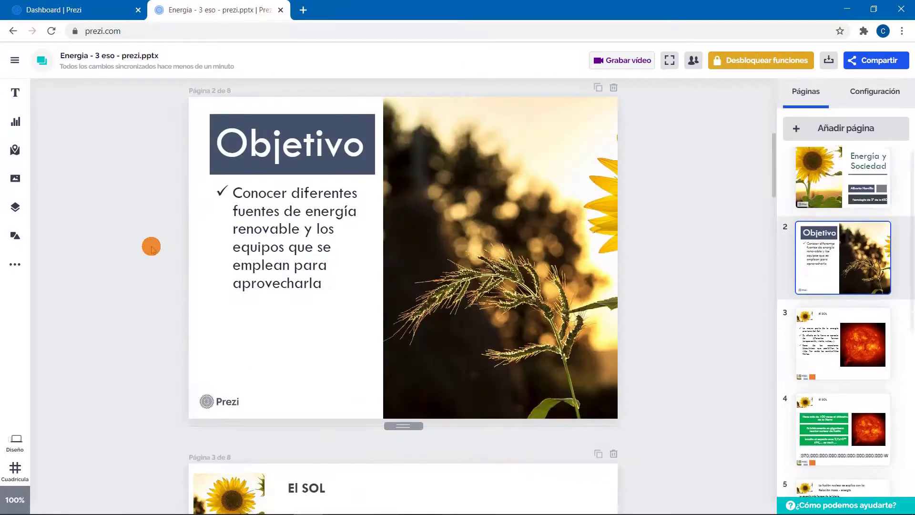
- Check each line of the objective paragraph on page 2 as a separate text element
{"action": "left_click", "coordinate": [278, 195]}
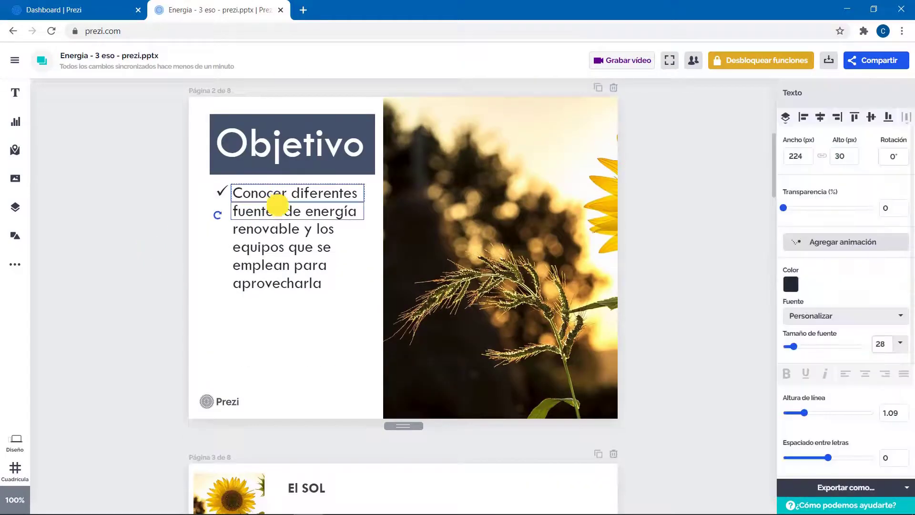
{"action": "left_click", "coordinate": [278, 214]}
{"action": "left_click", "coordinate": [279, 228]}
{"action": "left_click", "coordinate": [276, 255]}
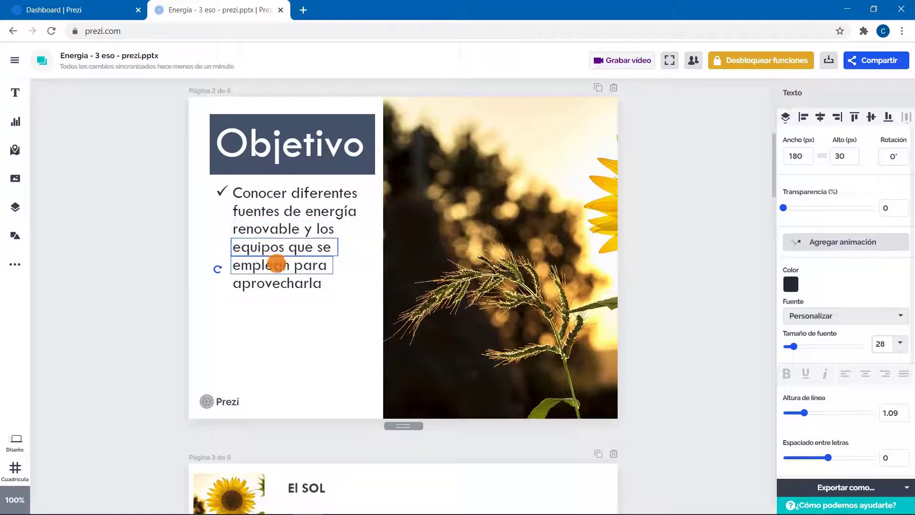
{"action": "left_click", "coordinate": [275, 265]}
{"action": "left_click", "coordinate": [273, 283]}
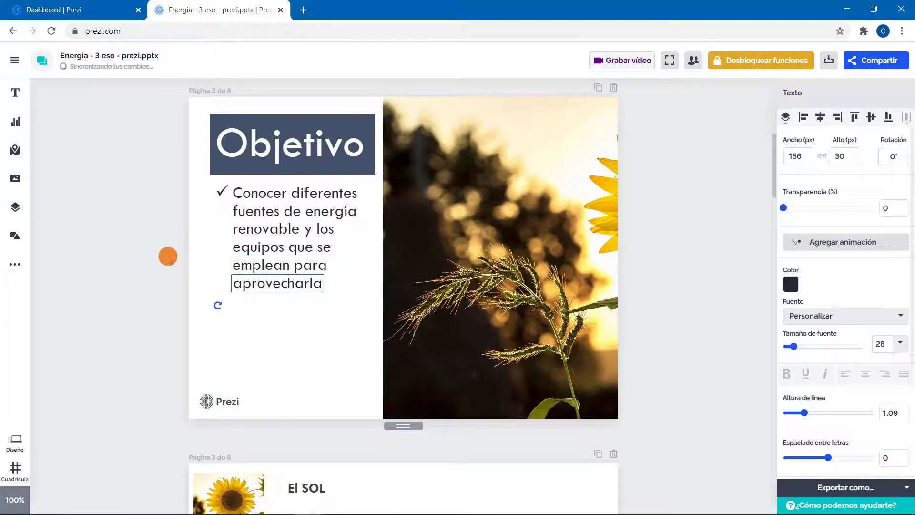
- Look through the remaining pages of the imported presentation and return to the cover page
{"action": "scroll", "coordinate": [172, 257], "scroll_direction": "down", "scroll_amount": 8}
{"action": "scroll", "coordinate": [167, 258], "scroll_direction": "down", "scroll_amount": 10}
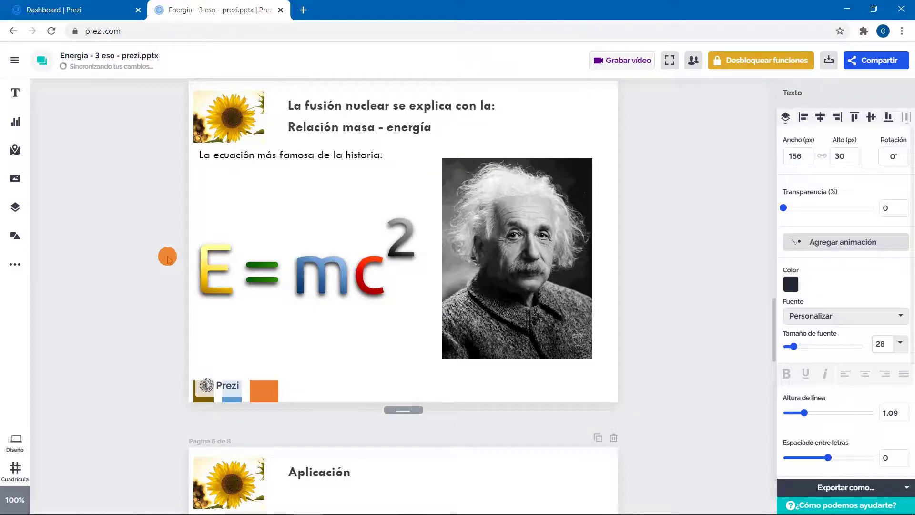
{"action": "scroll", "coordinate": [167, 257], "scroll_direction": "down", "scroll_amount": 10}
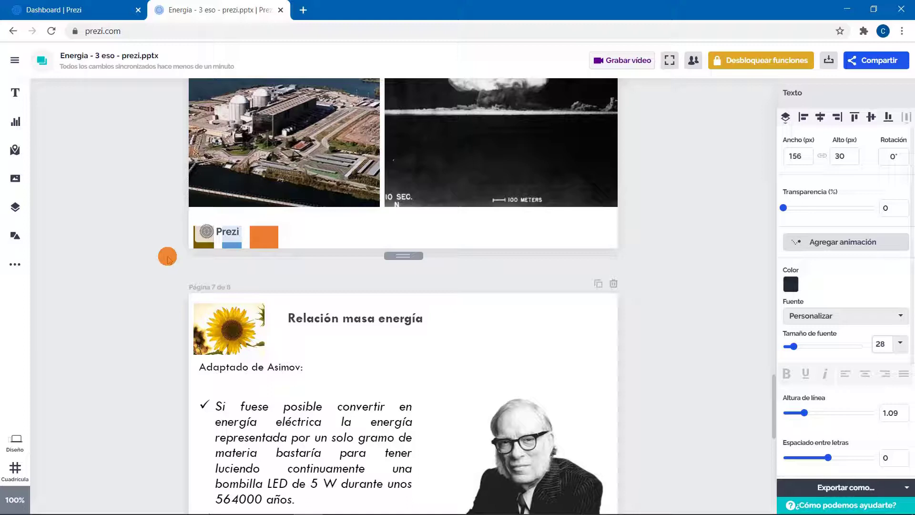
{"action": "scroll", "coordinate": [167, 258], "scroll_direction": "up", "scroll_amount": 20}
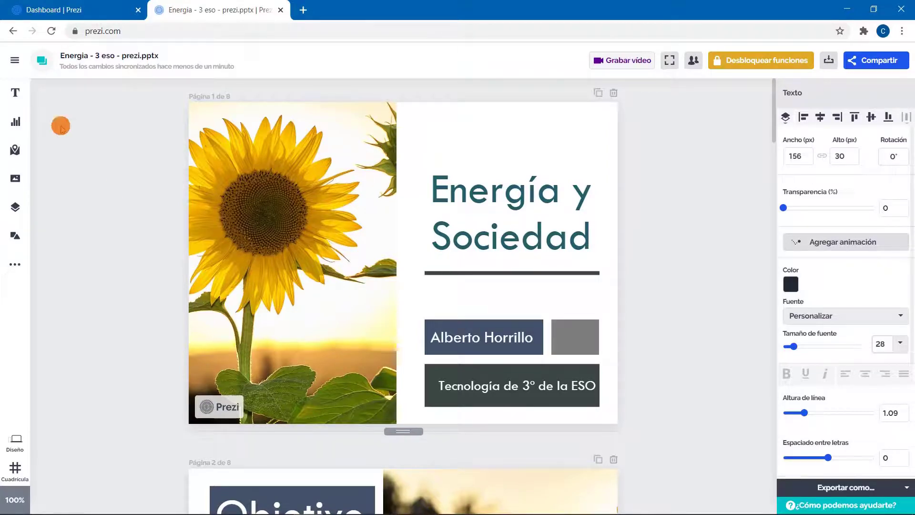
- Open the Carteles template gallery from the Prezi Design dashboard and browse the available poster designs
{"action": "left_click", "coordinate": [67, 11]}
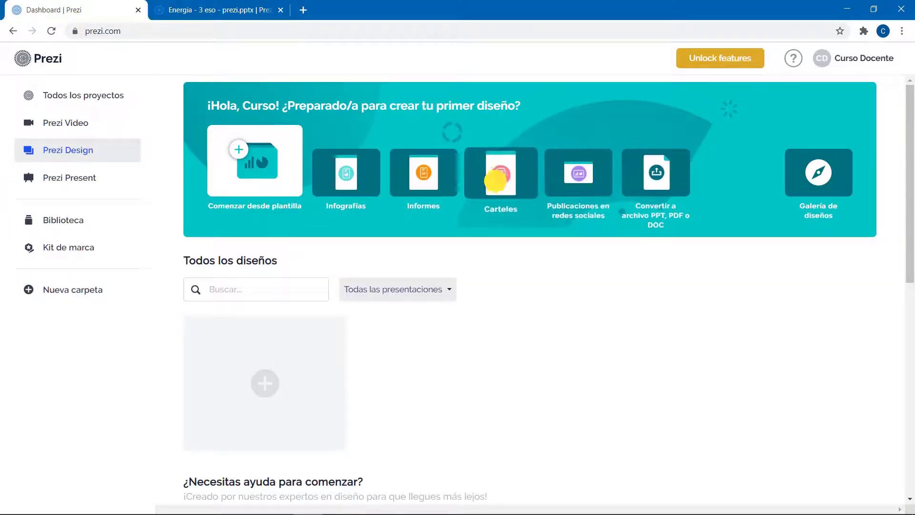
{"action": "left_click", "coordinate": [496, 182]}
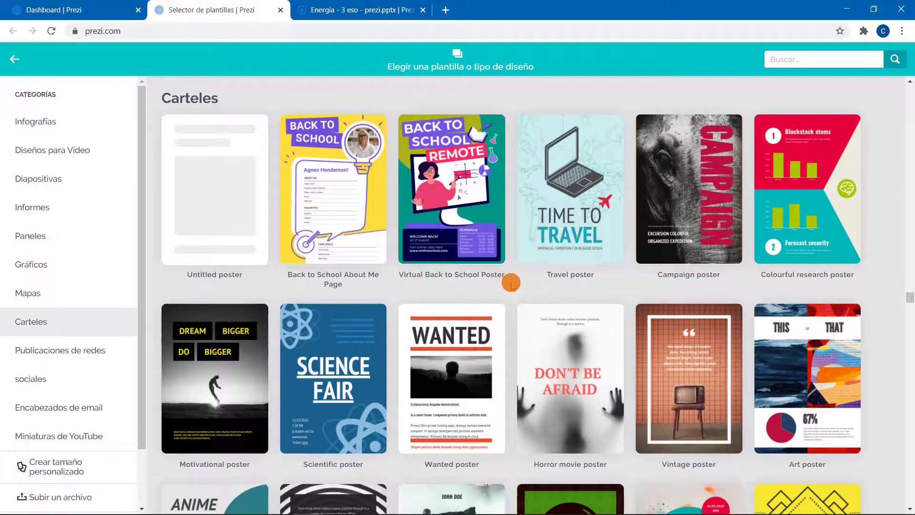
{"action": "scroll", "coordinate": [513, 281], "scroll_direction": "down", "scroll_amount": 5}
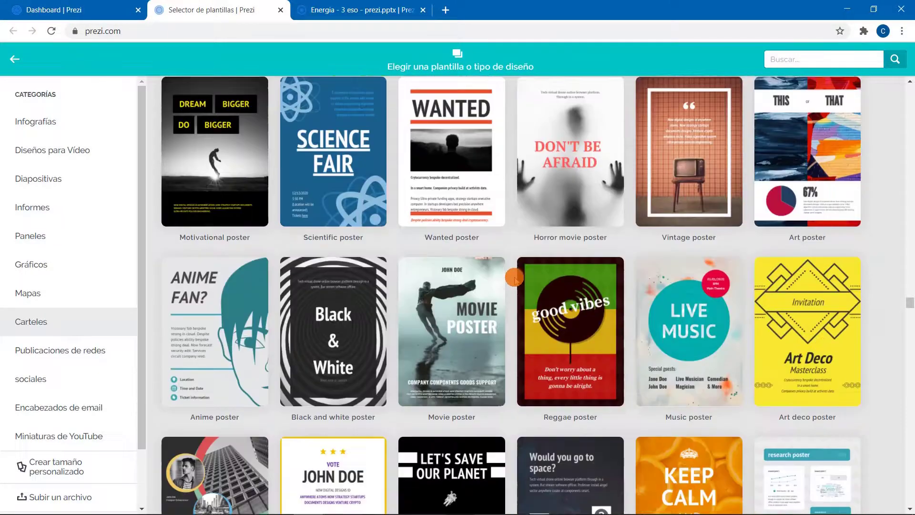
{"action": "scroll", "coordinate": [515, 278], "scroll_direction": "down", "scroll_amount": 6}
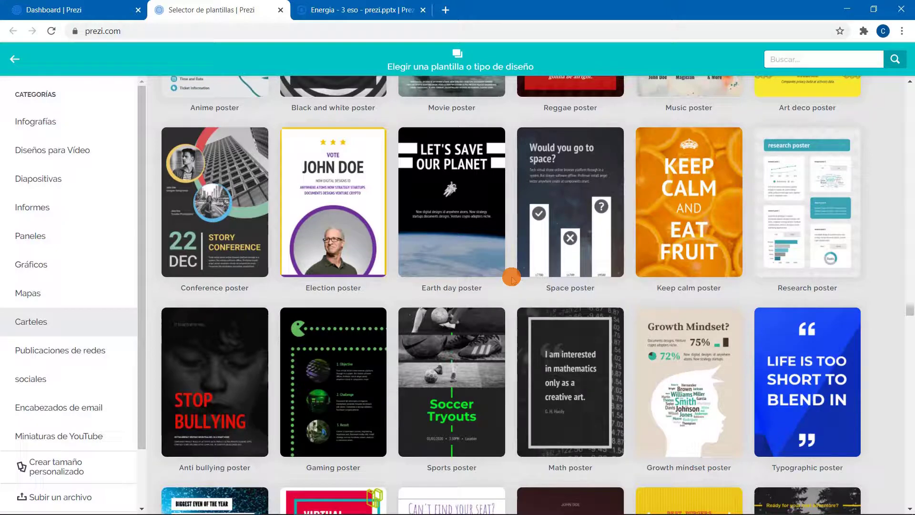
{"action": "scroll", "coordinate": [511, 278], "scroll_direction": "down", "scroll_amount": 8}
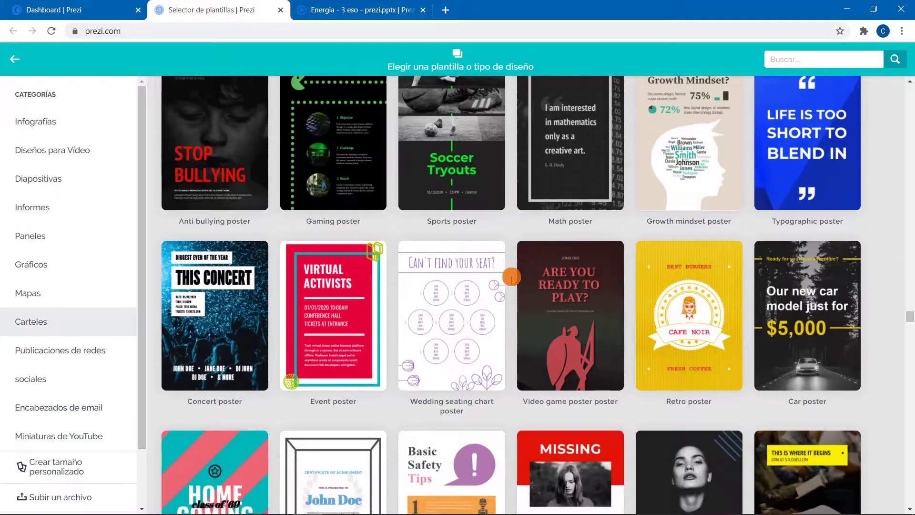
{"action": "scroll", "coordinate": [511, 278], "scroll_direction": "down", "scroll_amount": 4}
{"action": "scroll", "coordinate": [512, 277], "scroll_direction": "up", "scroll_amount": 7}
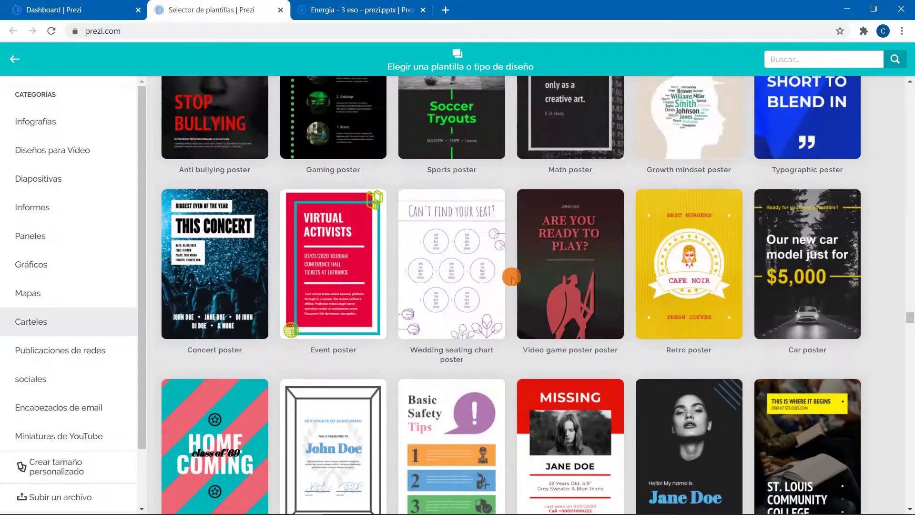
{"action": "scroll", "coordinate": [511, 278], "scroll_direction": "down", "scroll_amount": 7}
{"action": "scroll", "coordinate": [511, 278], "scroll_direction": "down", "scroll_amount": 2}
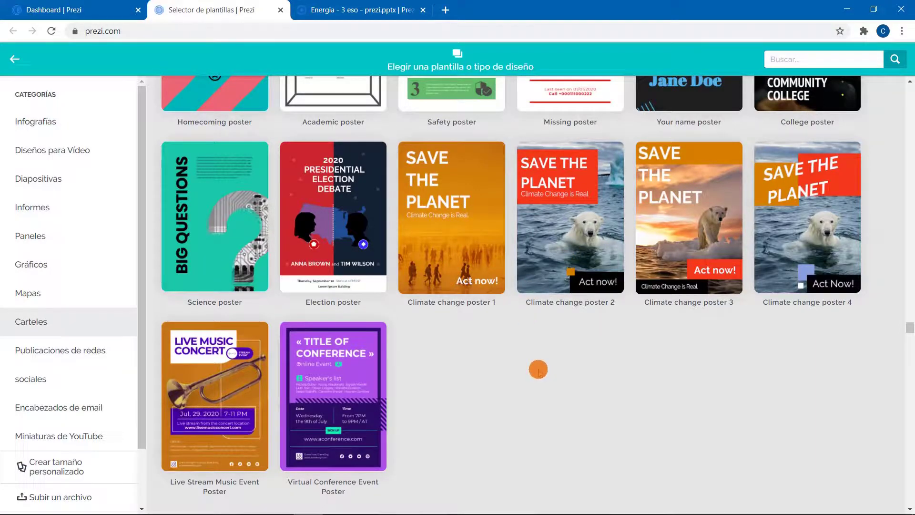
{"action": "scroll", "coordinate": [531, 366], "scroll_direction": "up", "scroll_amount": 1}
- Create a new design titled "poster 1" from the "Climate change poster 2" template
{"action": "left_click", "coordinate": [552, 299]}
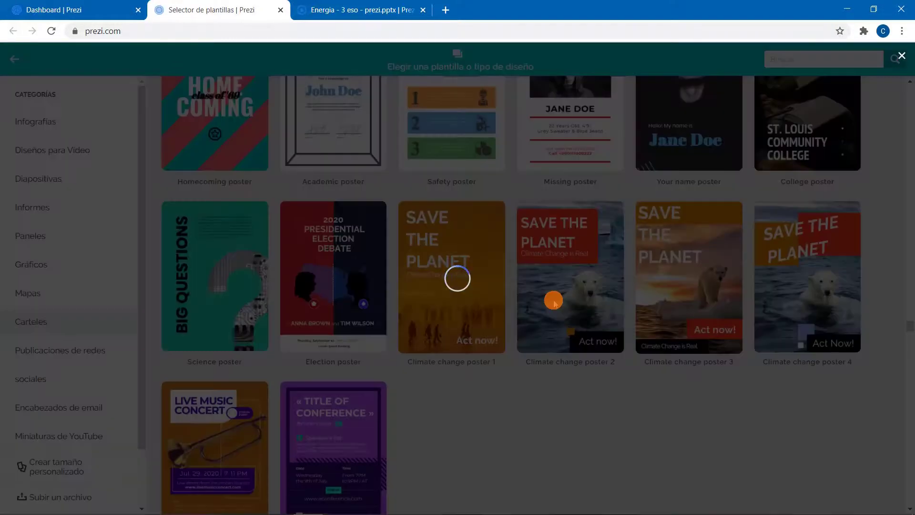
{"action": "left_click", "coordinate": [453, 437]}
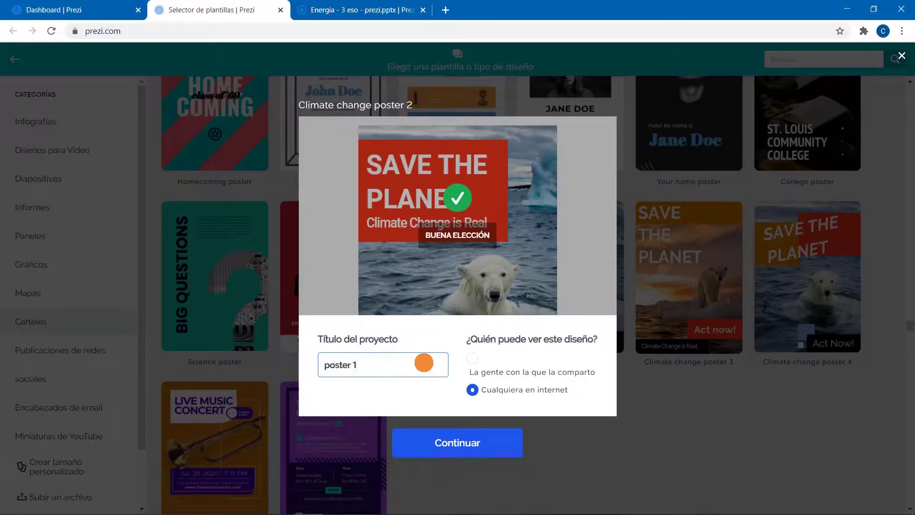
{"action": "left_click", "coordinate": [460, 445]}
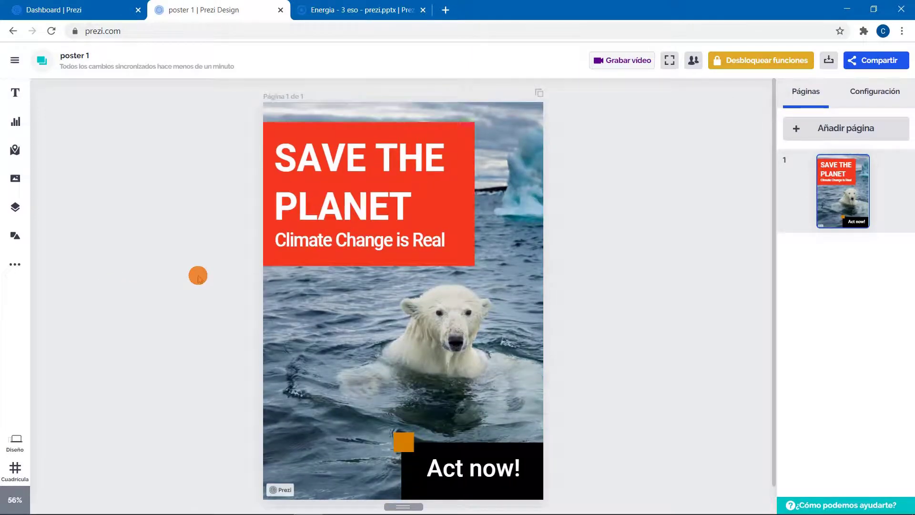
- Replace the poster's polar bear background image with the uploaded file Sol.jpg
{"action": "scroll", "coordinate": [198, 276], "scroll_direction": "down", "scroll_amount": 1}
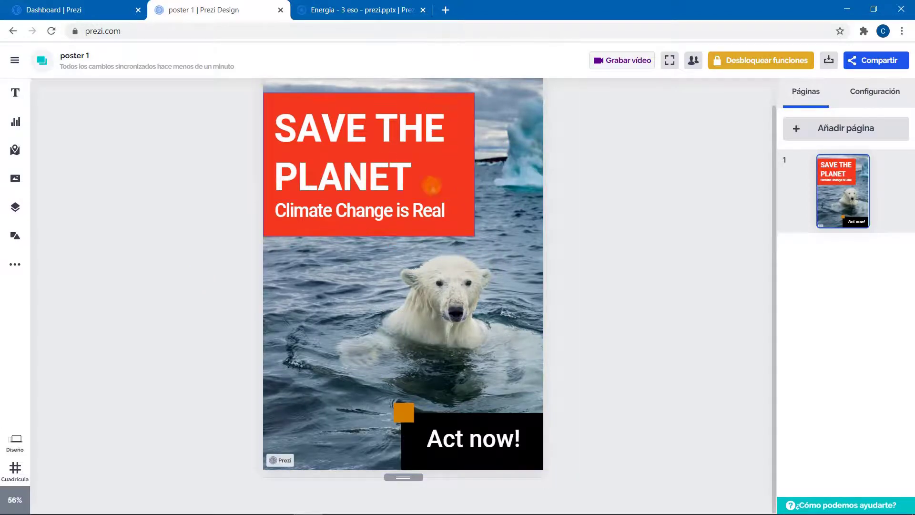
{"action": "scroll", "coordinate": [236, 315], "scroll_direction": "up", "scroll_amount": 1}
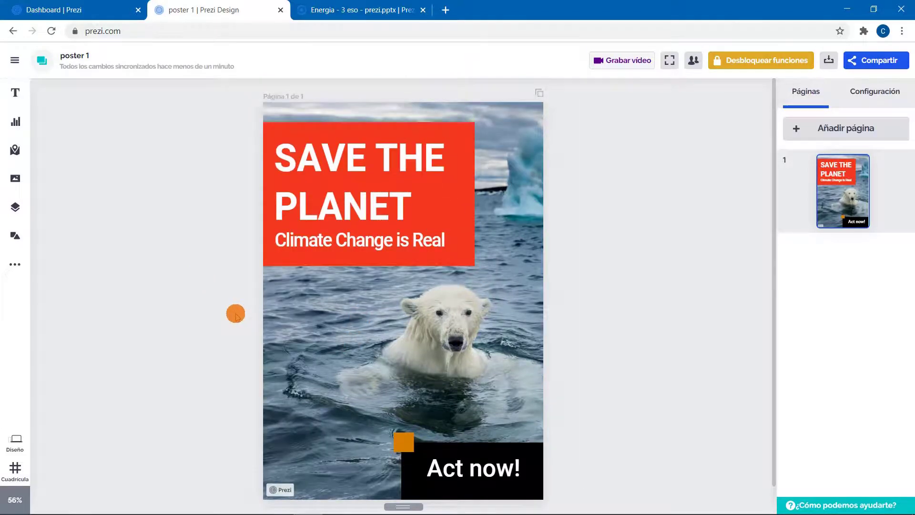
{"action": "left_click", "coordinate": [466, 333]}
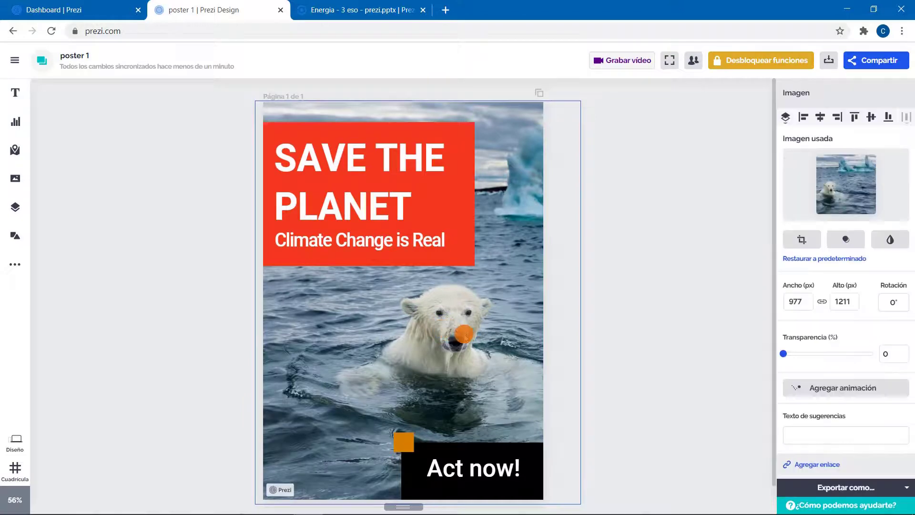
{"action": "left_click", "coordinate": [841, 183]}
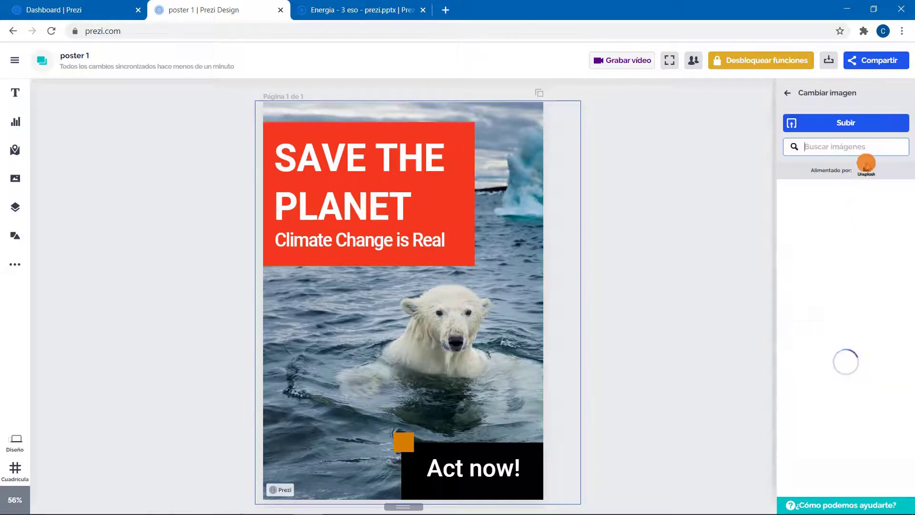
{"action": "left_click", "coordinate": [838, 125]}
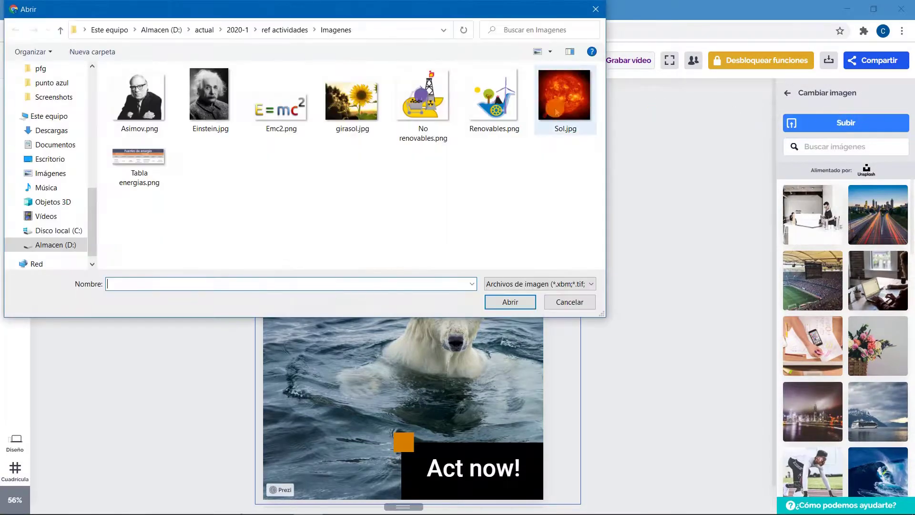
{"action": "left_click", "coordinate": [557, 106]}
{"action": "left_click", "coordinate": [502, 303]}
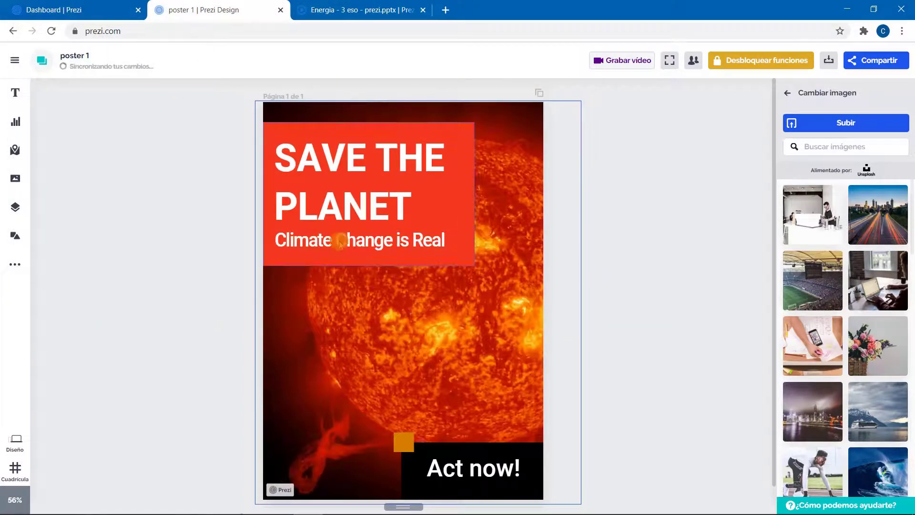
- Replace the poster's "SAVE THE PLANET" heading with "Seminario de energía Solar"
{"action": "left_click", "coordinate": [331, 161]}
{"action": "left_click", "coordinate": [331, 160]}
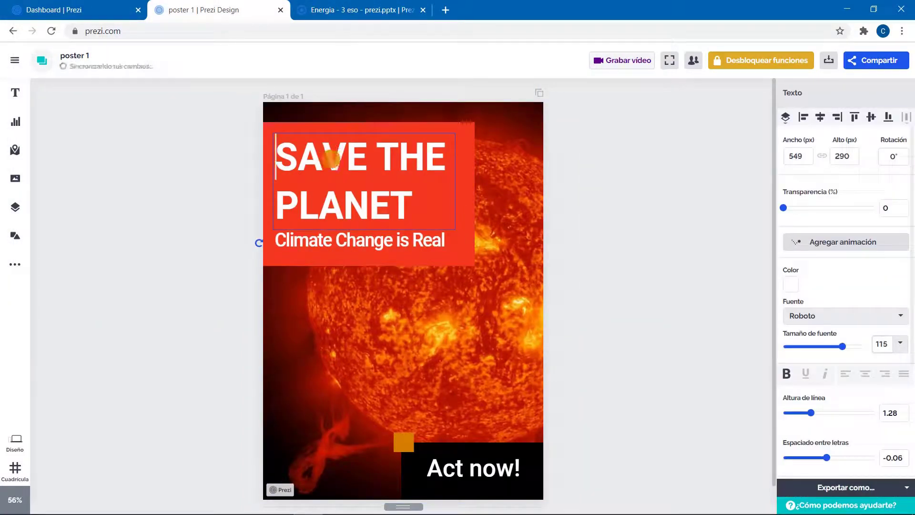
{"action": "left_click", "coordinate": [330, 158]}
{"action": "triple_click", "coordinate": [330, 159]}
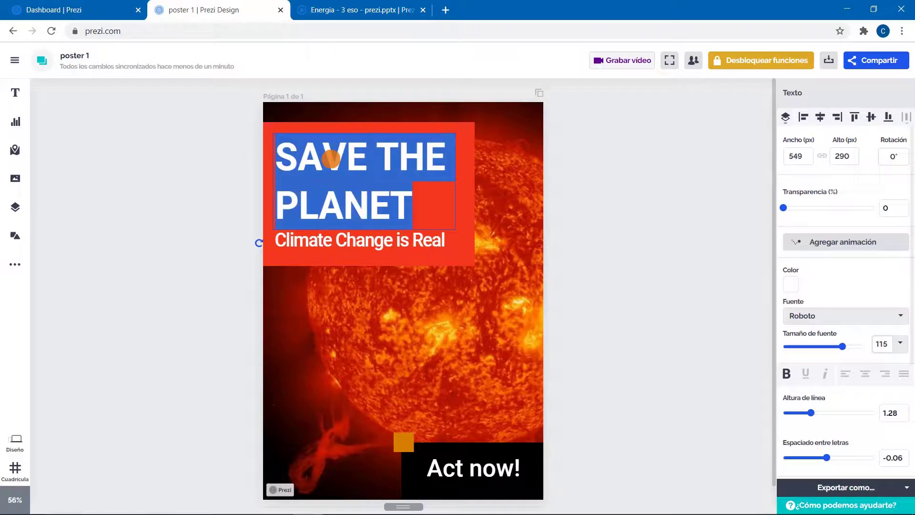
{"action": "type", "text": "Seminari"}
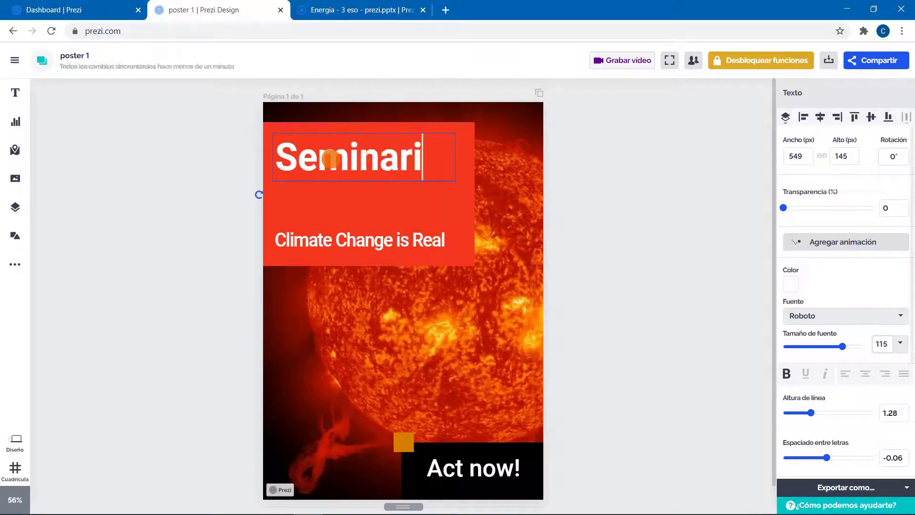
{"action": "type", "text": "o de energ"}
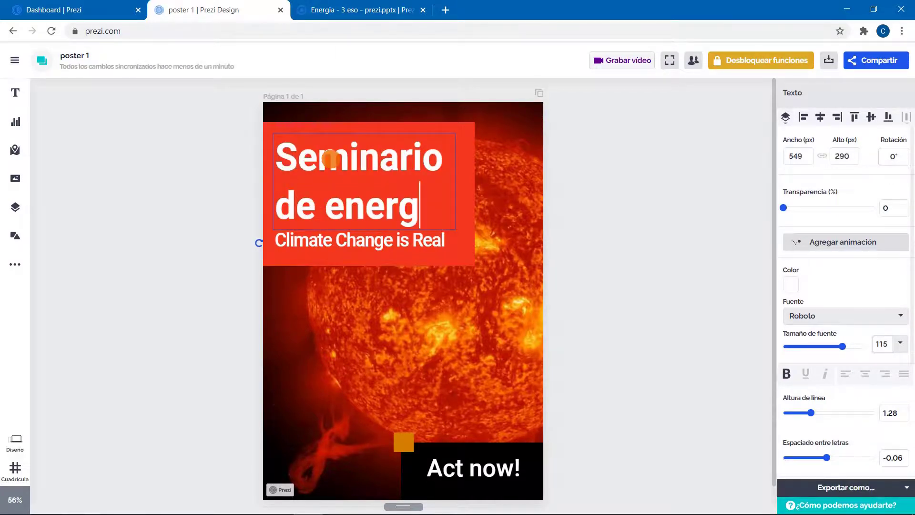
{"action": "type", "text": "ía Solar"}
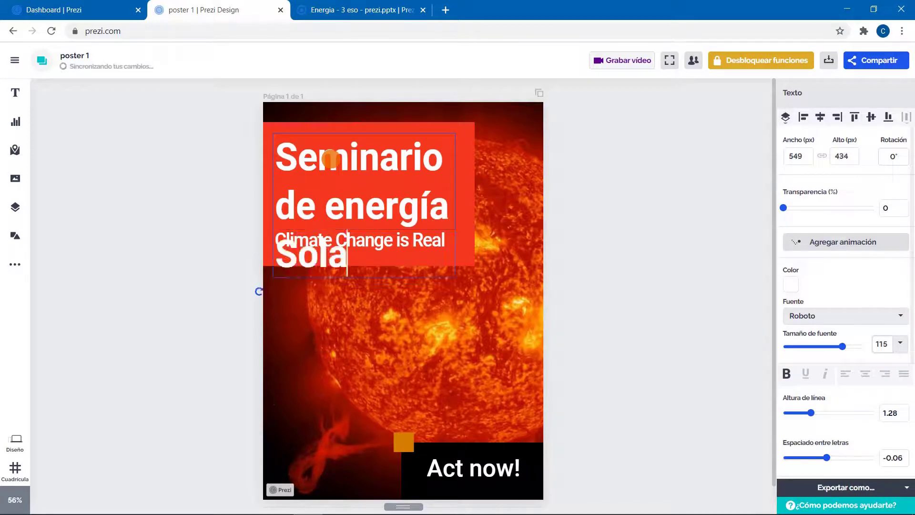
- Reduce the heading's font size to 79 so it fits above the subtitle
{"action": "left_click", "coordinate": [400, 132]}
{"action": "left_click", "coordinate": [374, 181]}
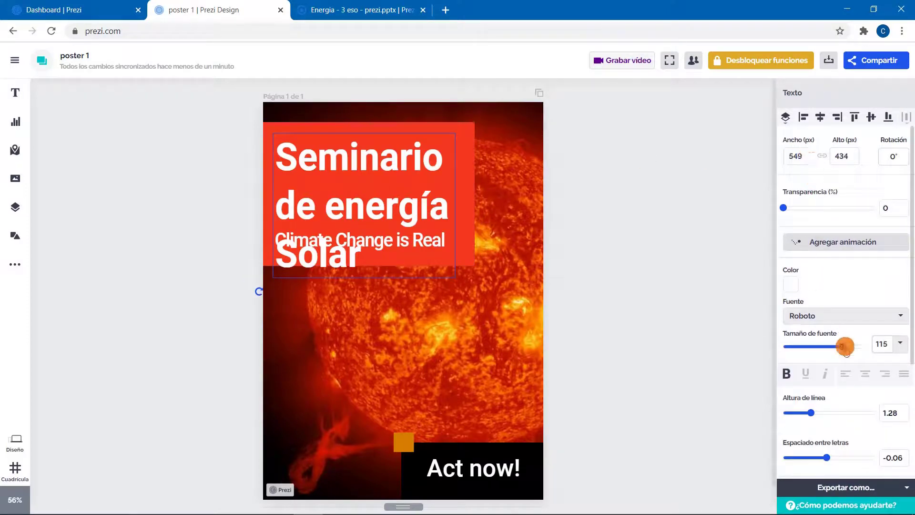
{"action": "left_click_drag", "start_coordinate": [845, 348], "coordinate": [822, 347]}
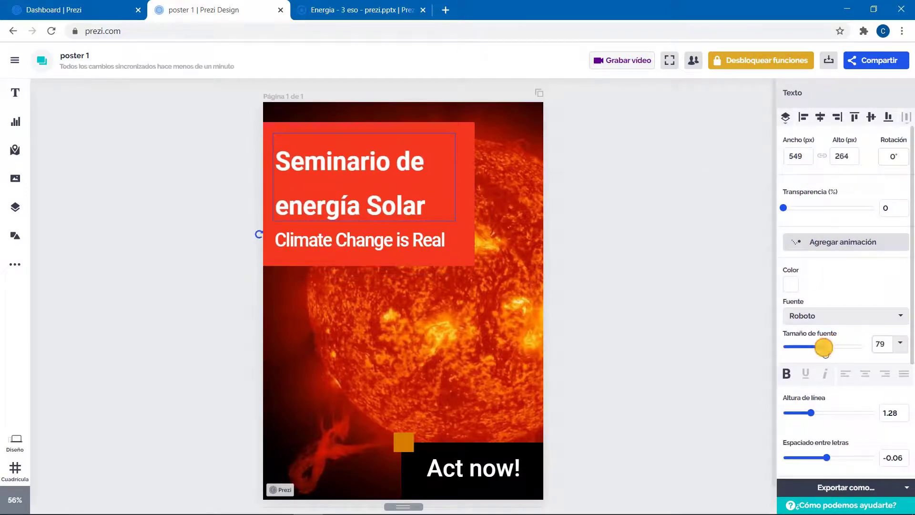
- Replace the "Climate Change is Real" subtitle with "Estudiantes de primero"
{"action": "left_click", "coordinate": [357, 242]}
{"action": "left_click", "coordinate": [357, 245]}
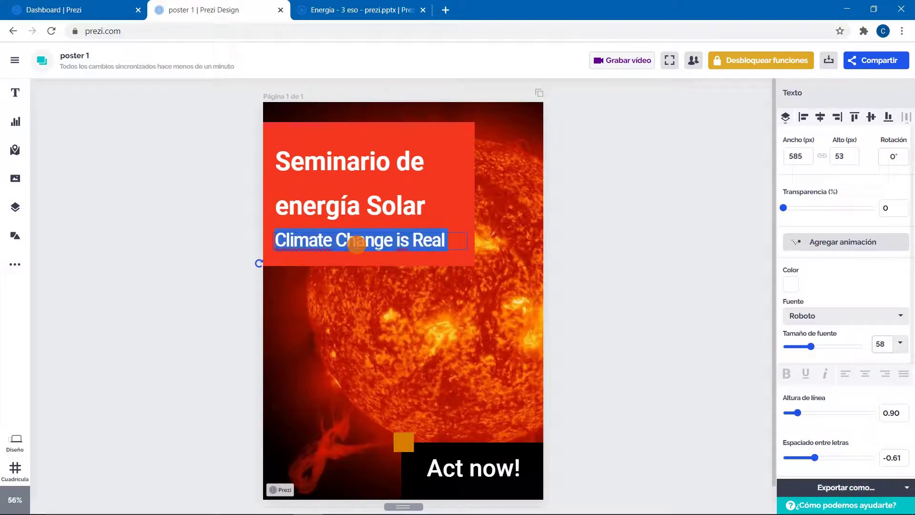
{"action": "type", "text": "Estu"}
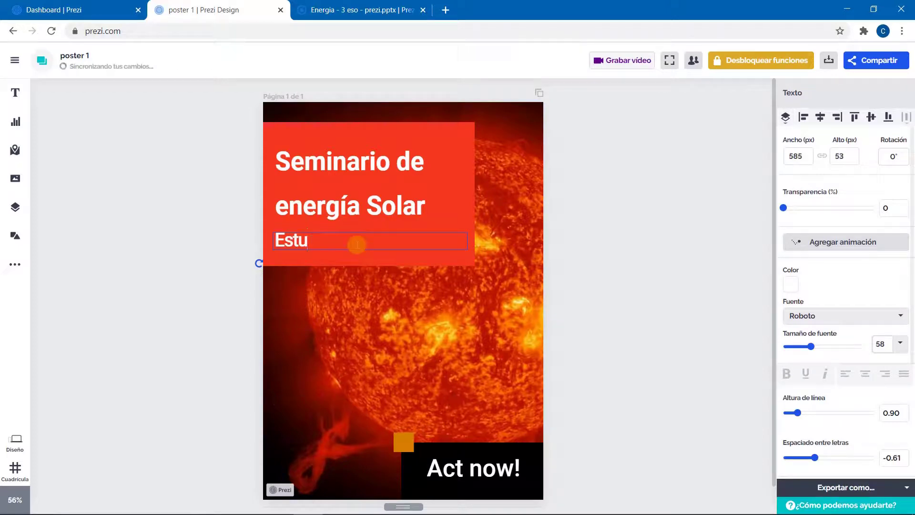
{"action": "type", "text": "di"}
{"action": "key", "text": "BackSpace"}
{"action": "type", "text": "nte"}
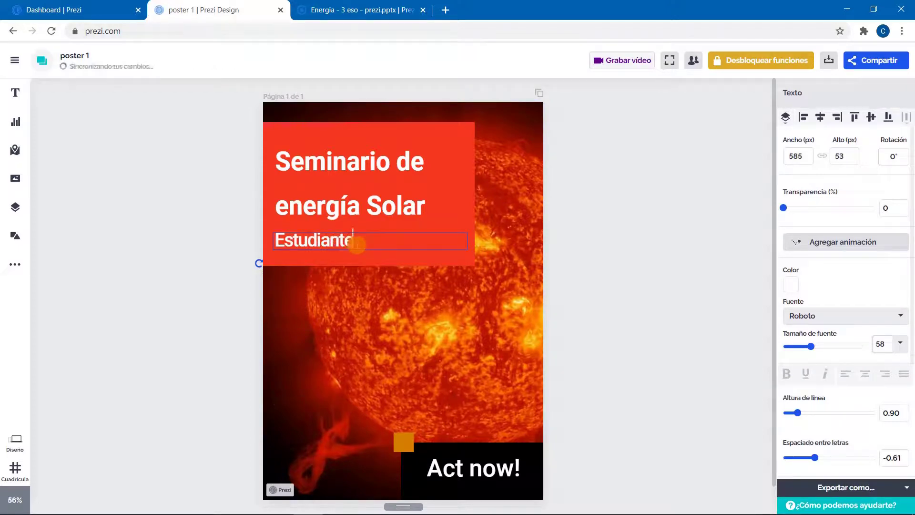
{"action": "type", "text": "s de primer"}
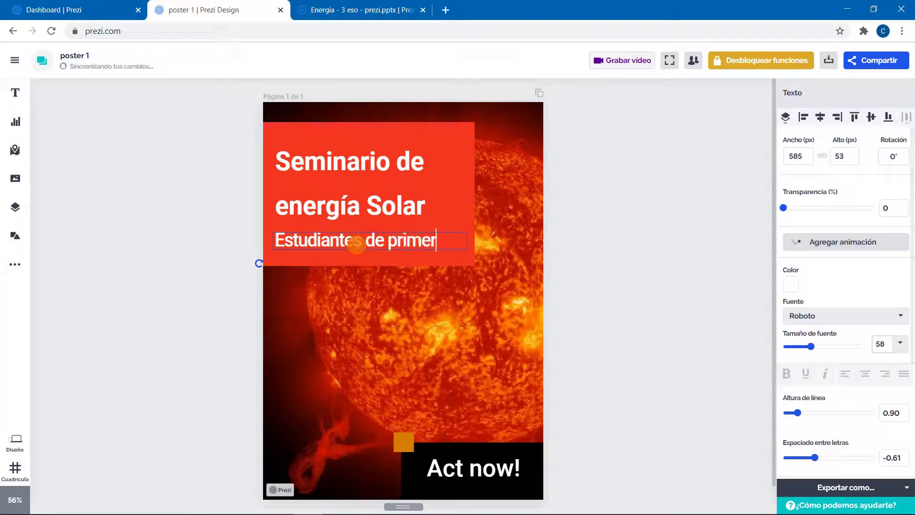
{"action": "type", "text": "o"}
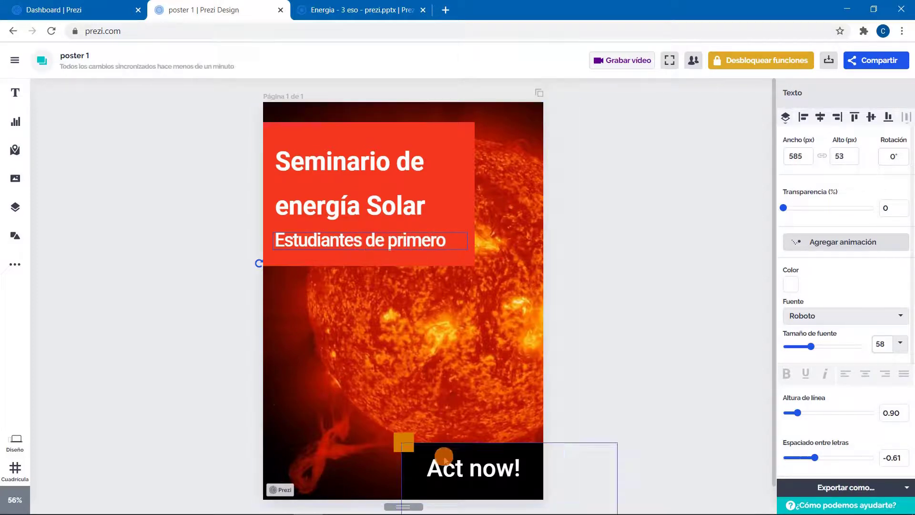
- Replace the poster's "Act now!" text in the black box with "Hora, fecha y lugar"
{"action": "left_click", "coordinate": [444, 458]}
{"action": "key", "text": "ctrl+a"}
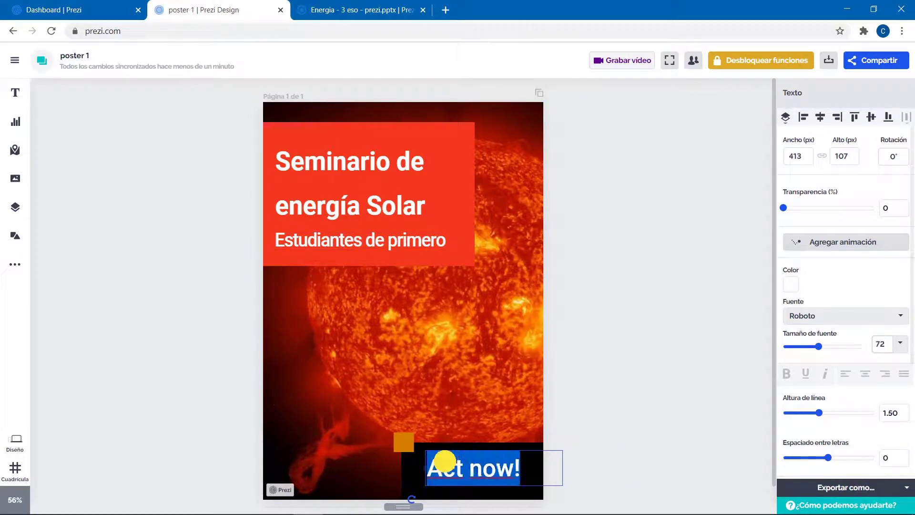
{"action": "type", "text": "Hora y "}
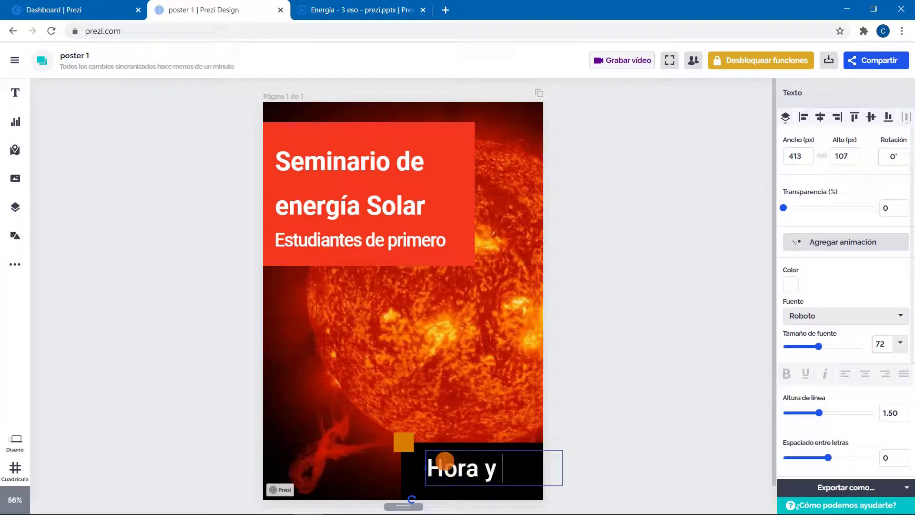
{"action": "type", "text": "fecha"}
{"action": "key", "text": "BackSpace"}
{"action": "key", "text": "BackSpace"}
{"action": "key", "text": "BackSpace"}
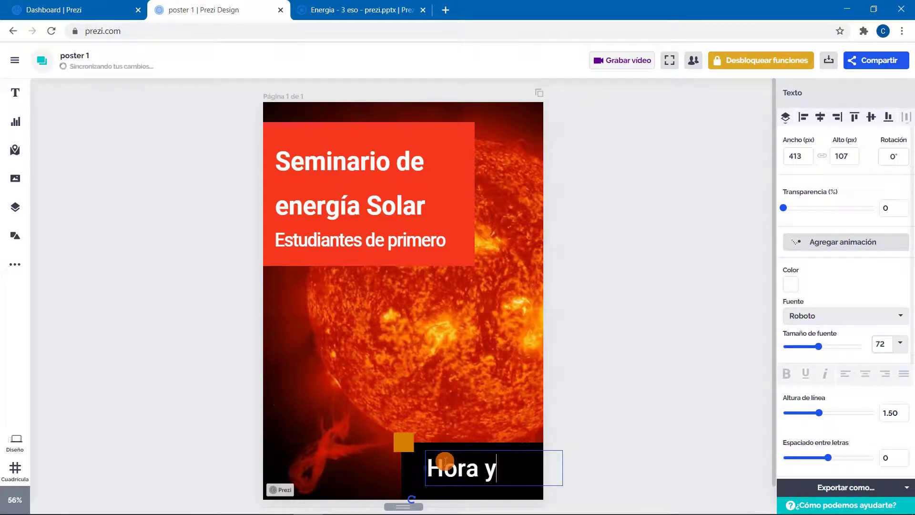
{"action": "key", "text": "BackSpace"}
{"action": "key", "text": "BackSpace"}
{"action": "type", "text": ", fecha y"}
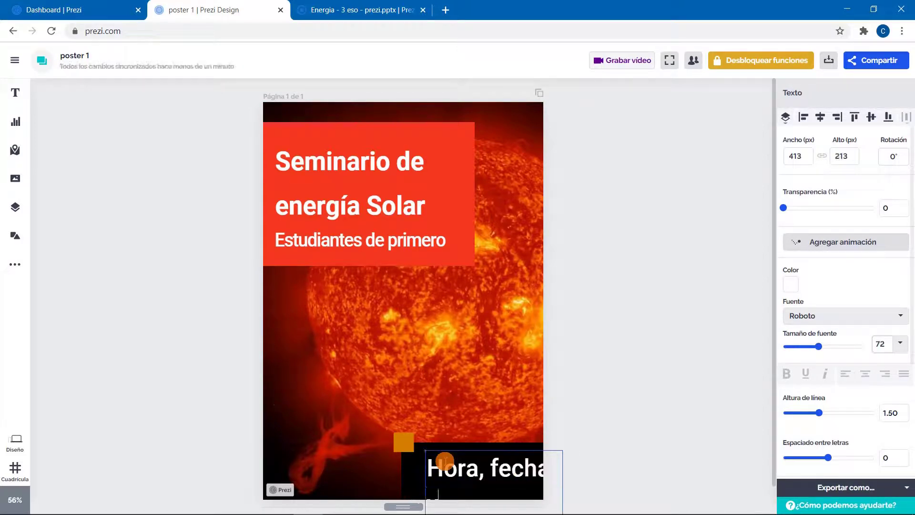
{"action": "type", "text": " lugar"}
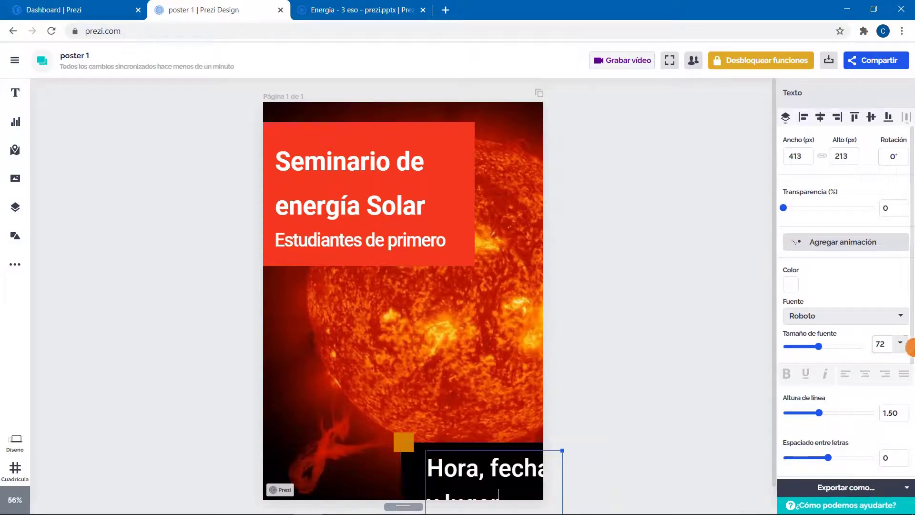
- Reduce the font size of the whole "Hora, fecha y lugar" text so it fits inside the black box
{"action": "left_click", "coordinate": [814, 348]}
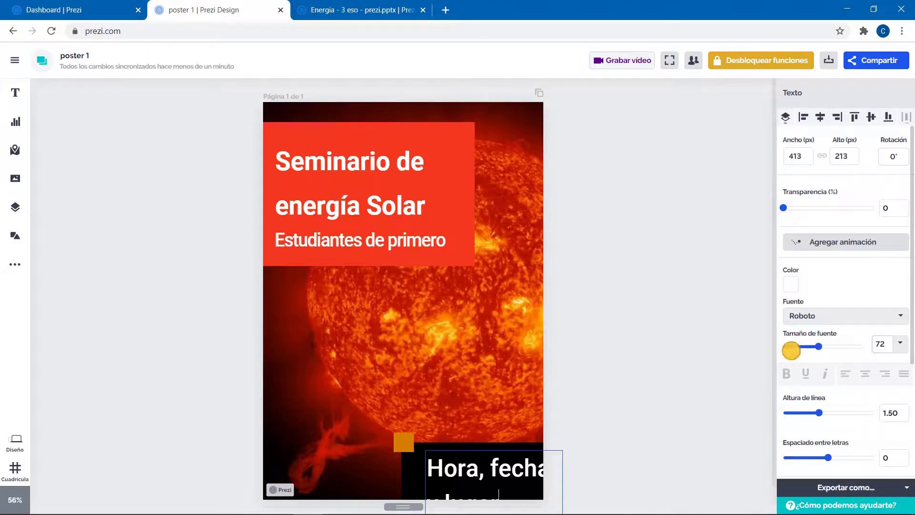
{"action": "triple_click", "coordinate": [476, 461]}
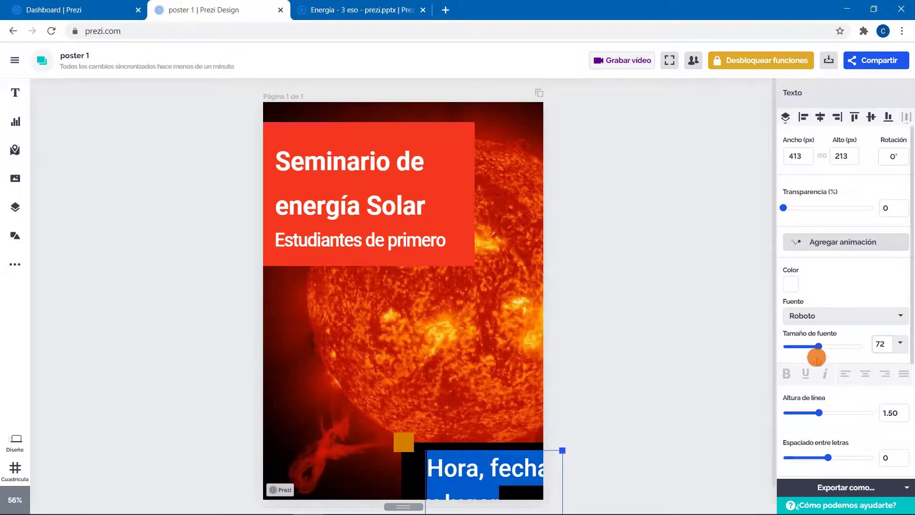